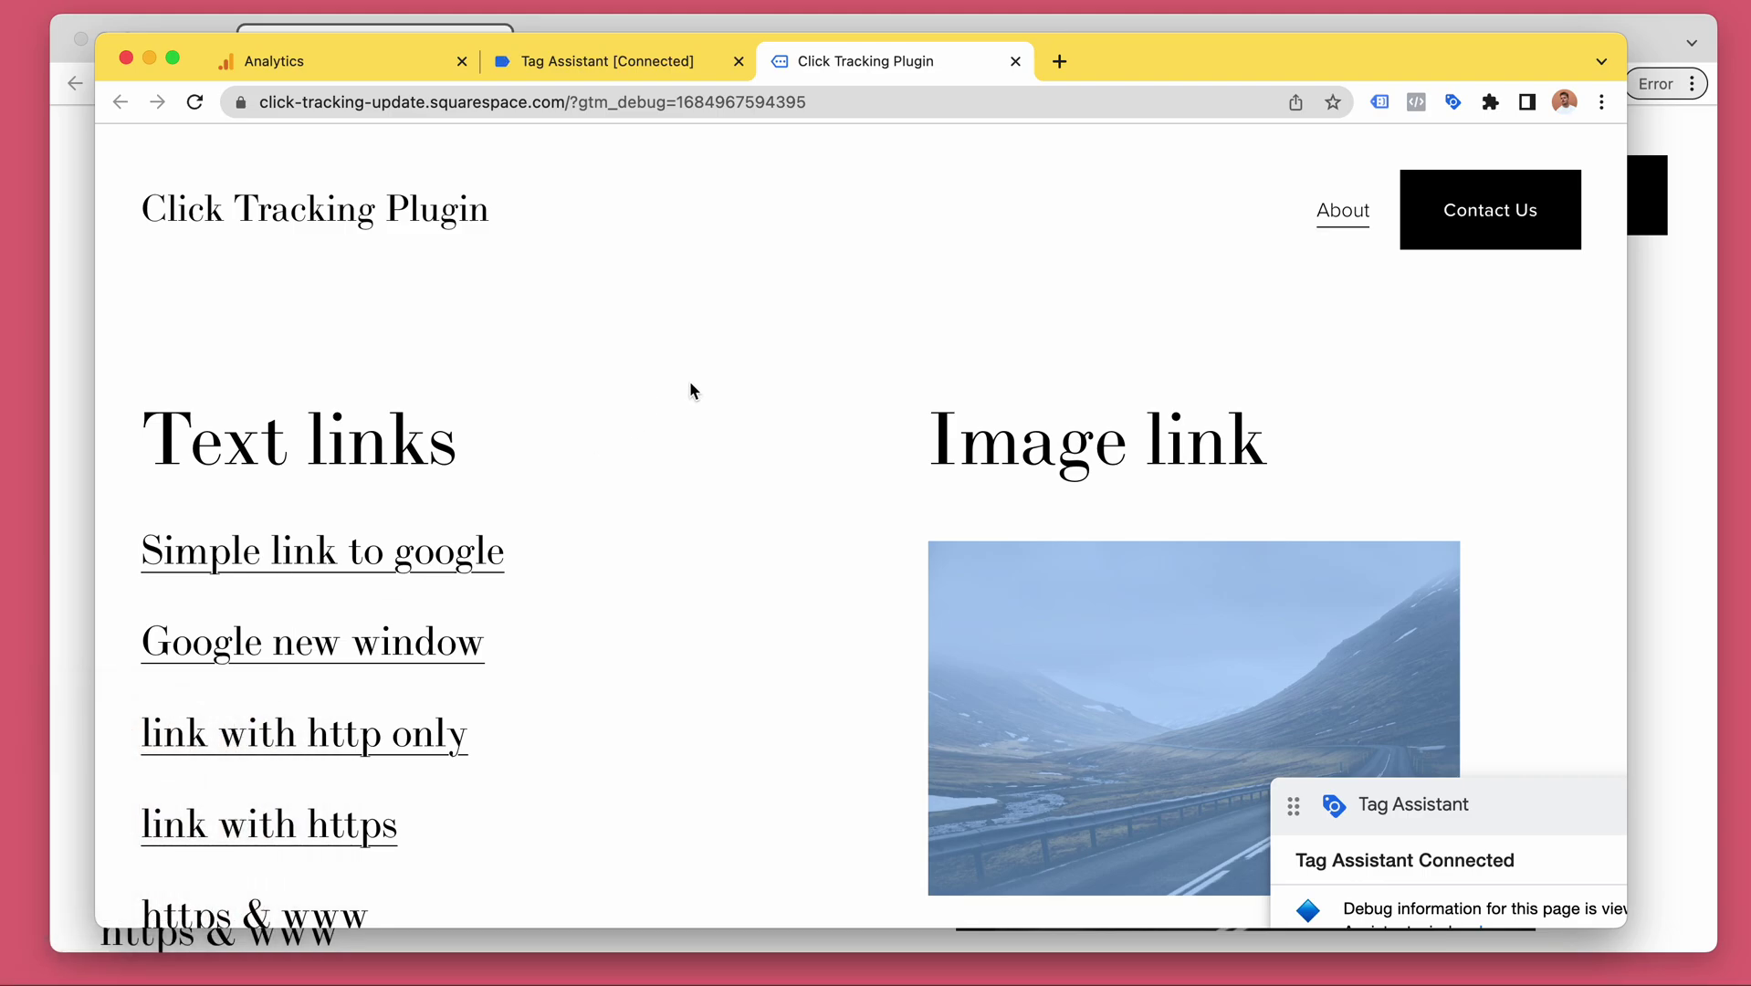
- Tidy the Tag Assistant debug window and hide it so the Click Tracking Plugin site shows
drag(1486, 786, 1304, 682)
click(870, 494)
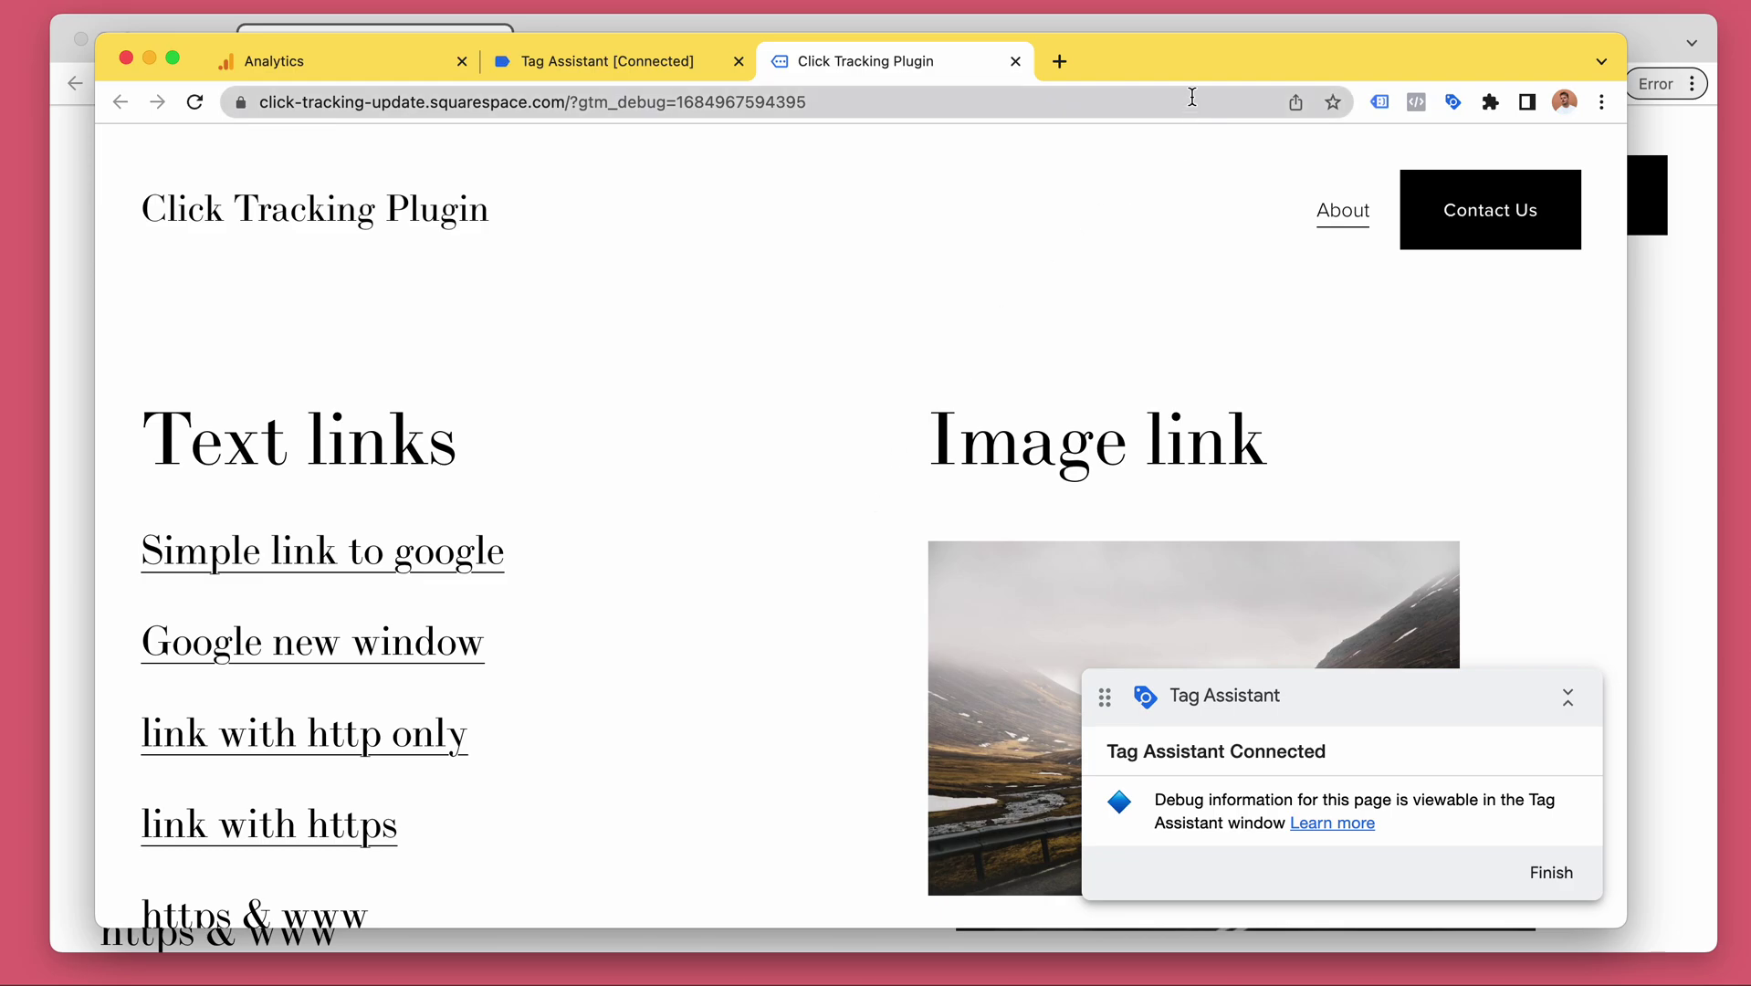
drag(1200, 62, 1183, 51)
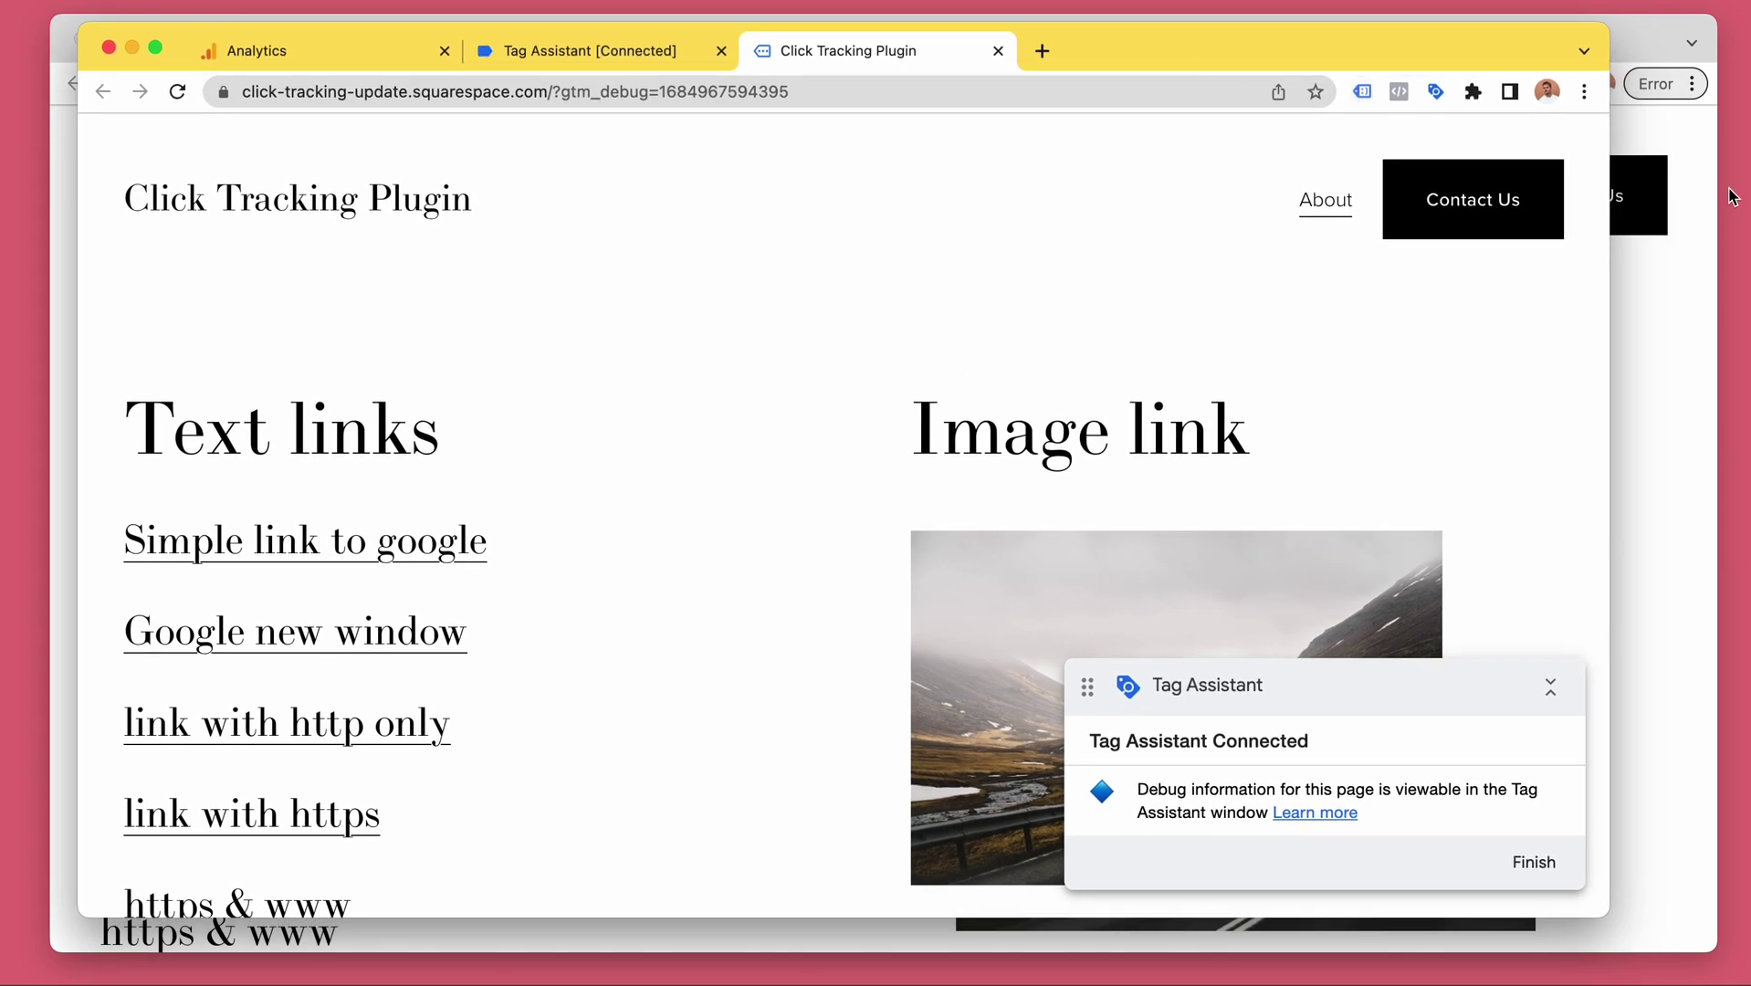
drag(1612, 914, 1627, 924)
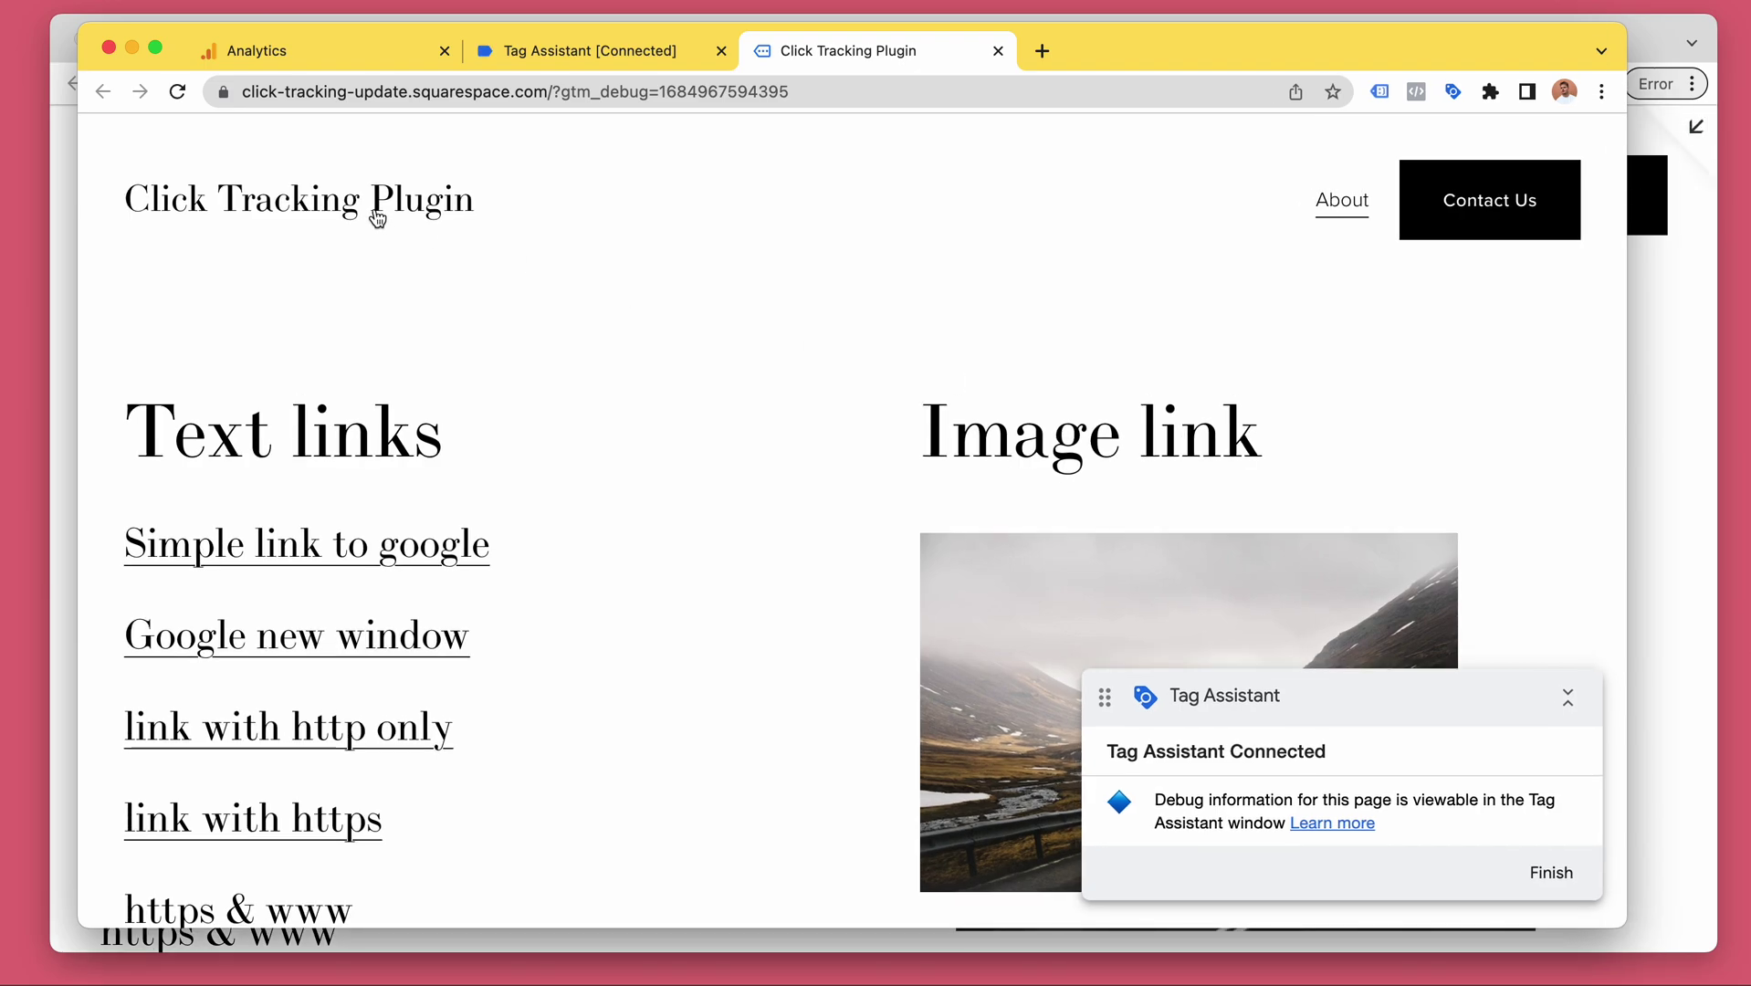
click(356, 51)
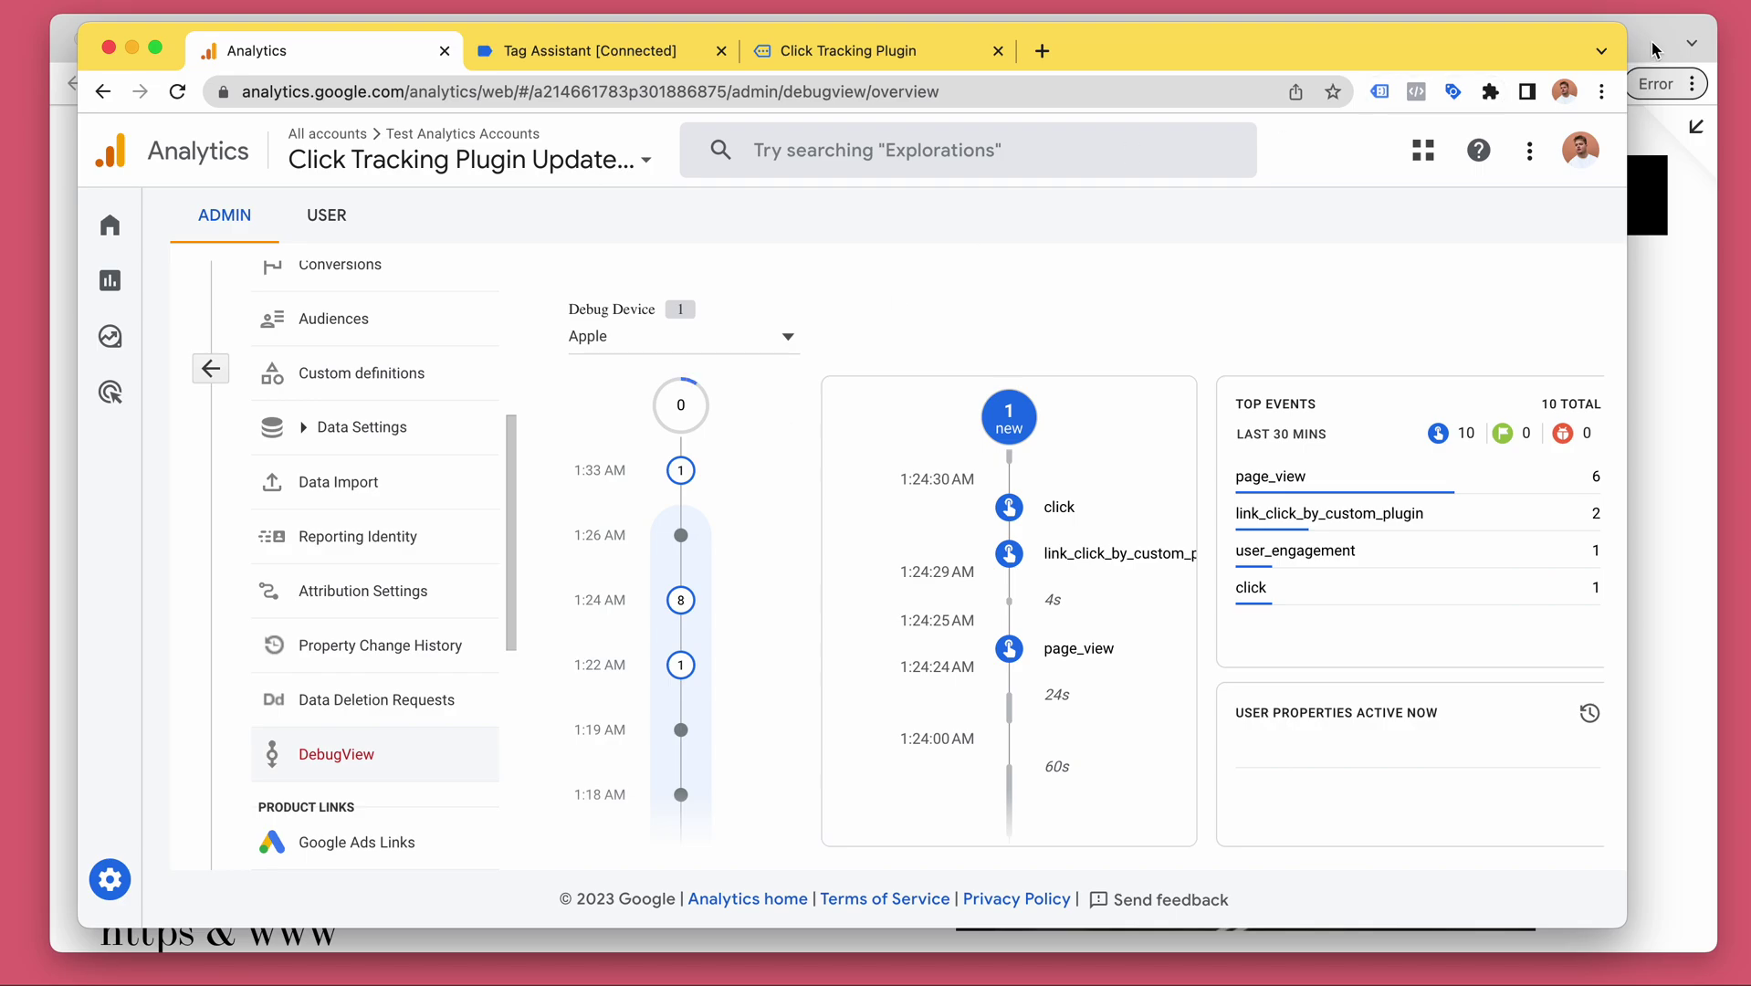
key(super+grave)
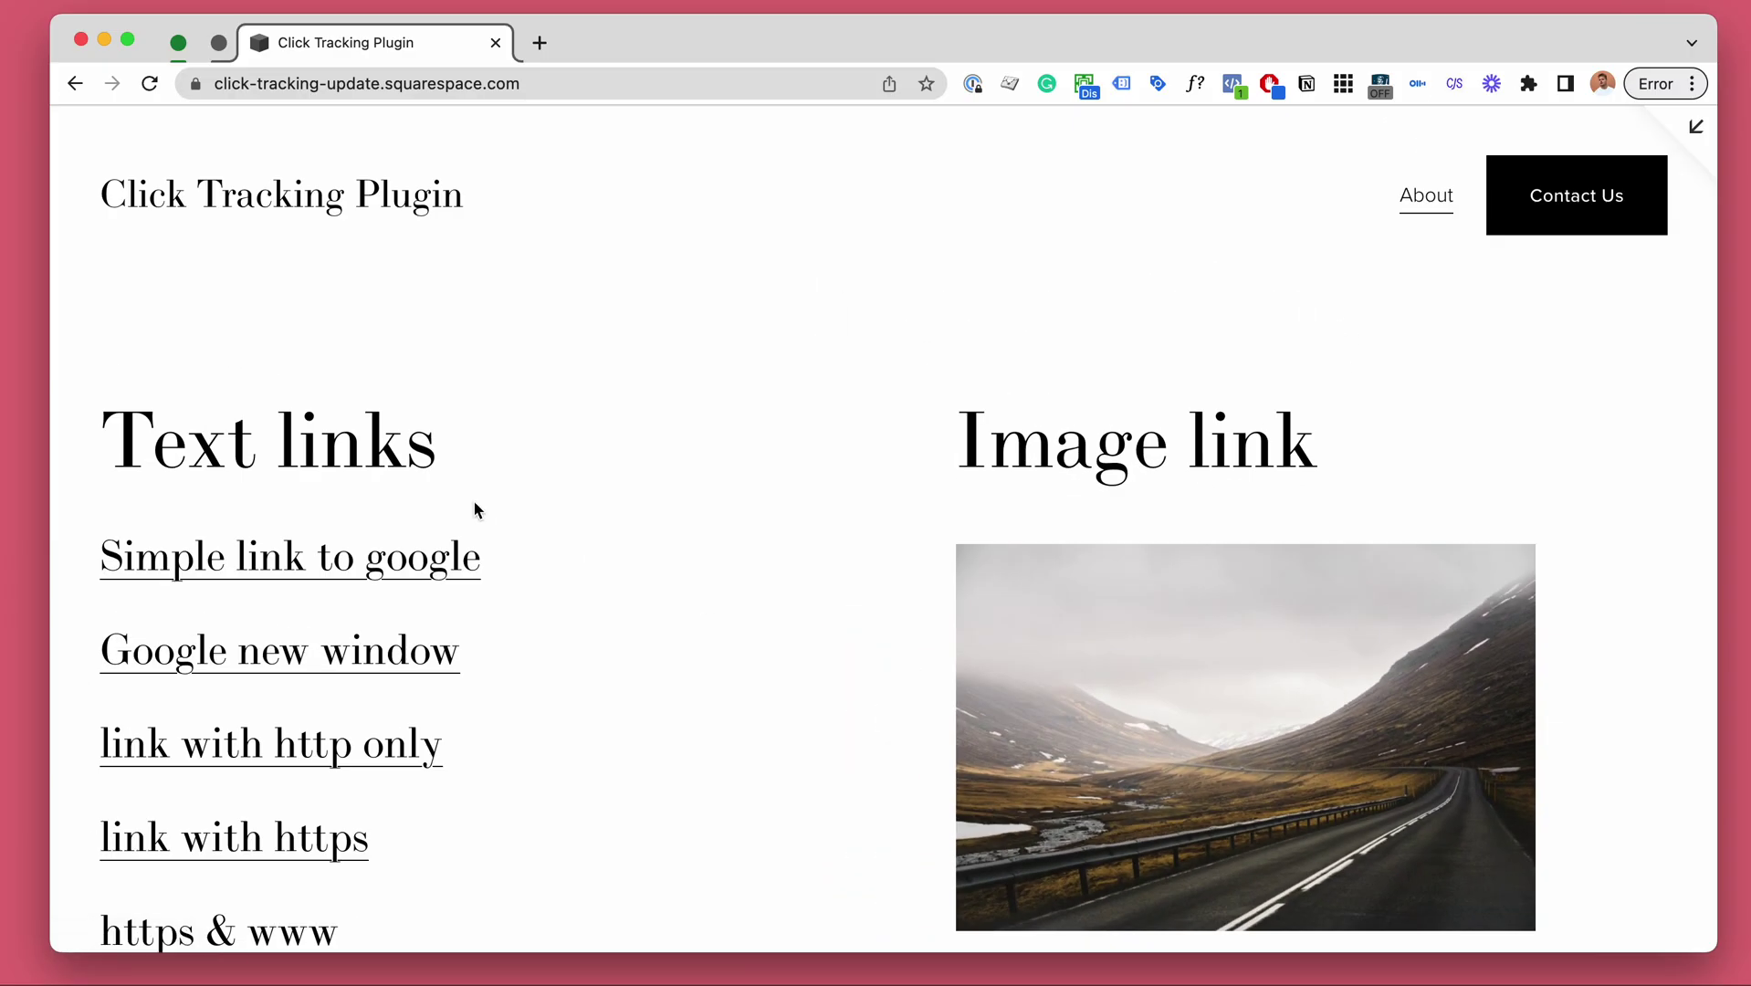
- Paste the jQuery 3 and click-tracking plugin scripts into Header Code Injection (found via 'inje') and save
scroll(474, 509, down, 1)
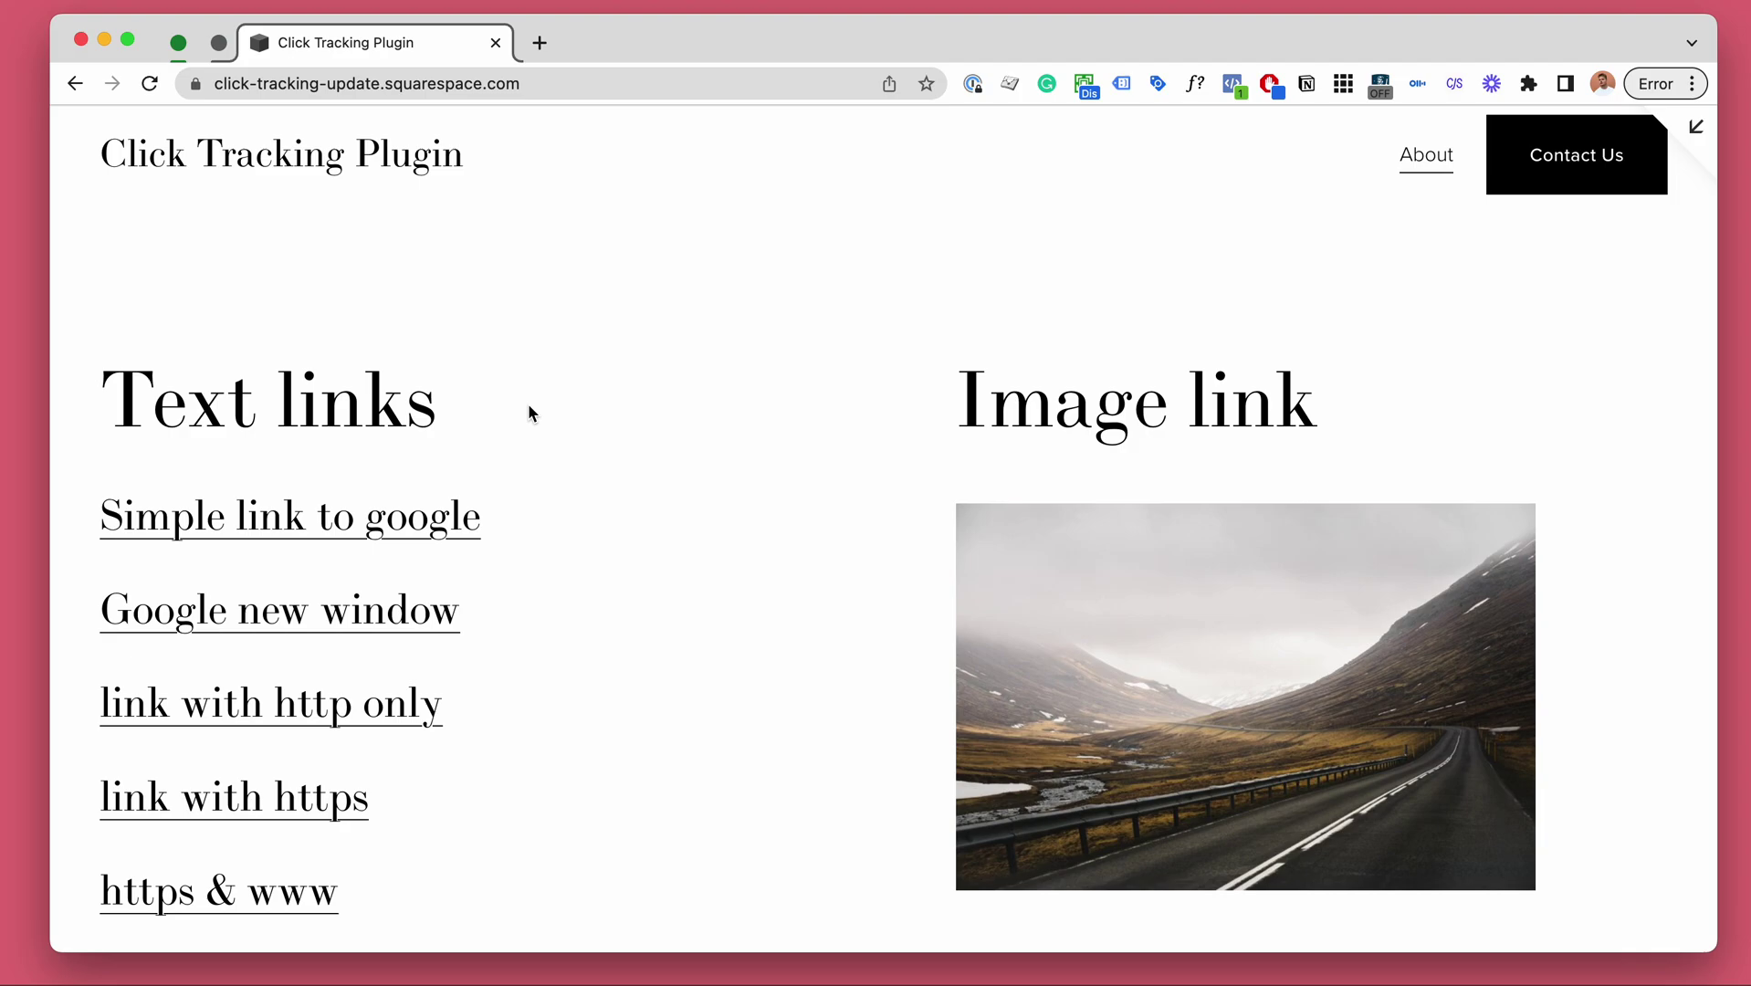
scroll(529, 407, up, 1)
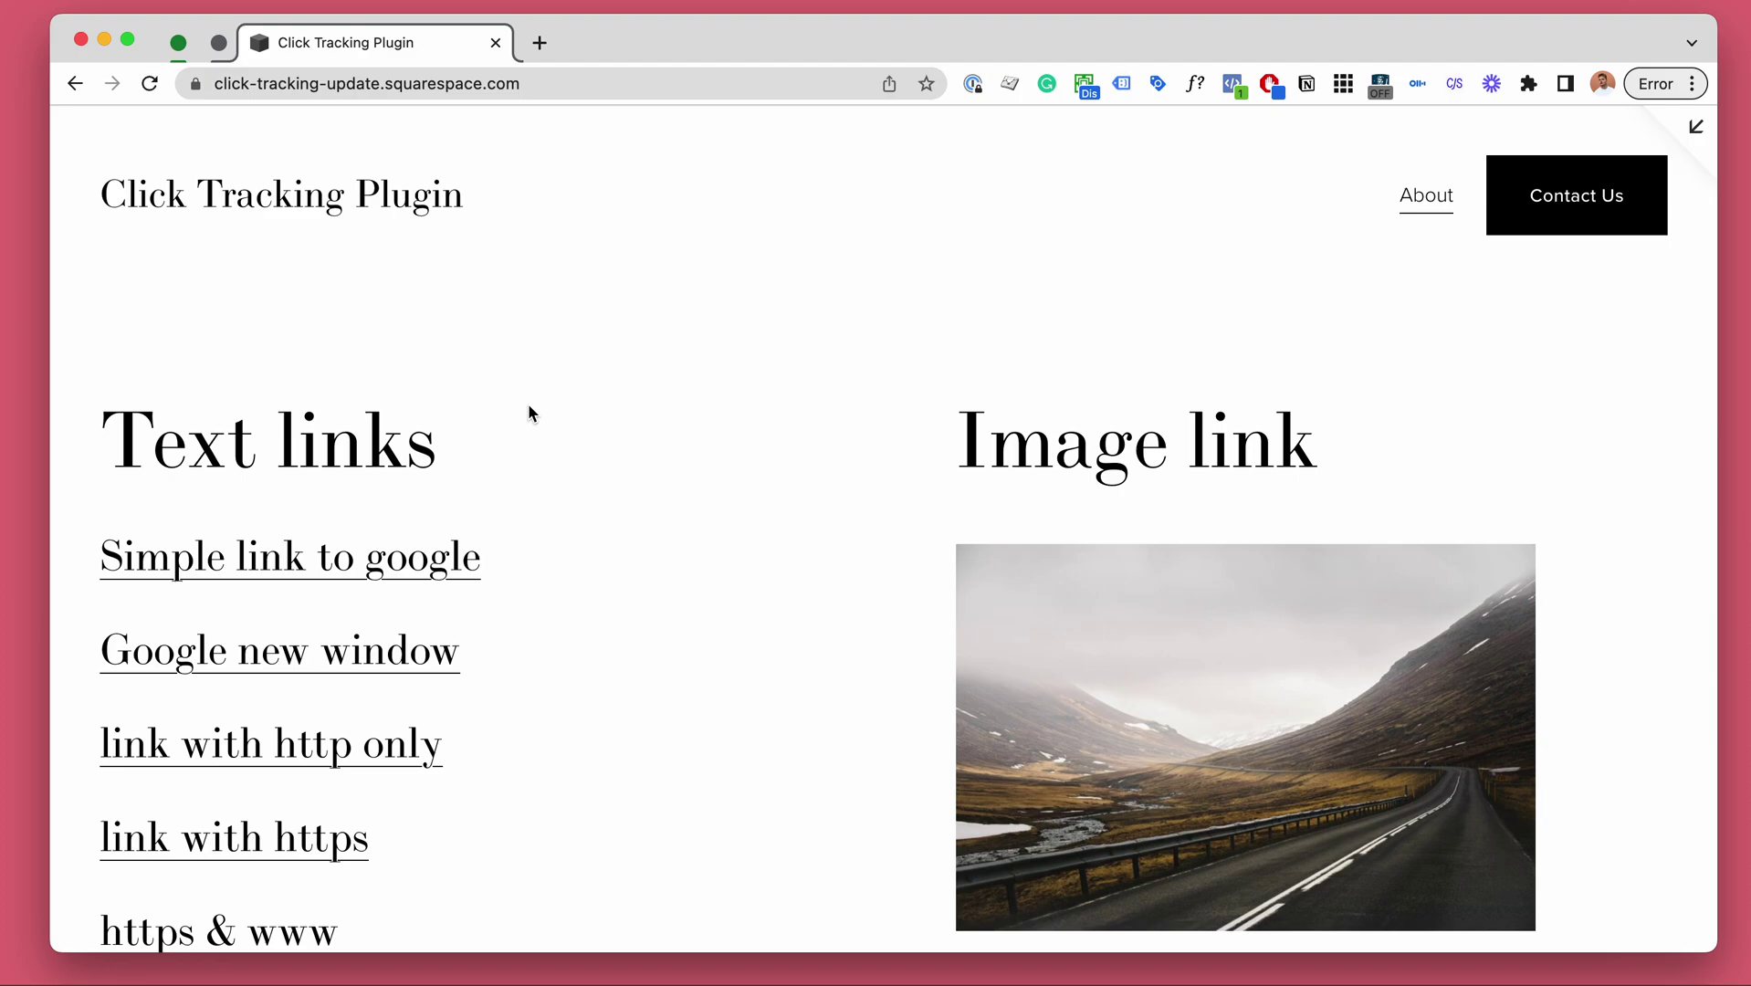
click(1699, 128)
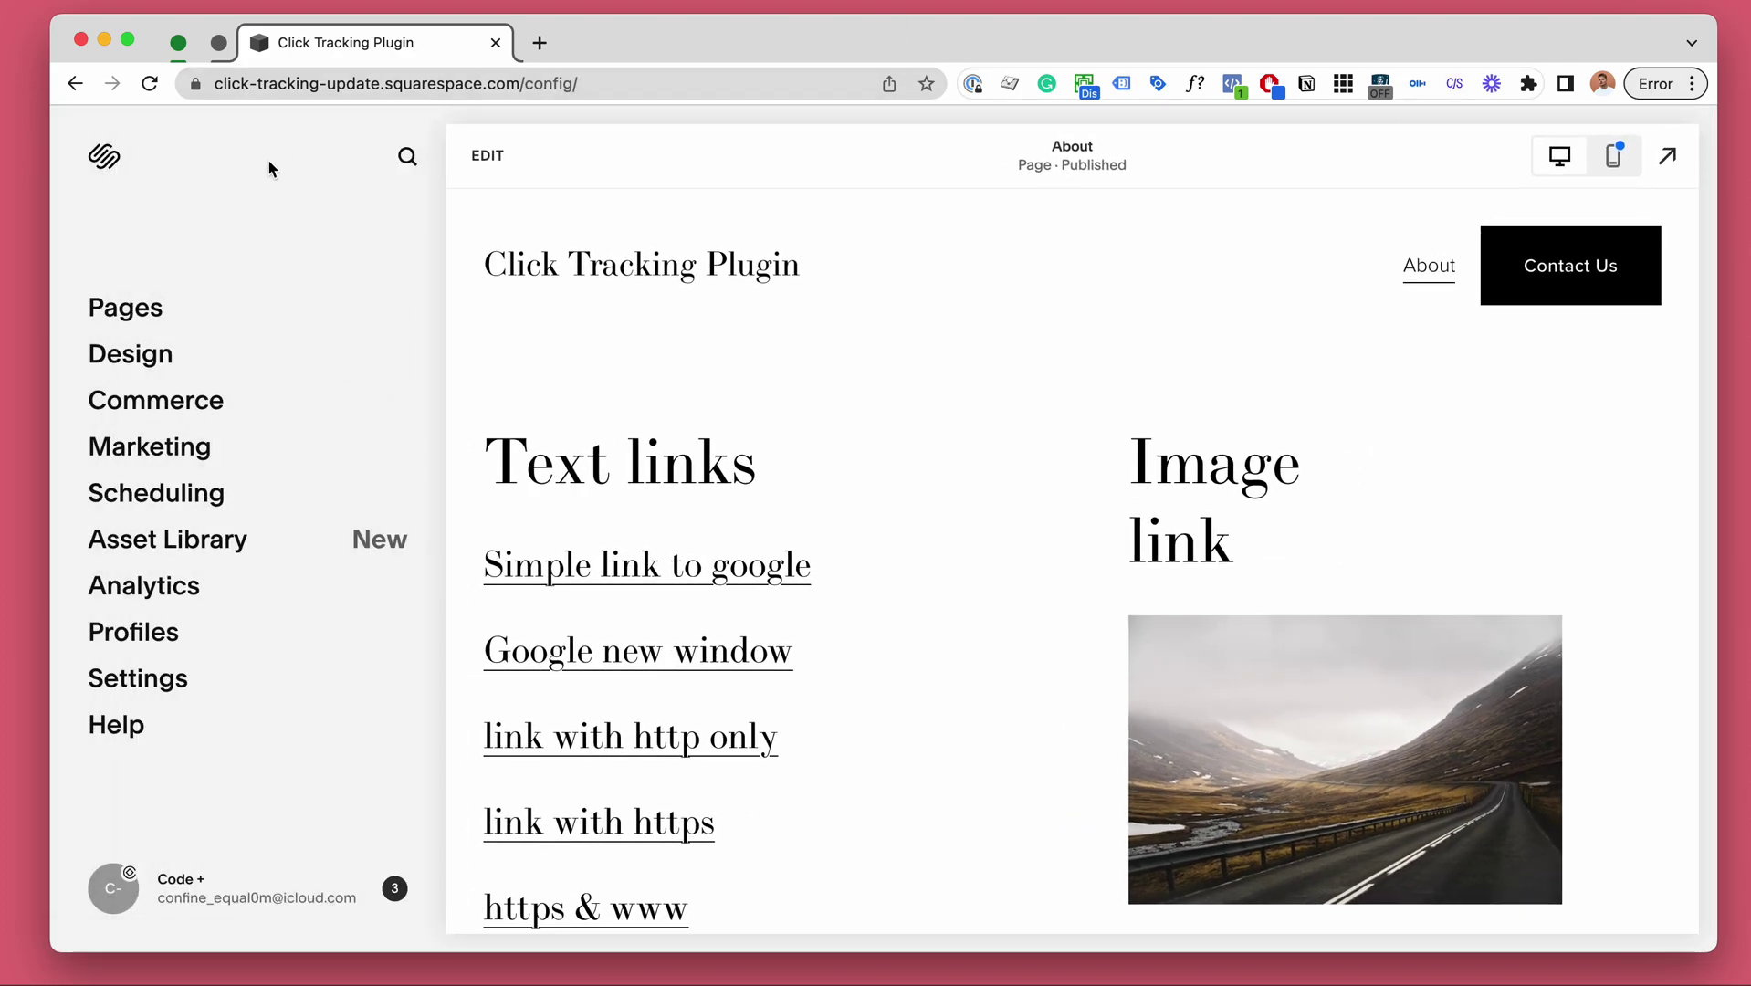
key(super+k)
text(inje)
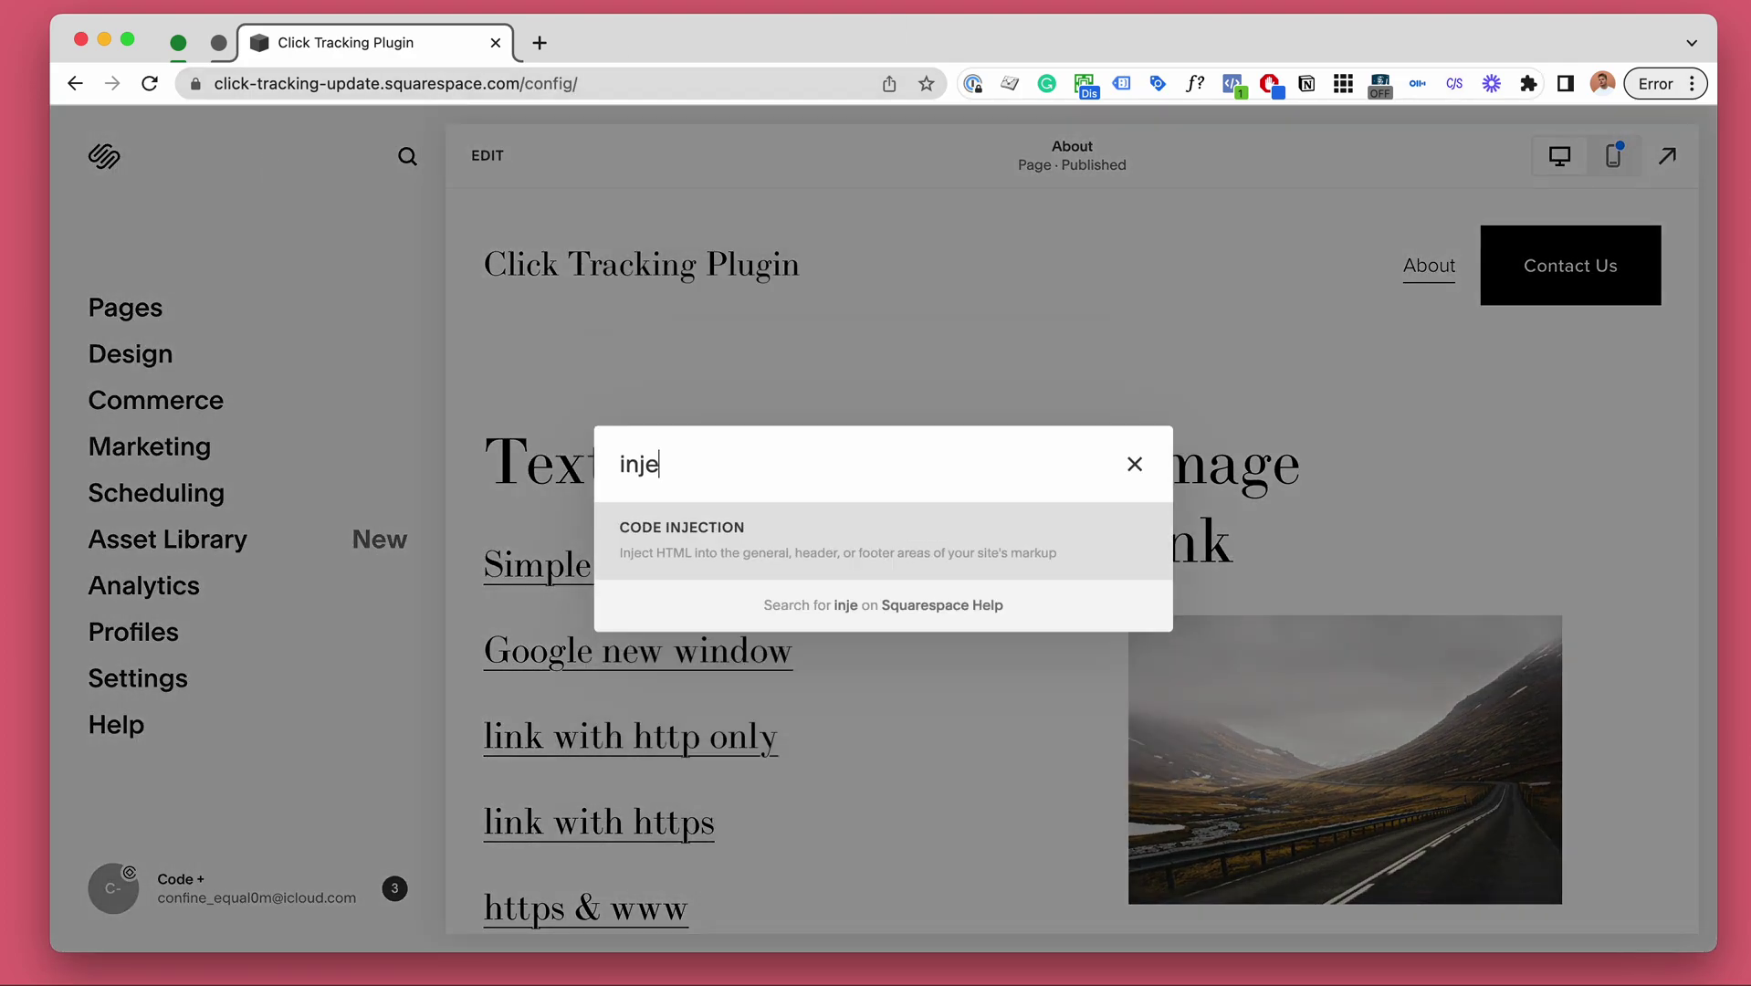
key(Return)
click(200, 459)
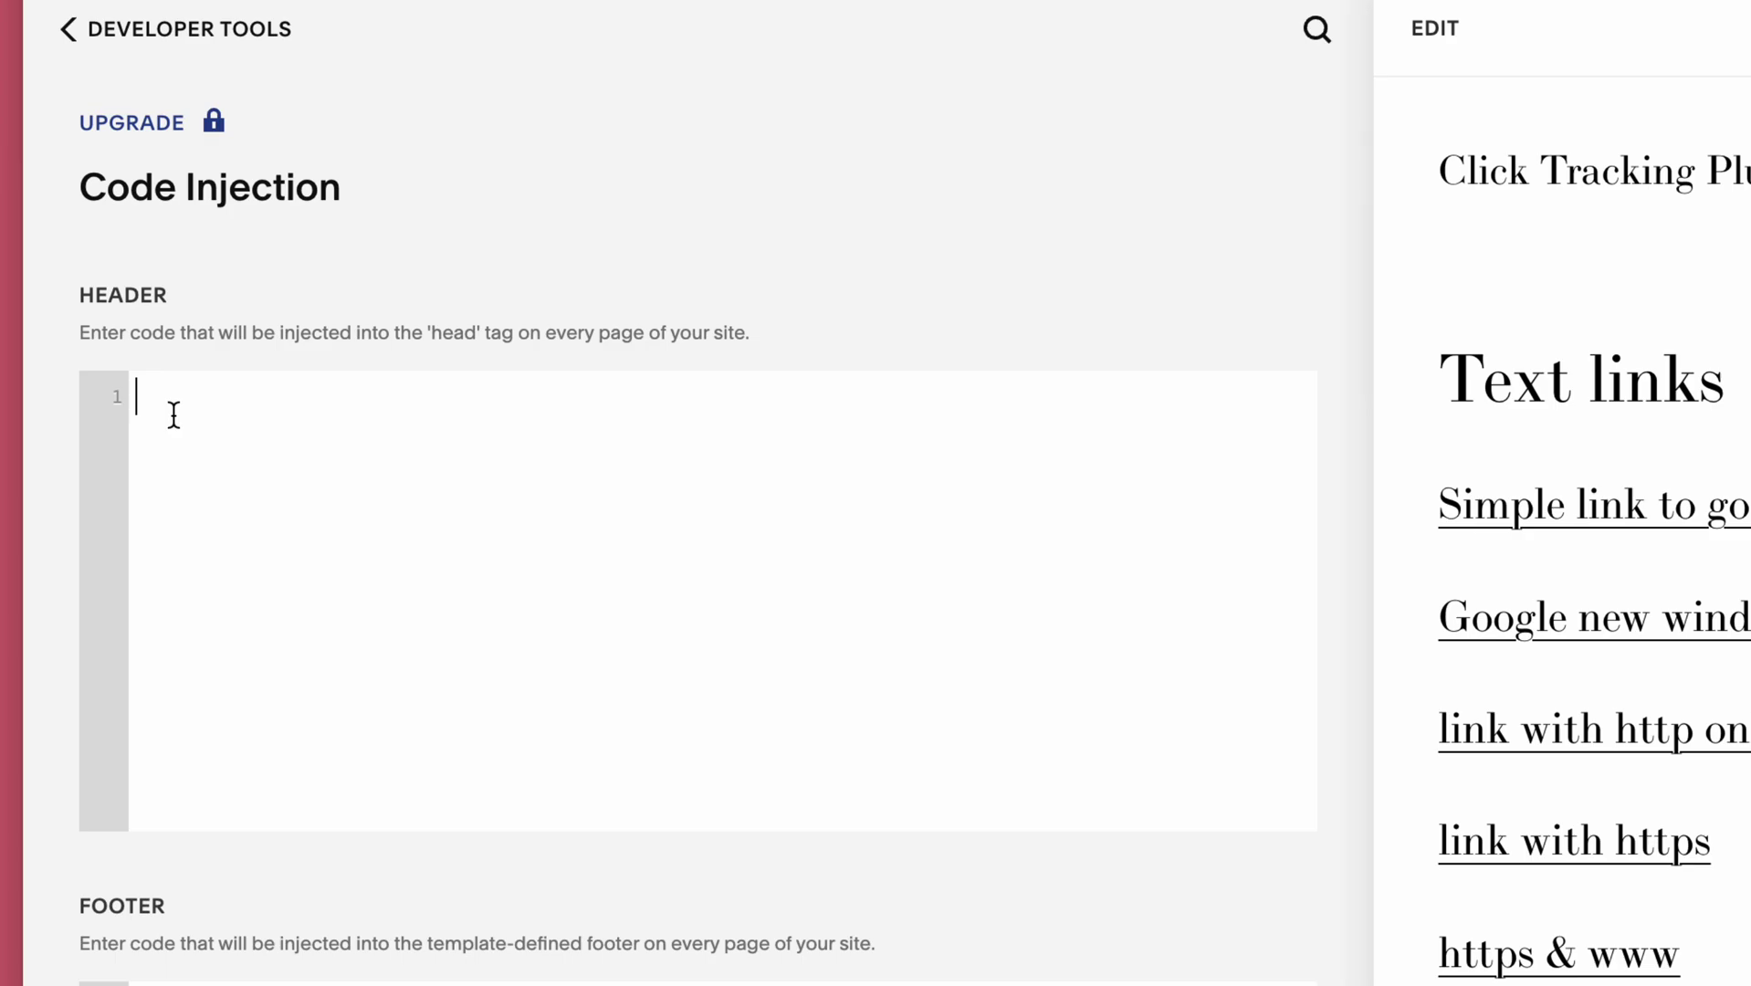
text(<!-- jQuery 3 --> <script src="https://ajax.googleapis.com/ajax/libs/jquery/3.6.0/jquery.min.js"></script>  <!-- CLICK TRACKING PLUGIN --> <script src="https://codetonics3bucket.s3-eu-north-1.amazonaws.com/click-tracking-plugin/click-tracking-plugin2djfk54kf9fj4k4.js"></script>)
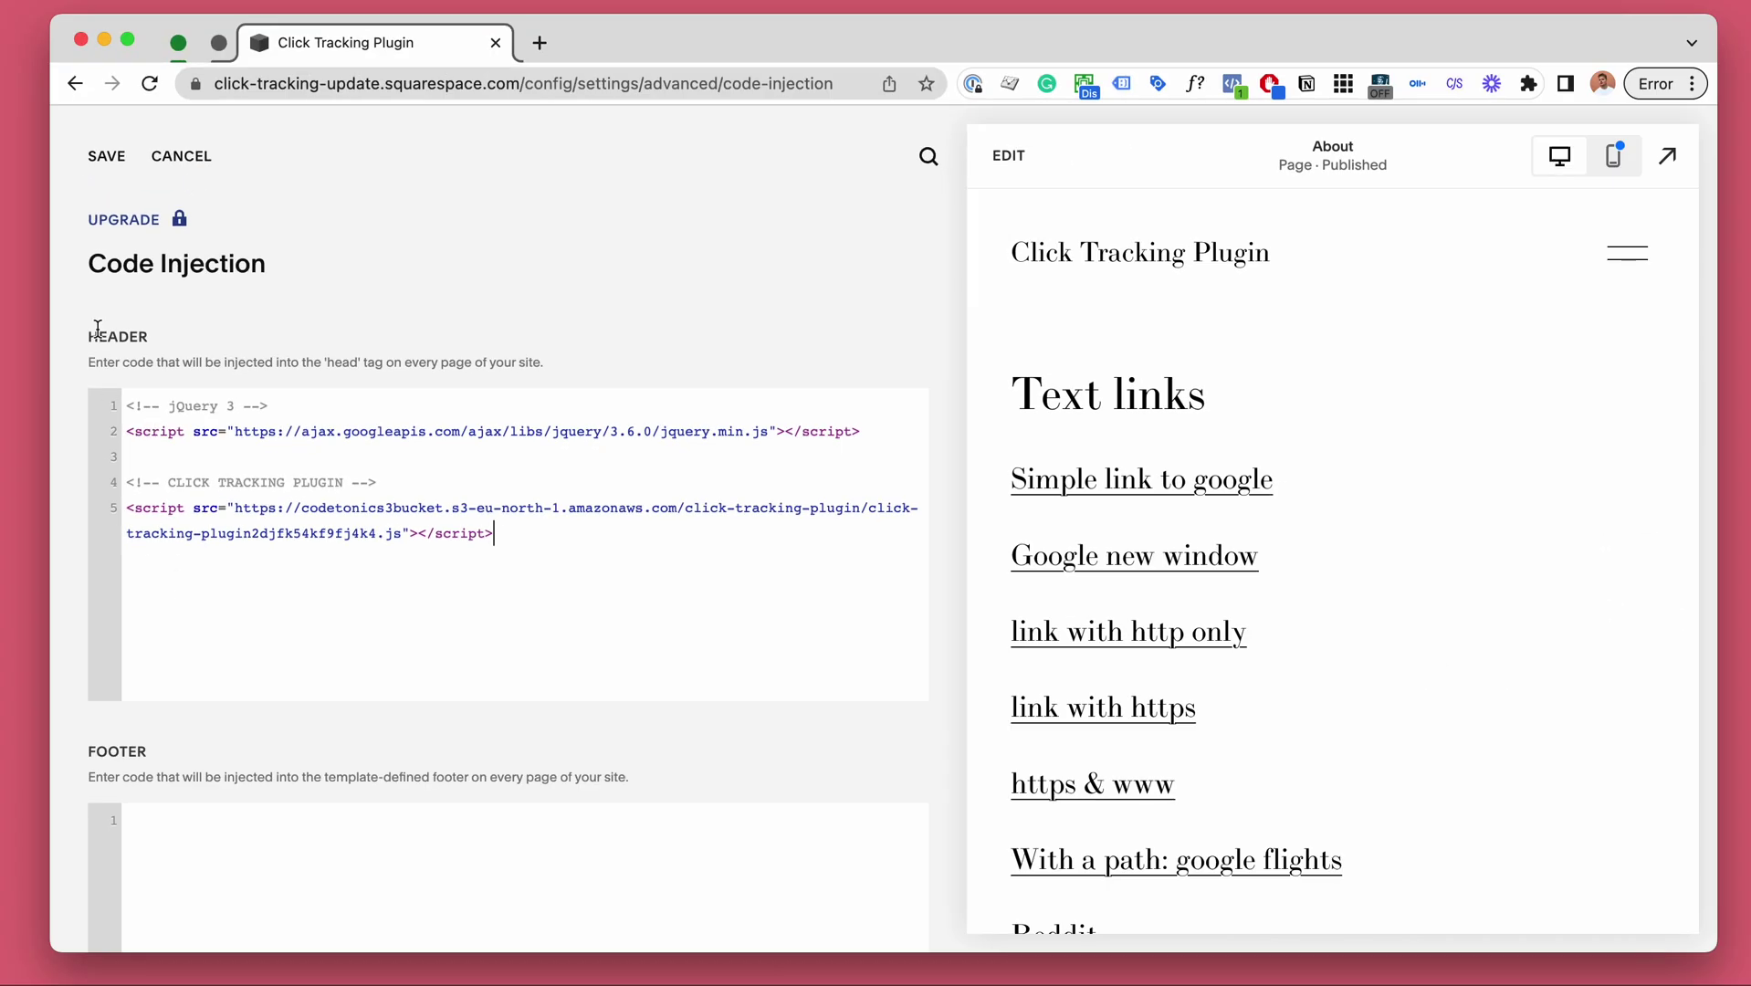
click(108, 156)
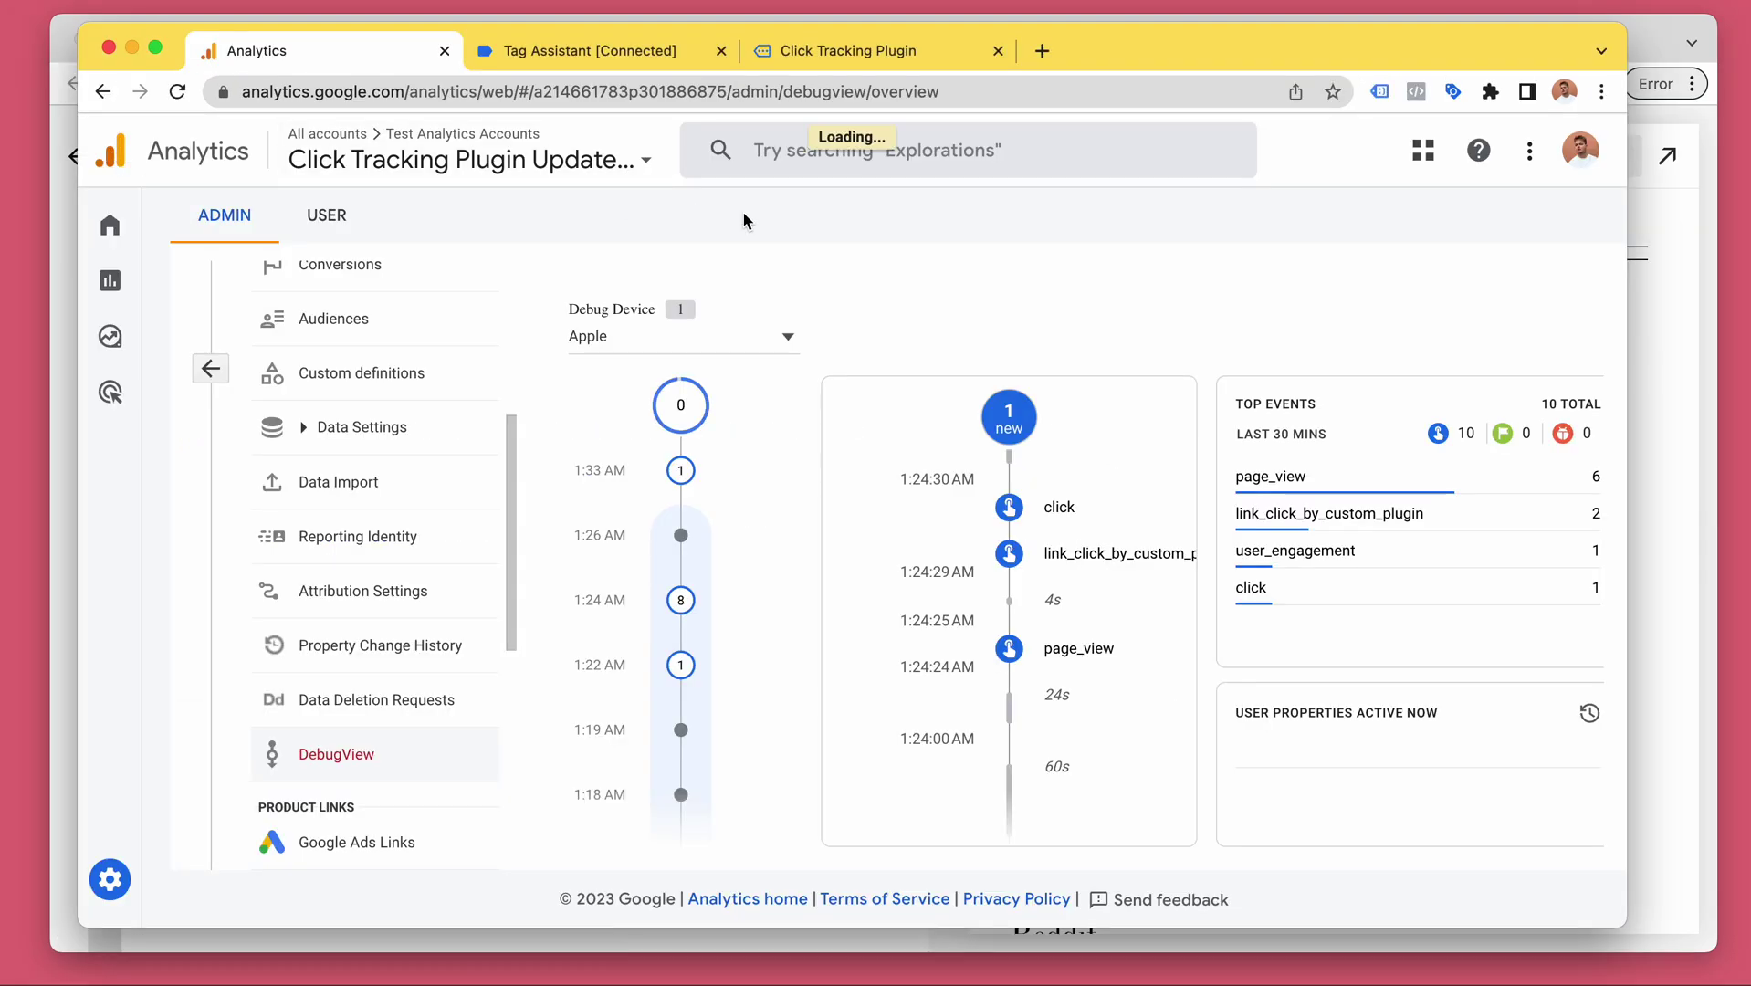
- Reload the Click Tracking Plugin page in the enlarged debug window so the new scripts load
click(632, 56)
click(807, 56)
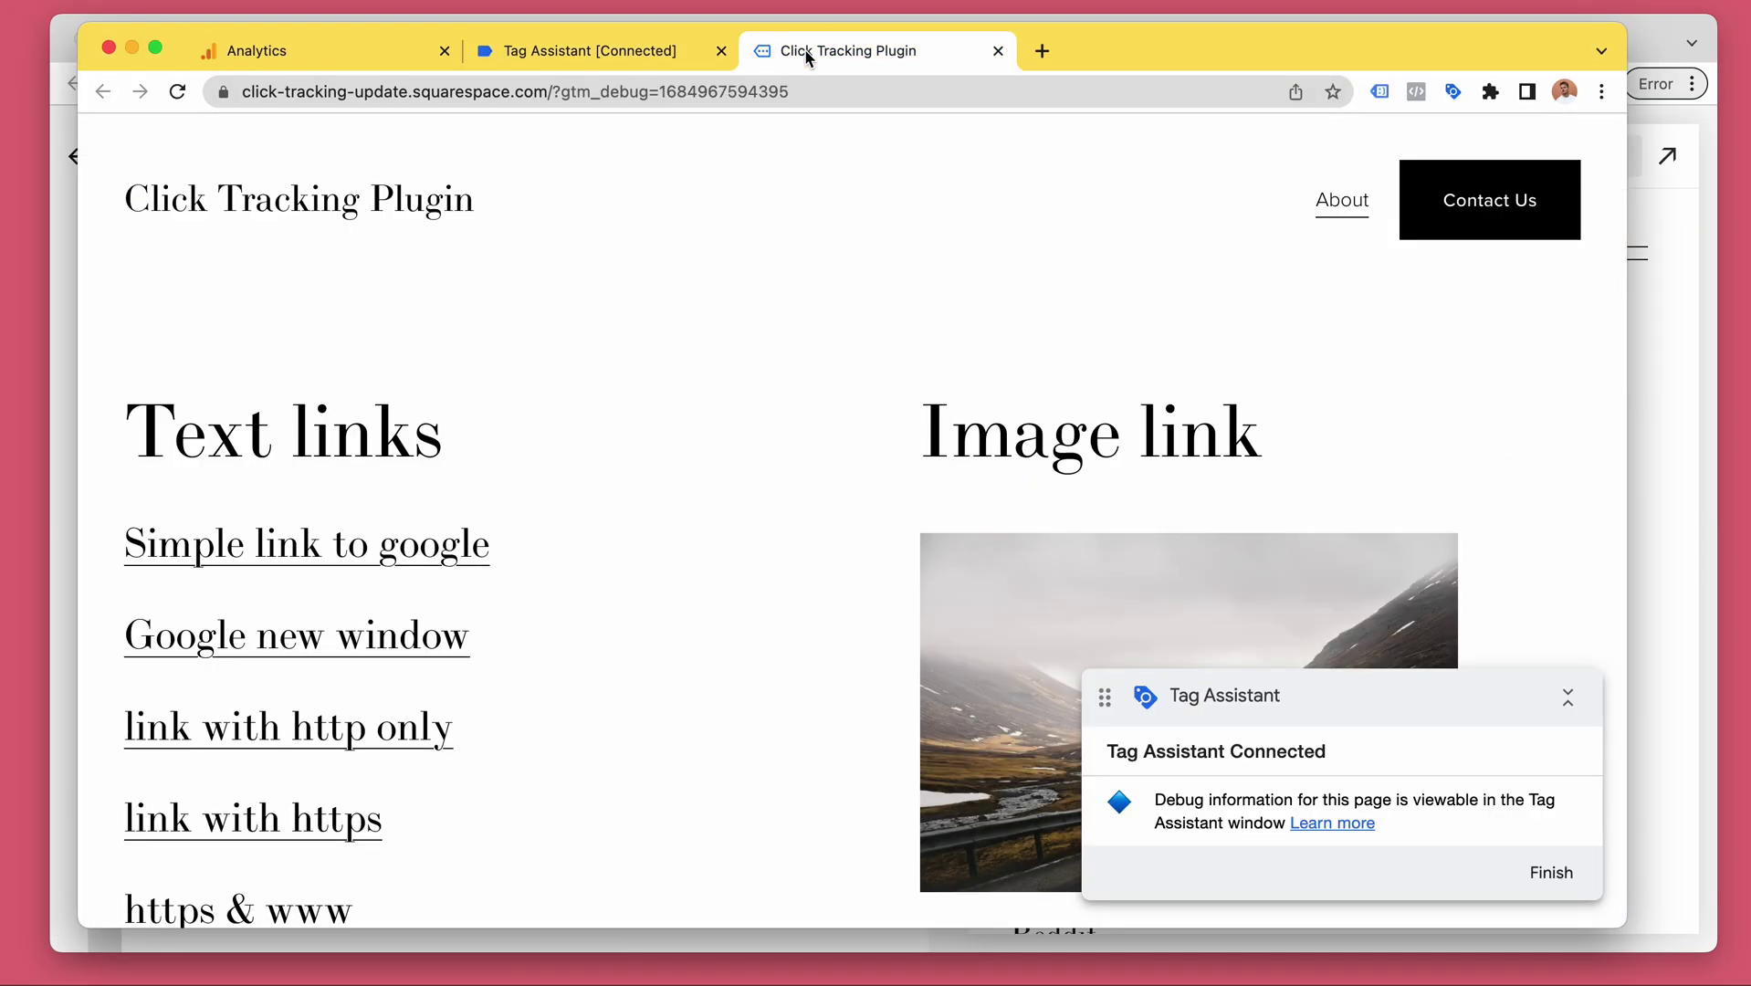
key(super+r)
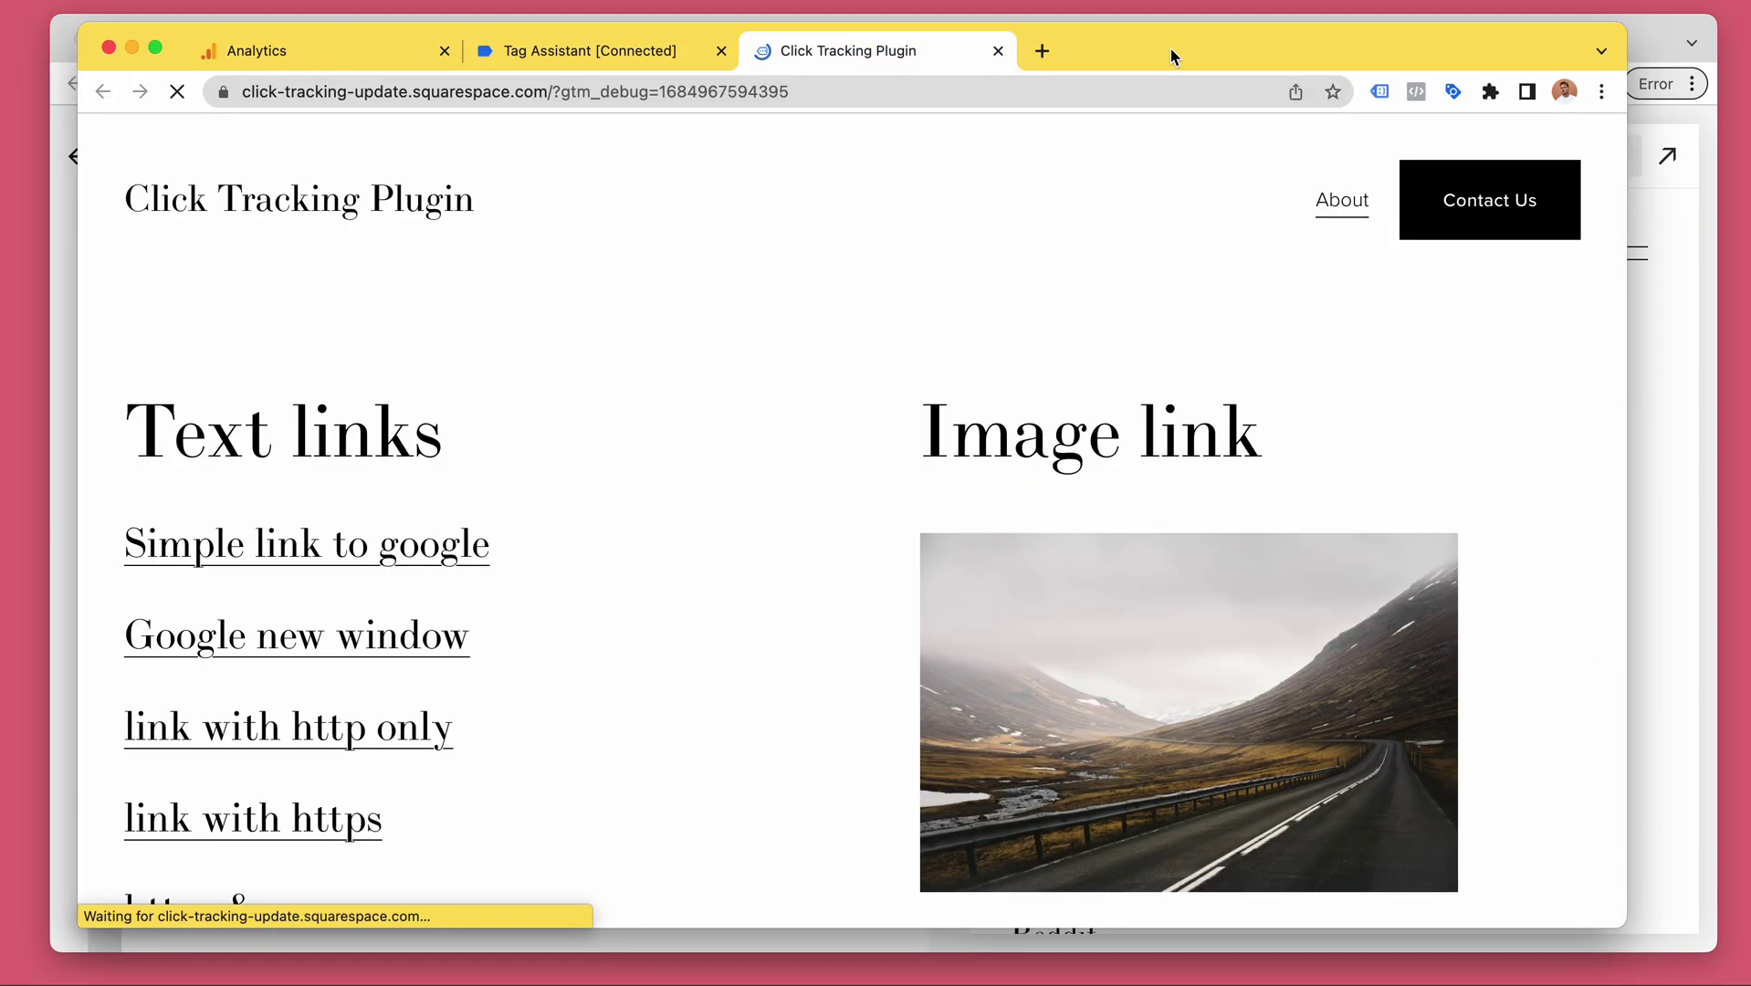
drag(1171, 48, 1174, 50)
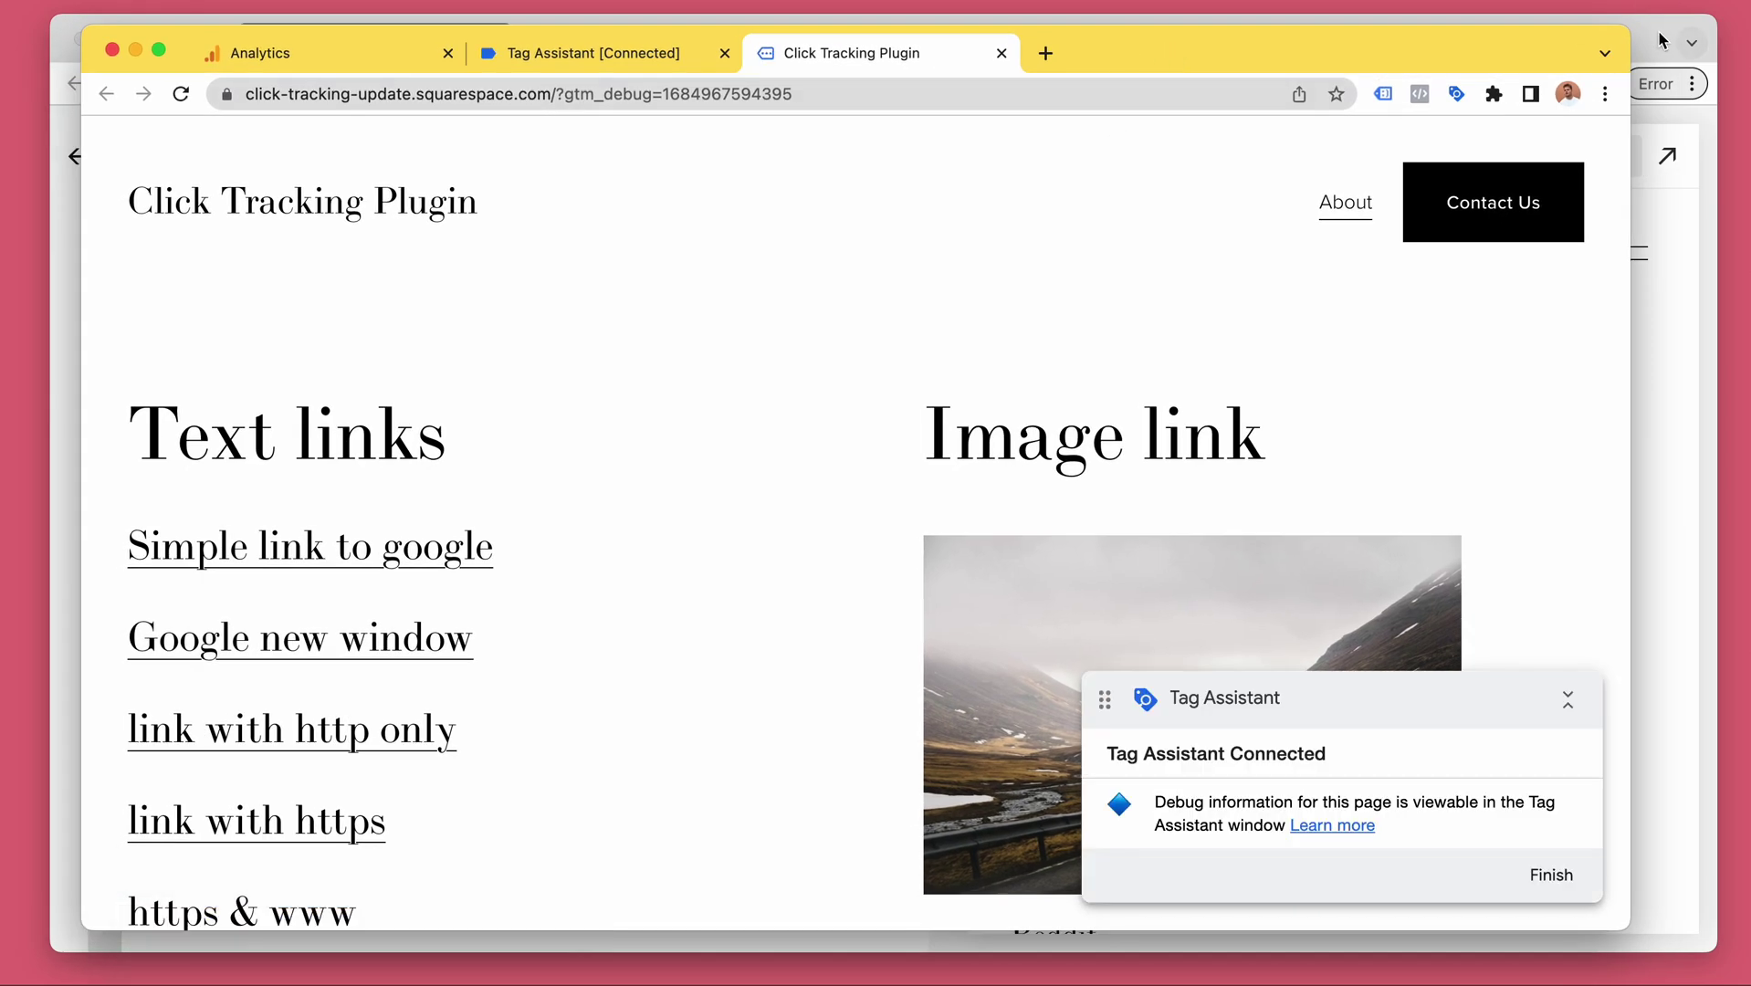
drag(1632, 33, 1673, 33)
double_click(1543, 45)
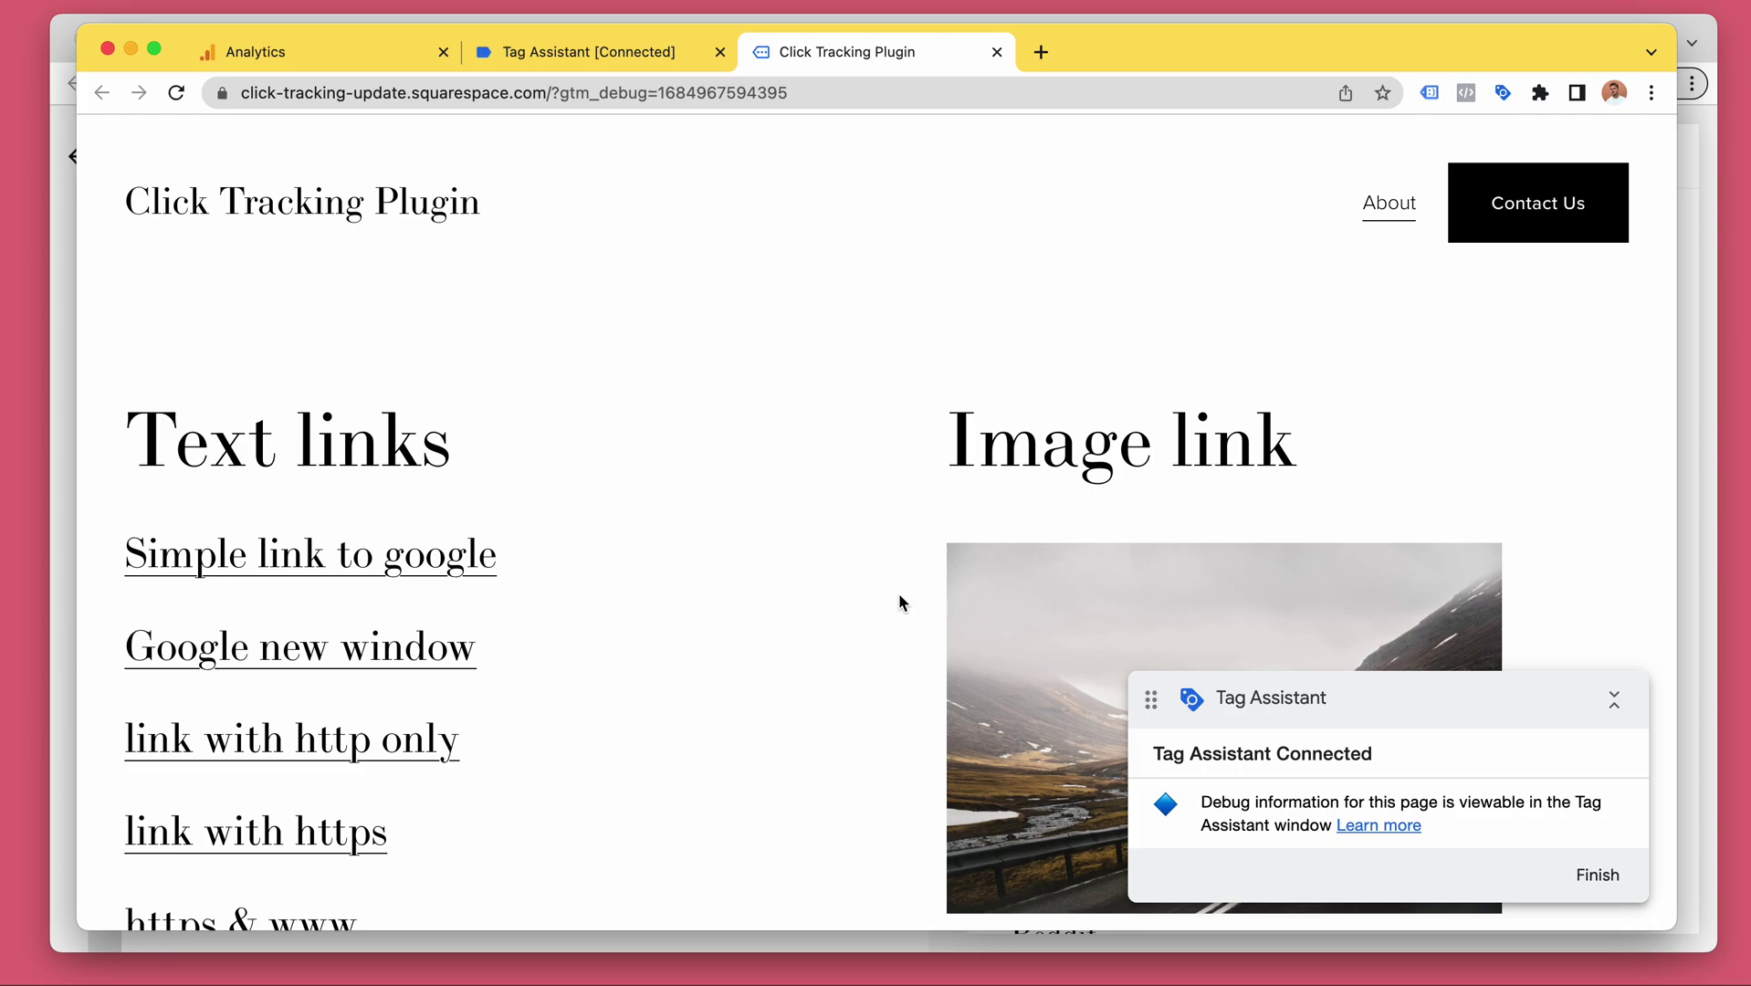
- Follow the 'Google new window' link as a test click
scroll(708, 328, down, 3)
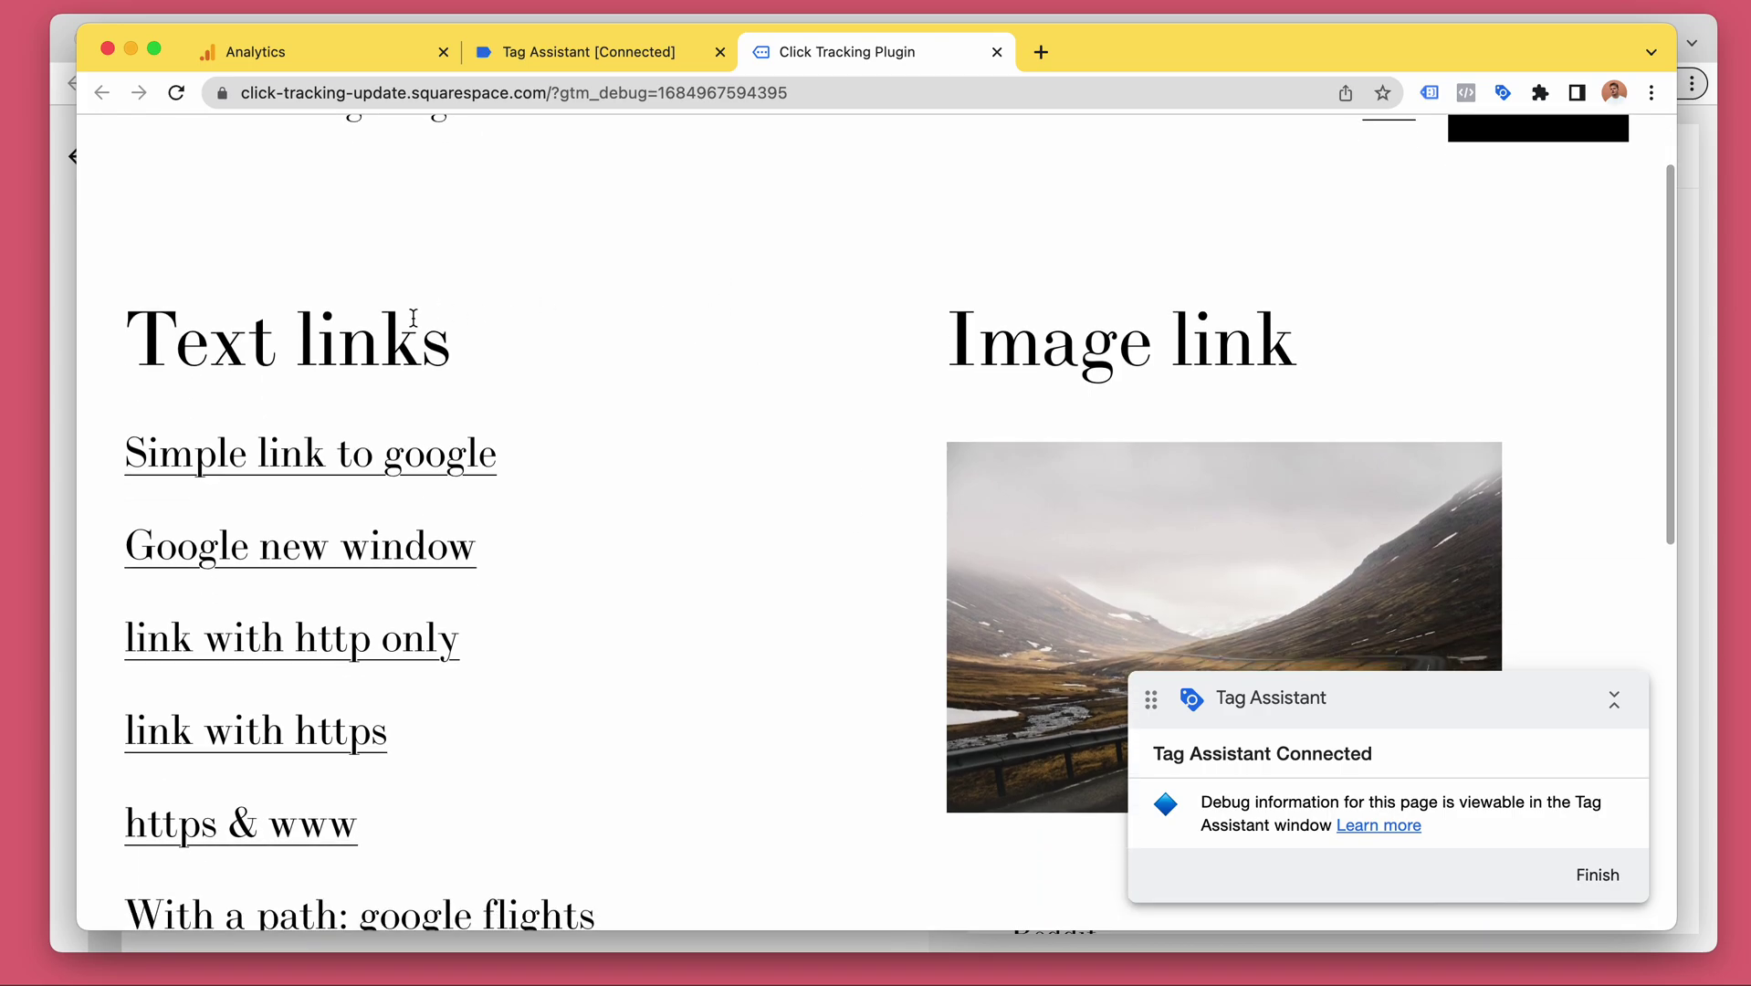
click(201, 549)
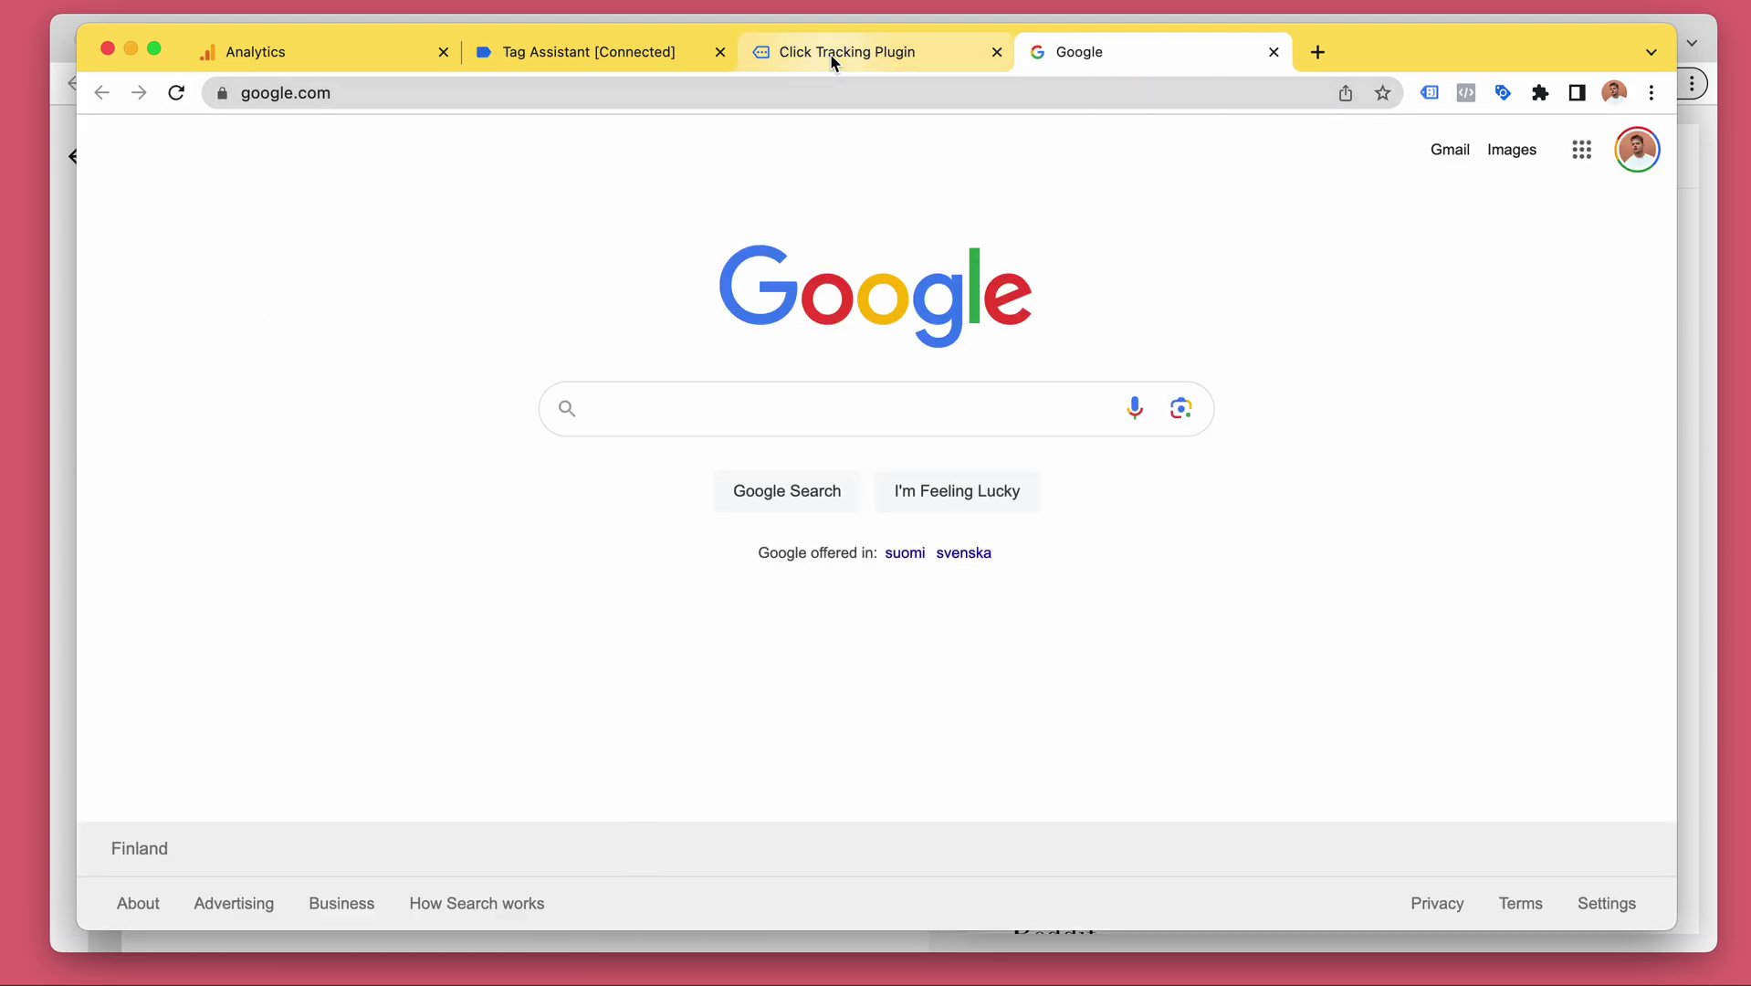
drag(833, 62, 644, 78)
- Pause the DebugView stream and open the custom_click event's details
click(368, 56)
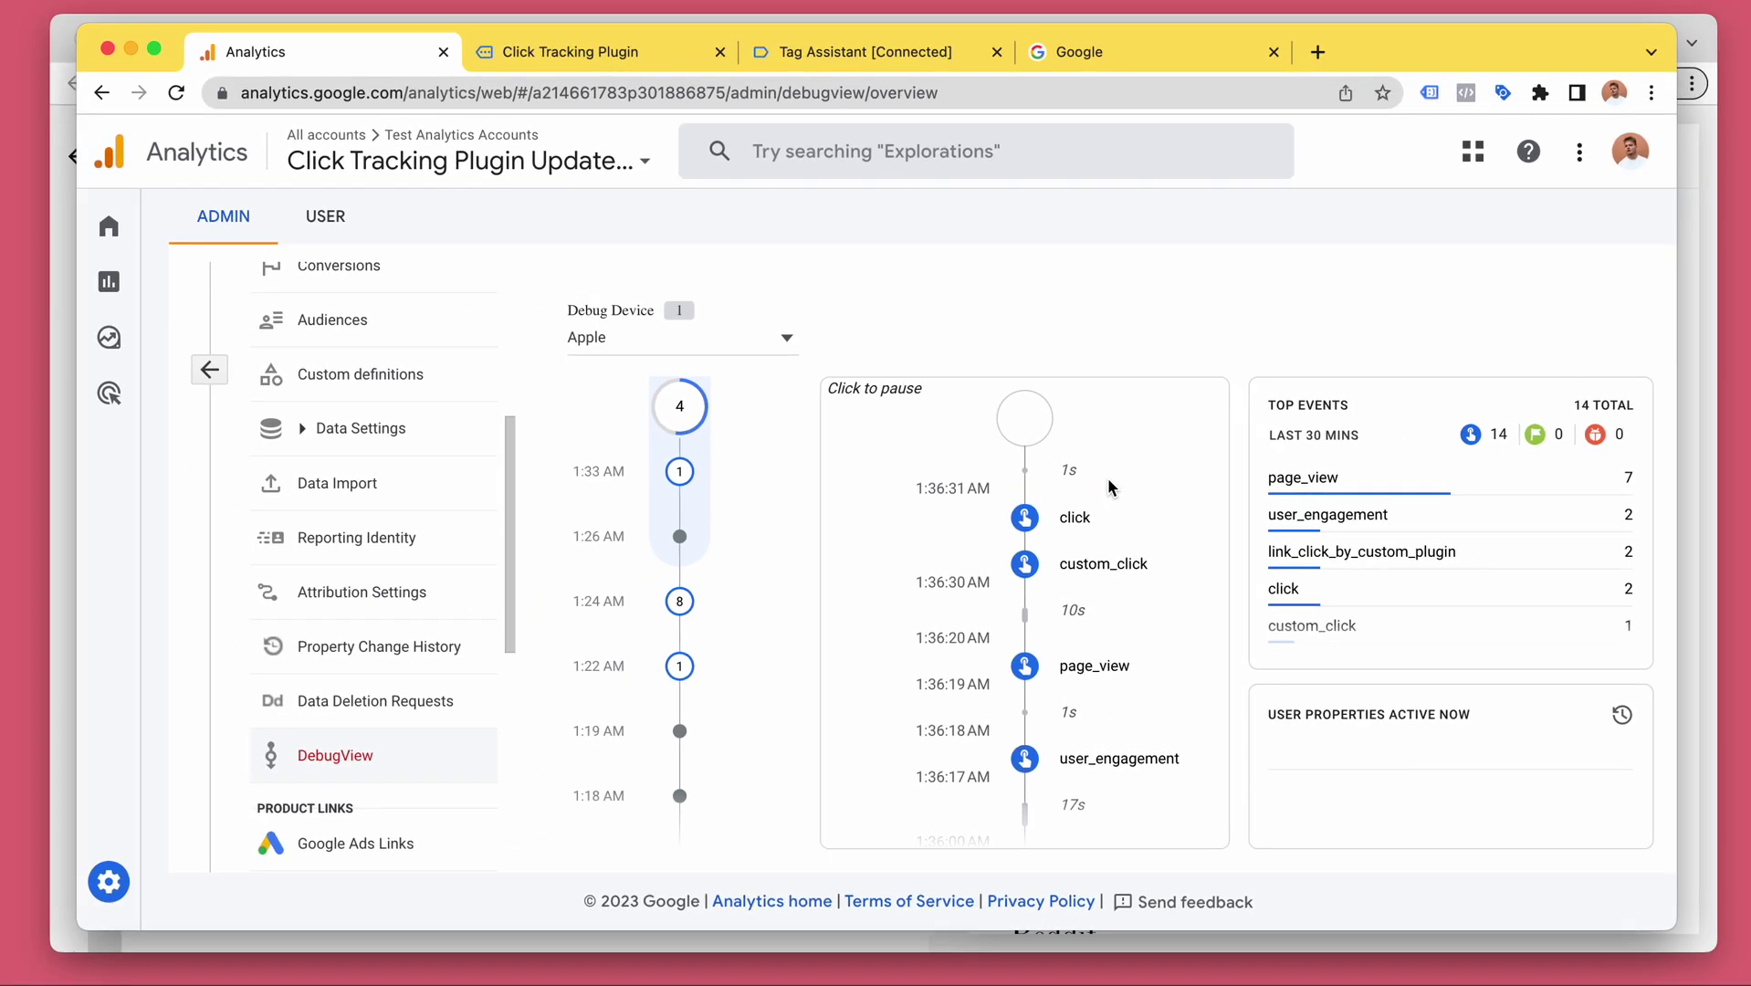
click(1114, 541)
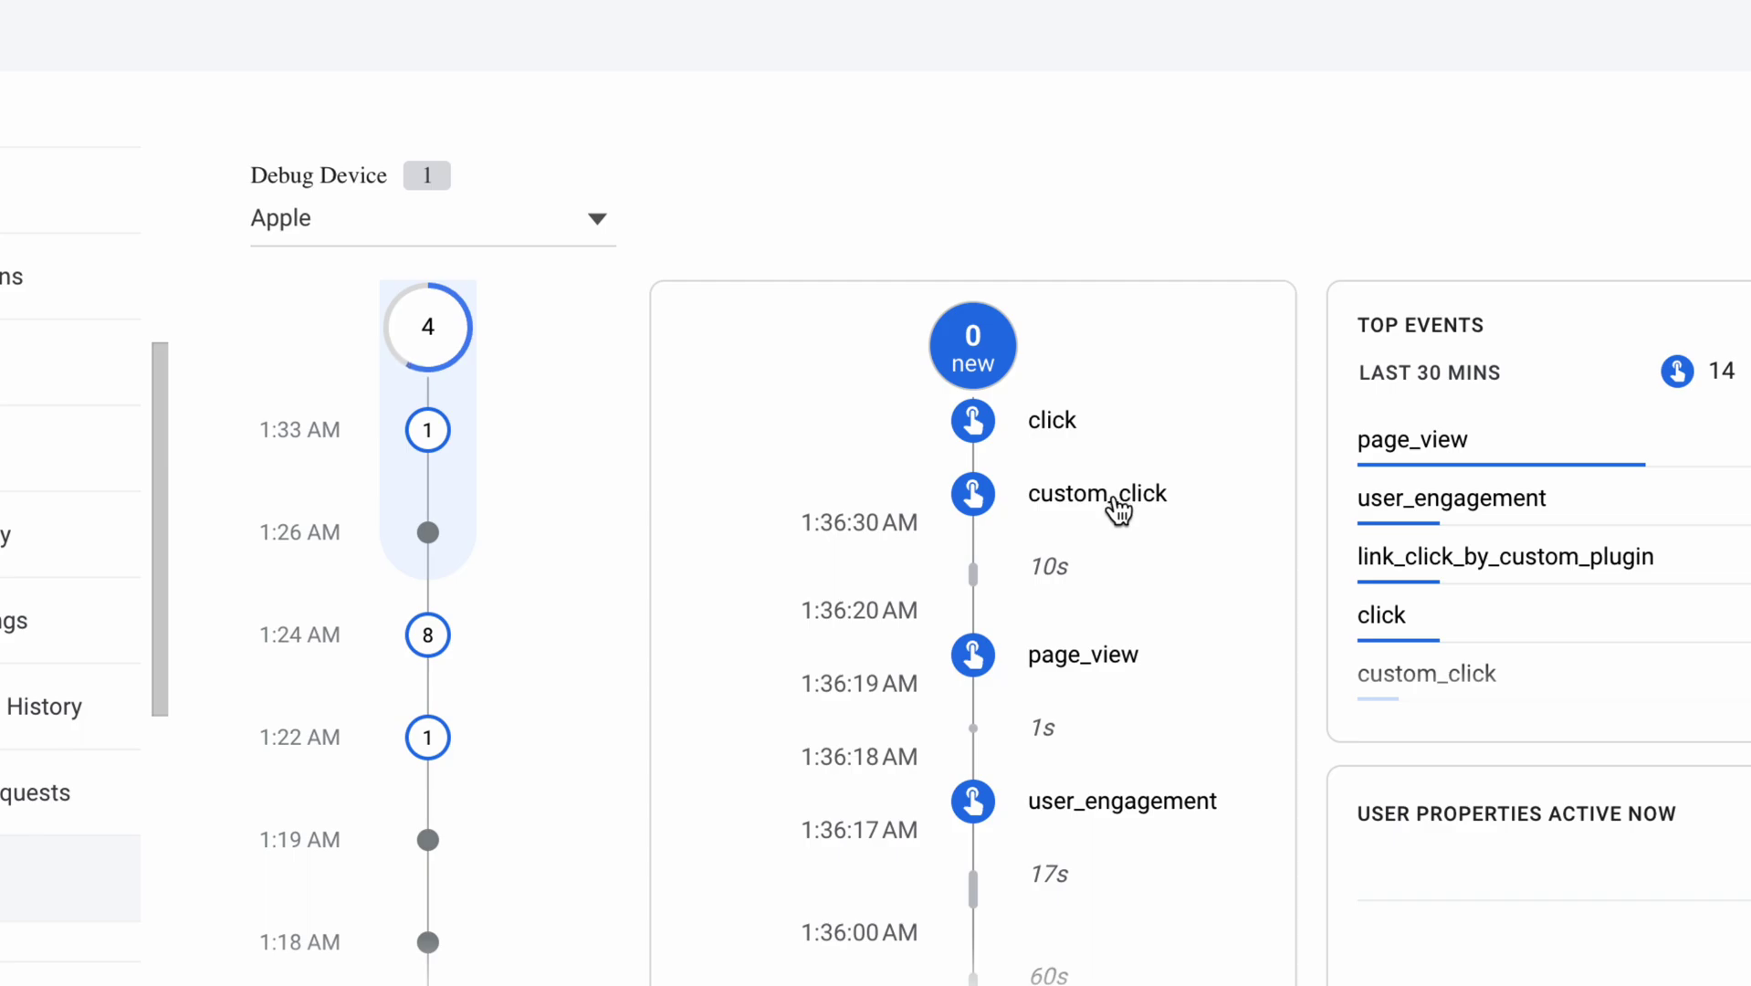
click(1114, 498)
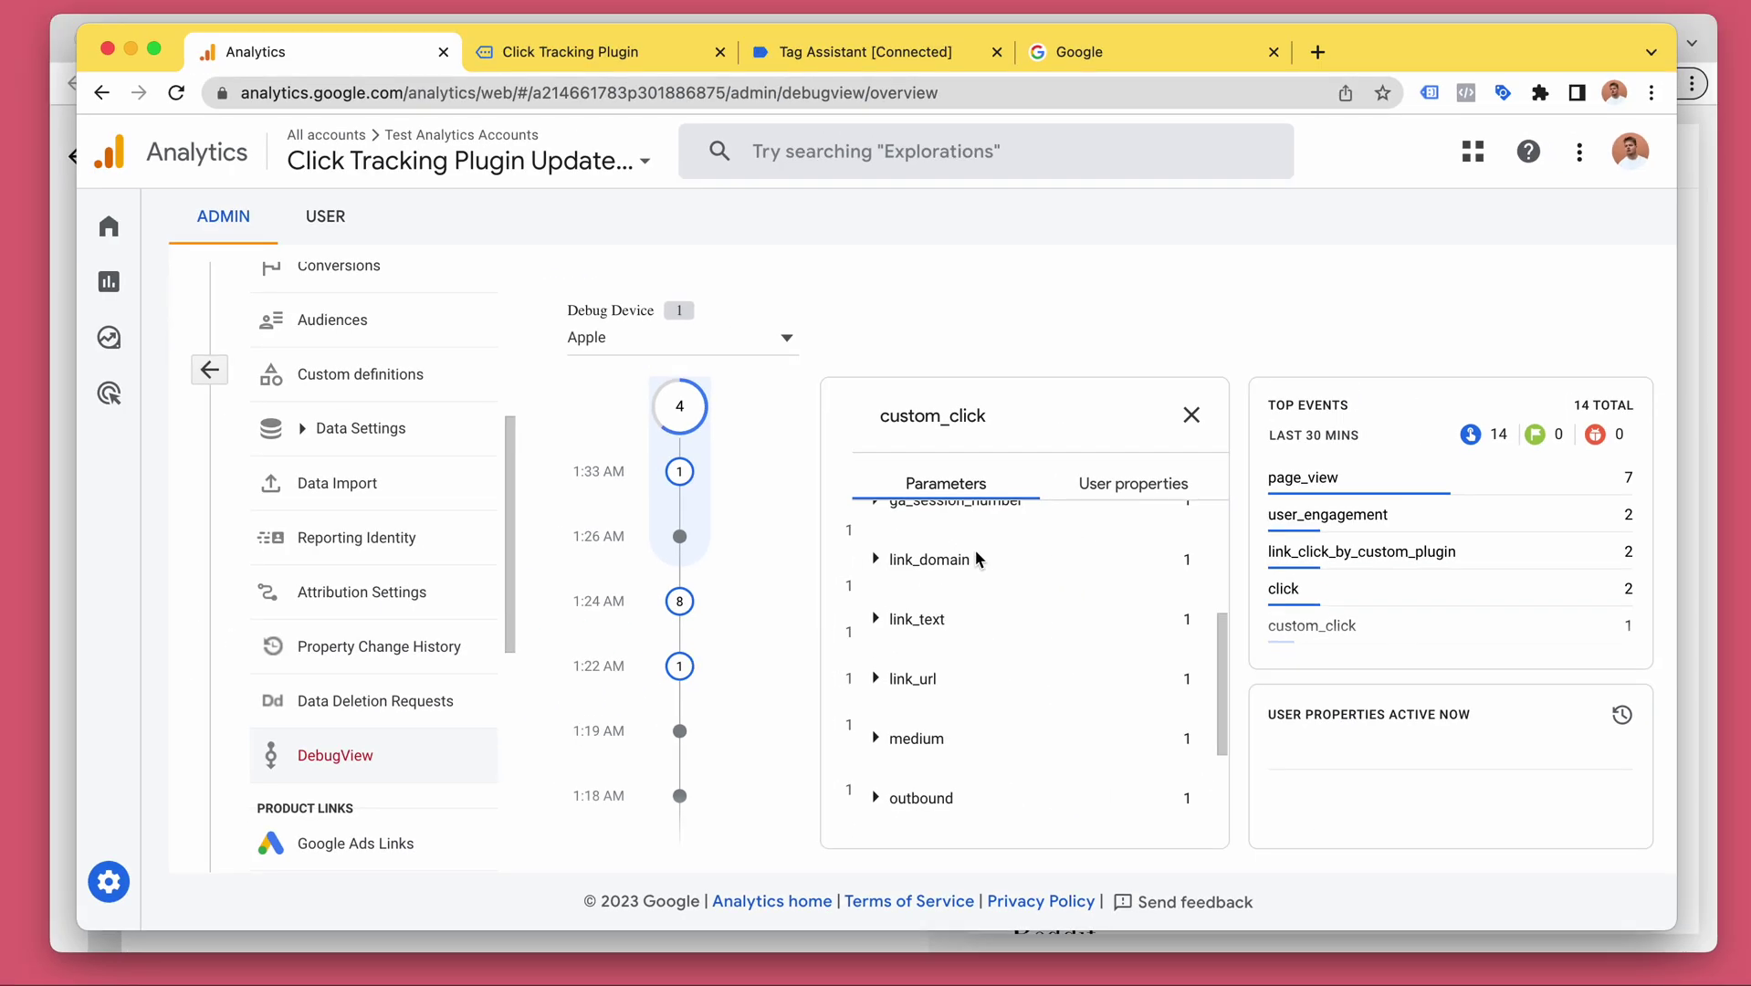
scroll(975, 549, up, 3)
scroll(915, 544, down, 1)
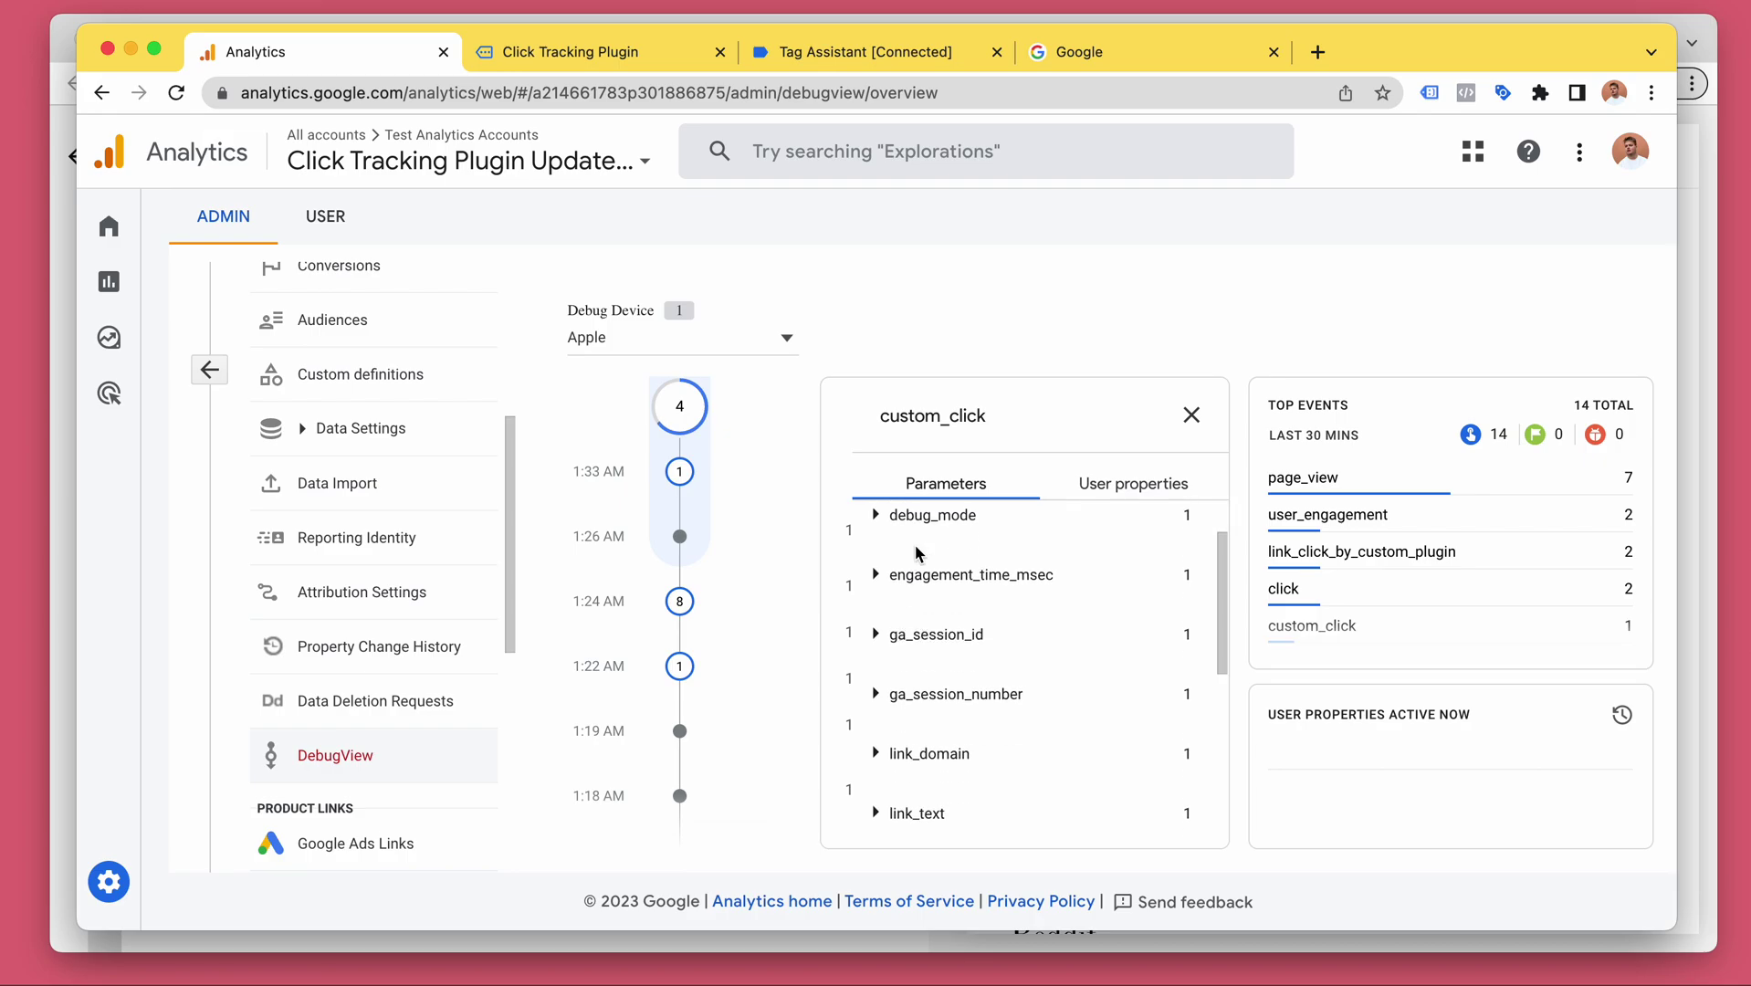
- Expand the custom_click link_domain and link_text parameters
click(924, 729)
scroll(929, 660, down, 2)
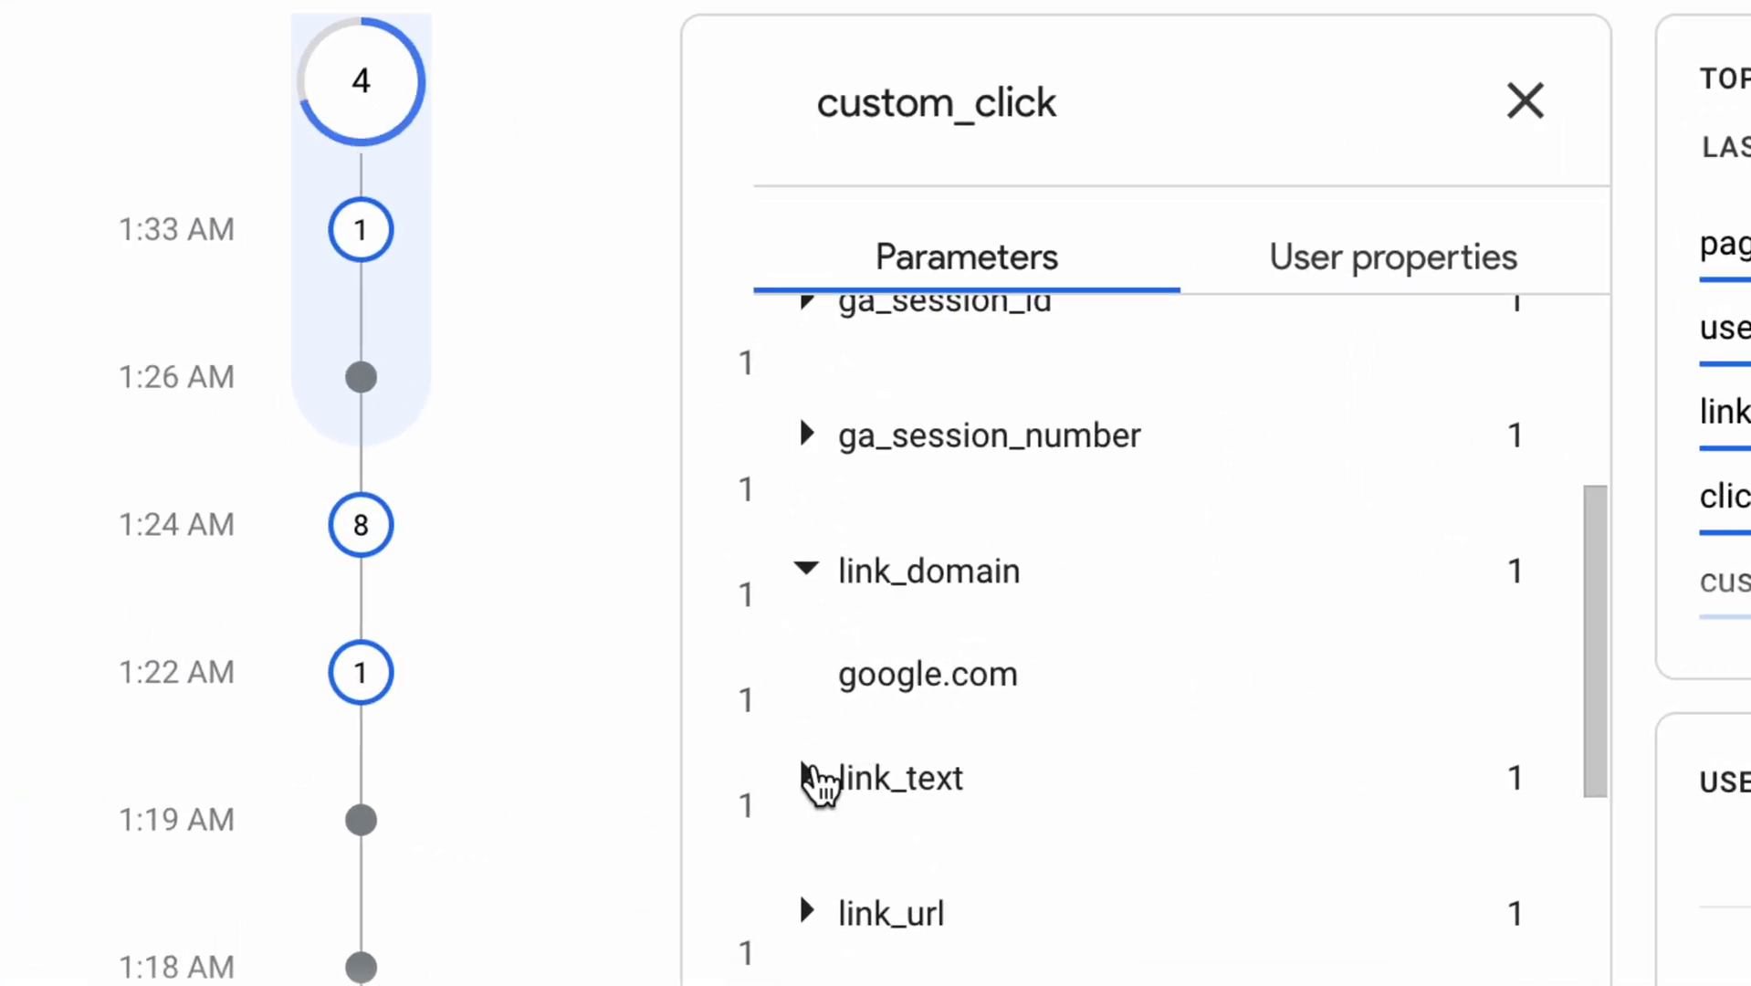
click(877, 713)
scroll(906, 694, down, 1)
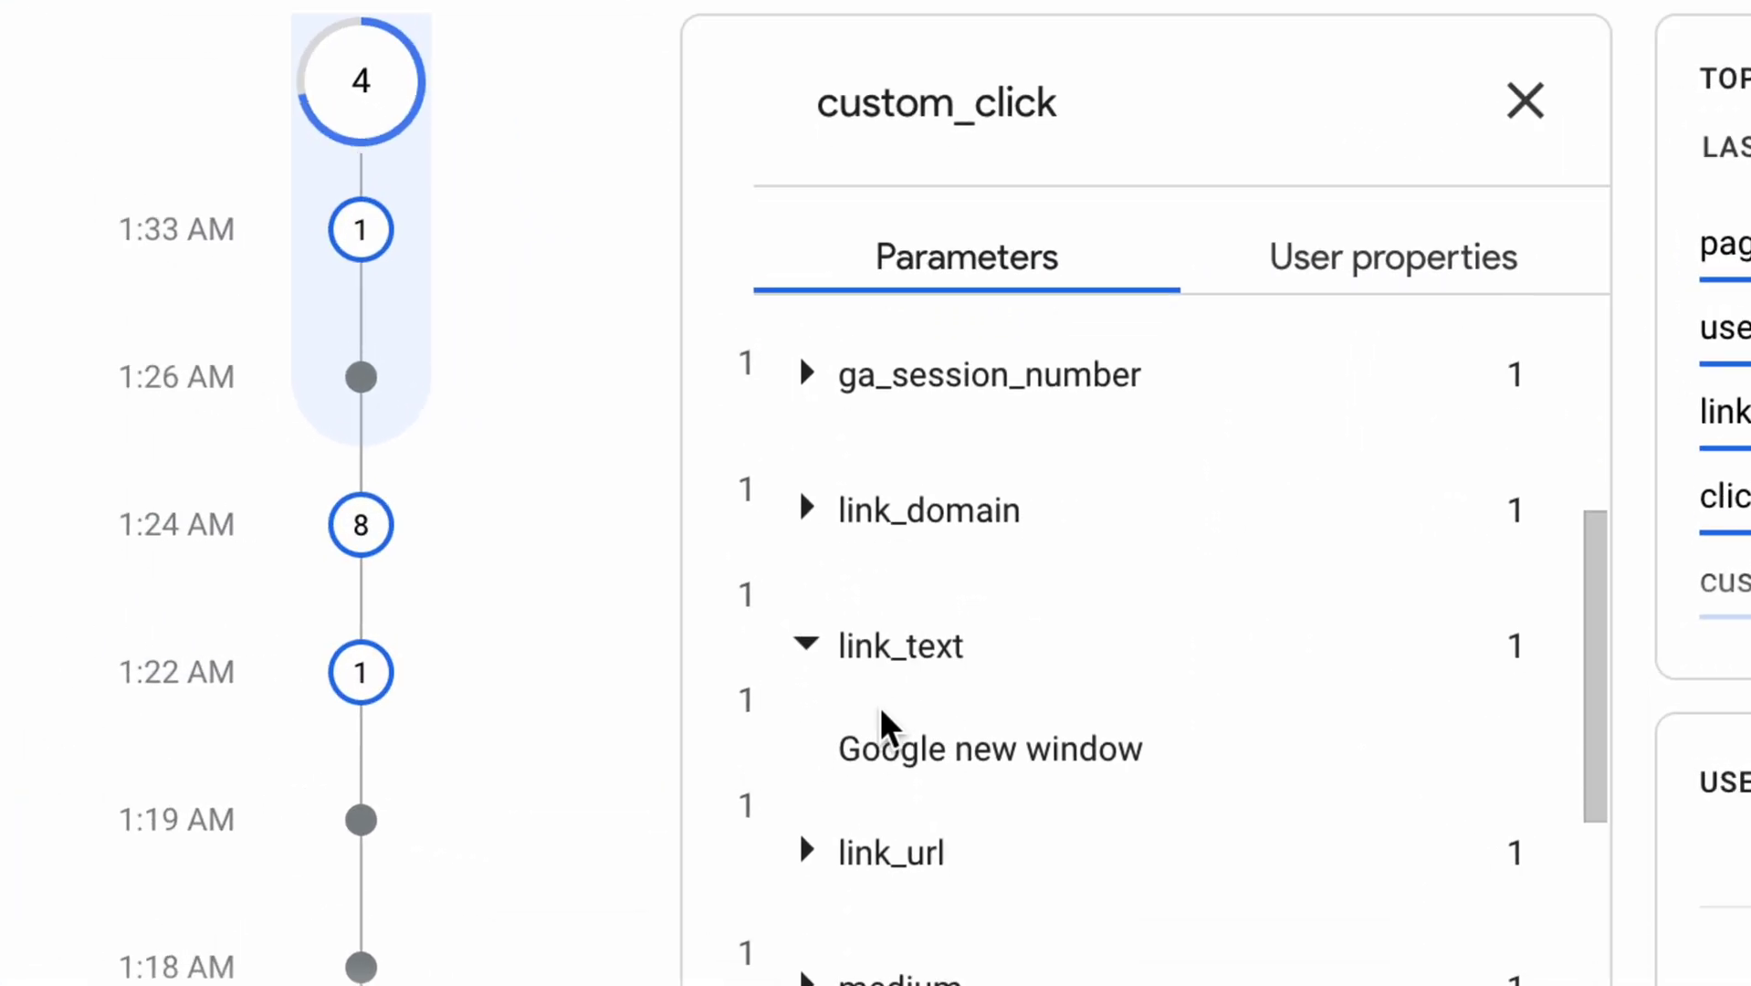
drag(842, 744, 1193, 750)
scroll(1013, 684, down, 2)
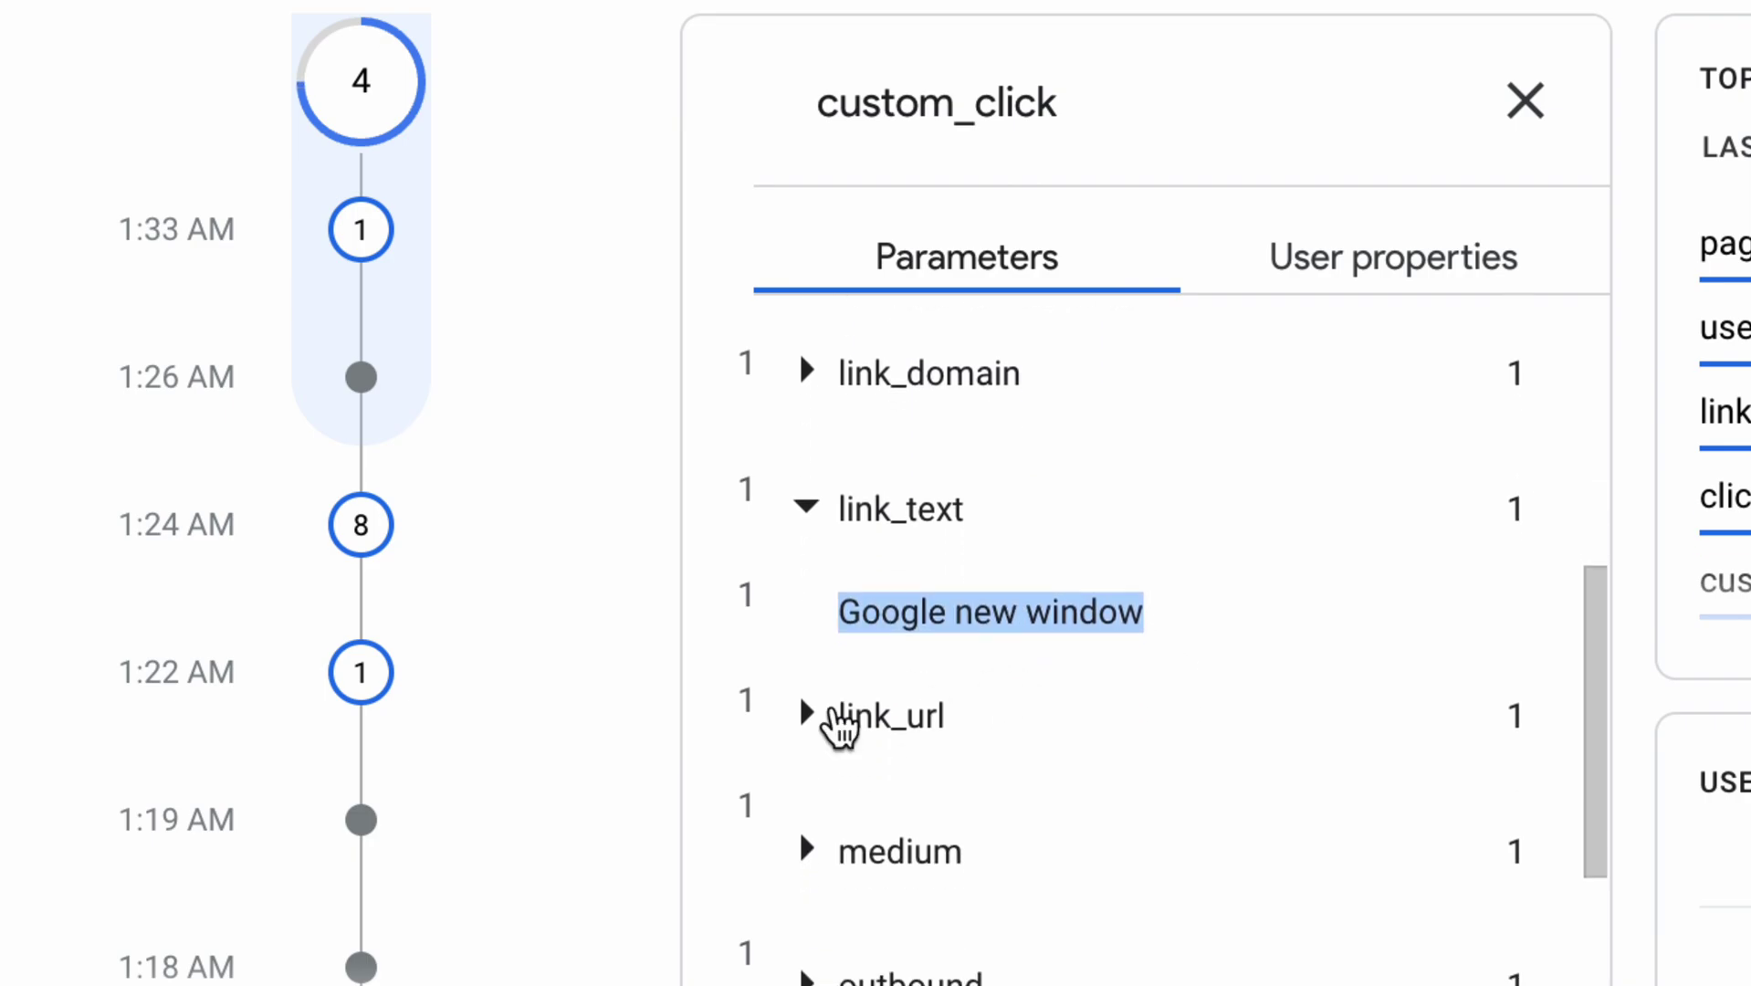
- Check the link_url, outbound and page_location values, then close the custom_click details
click(830, 719)
scroll(860, 672, down, 2)
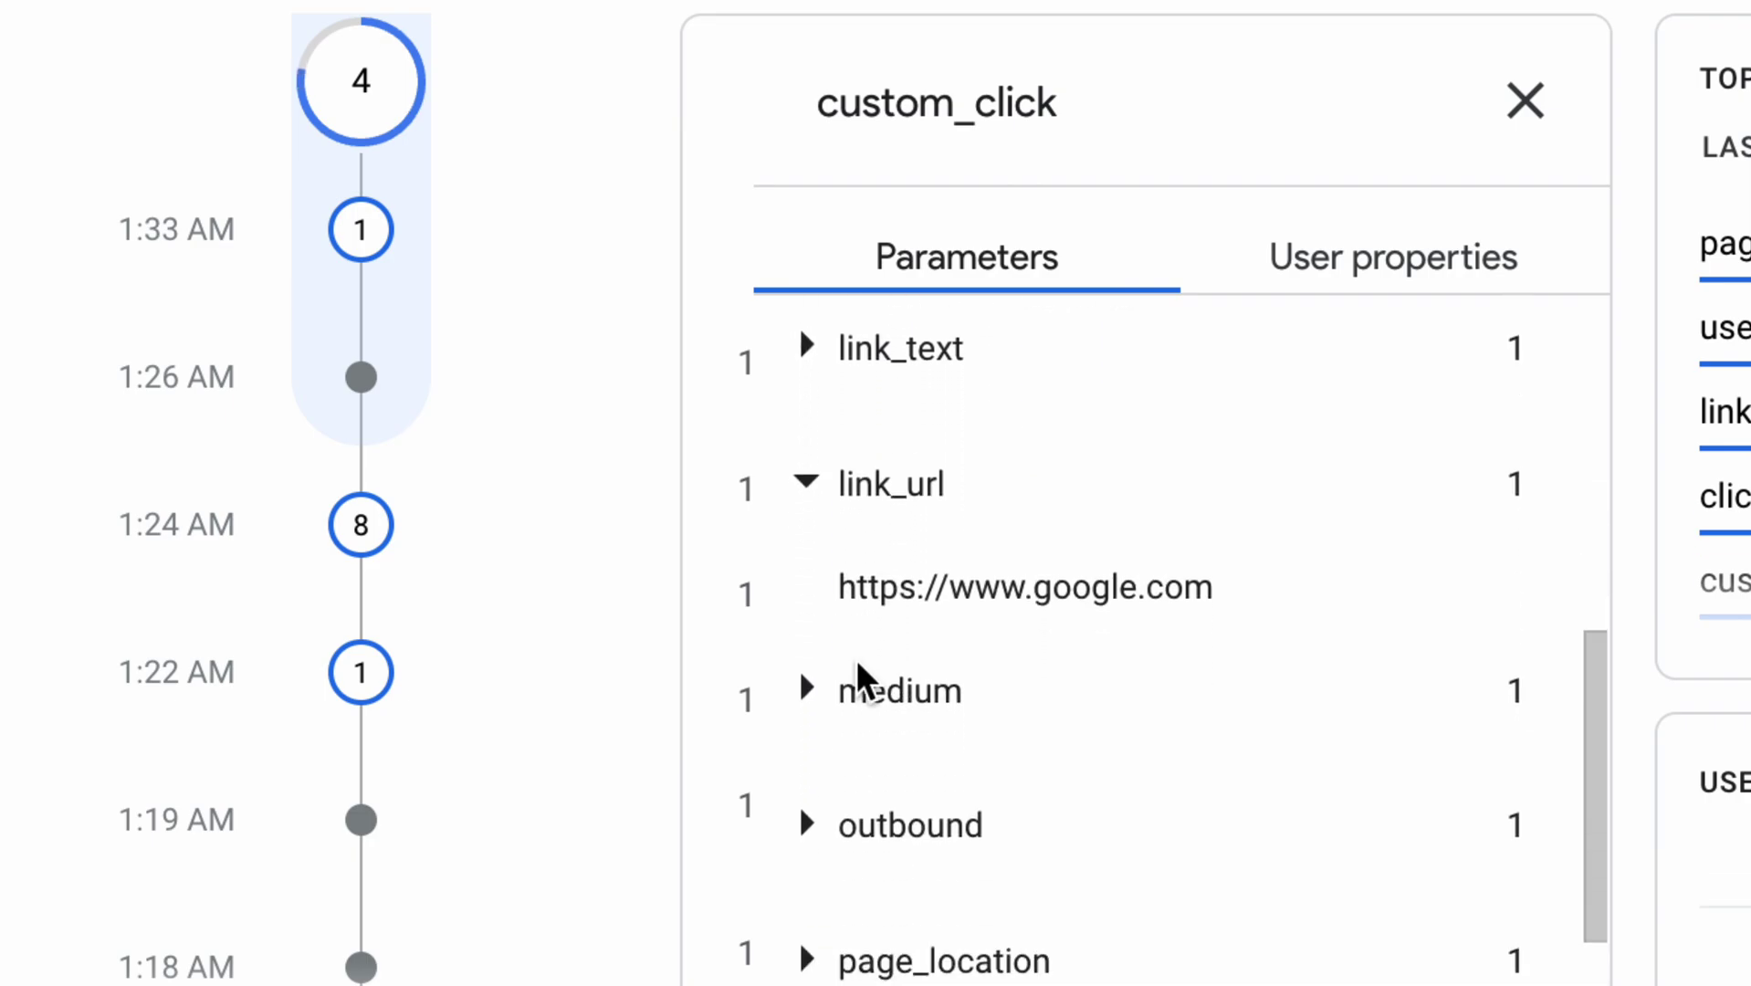
scroll(862, 680, down, 1)
click(828, 726)
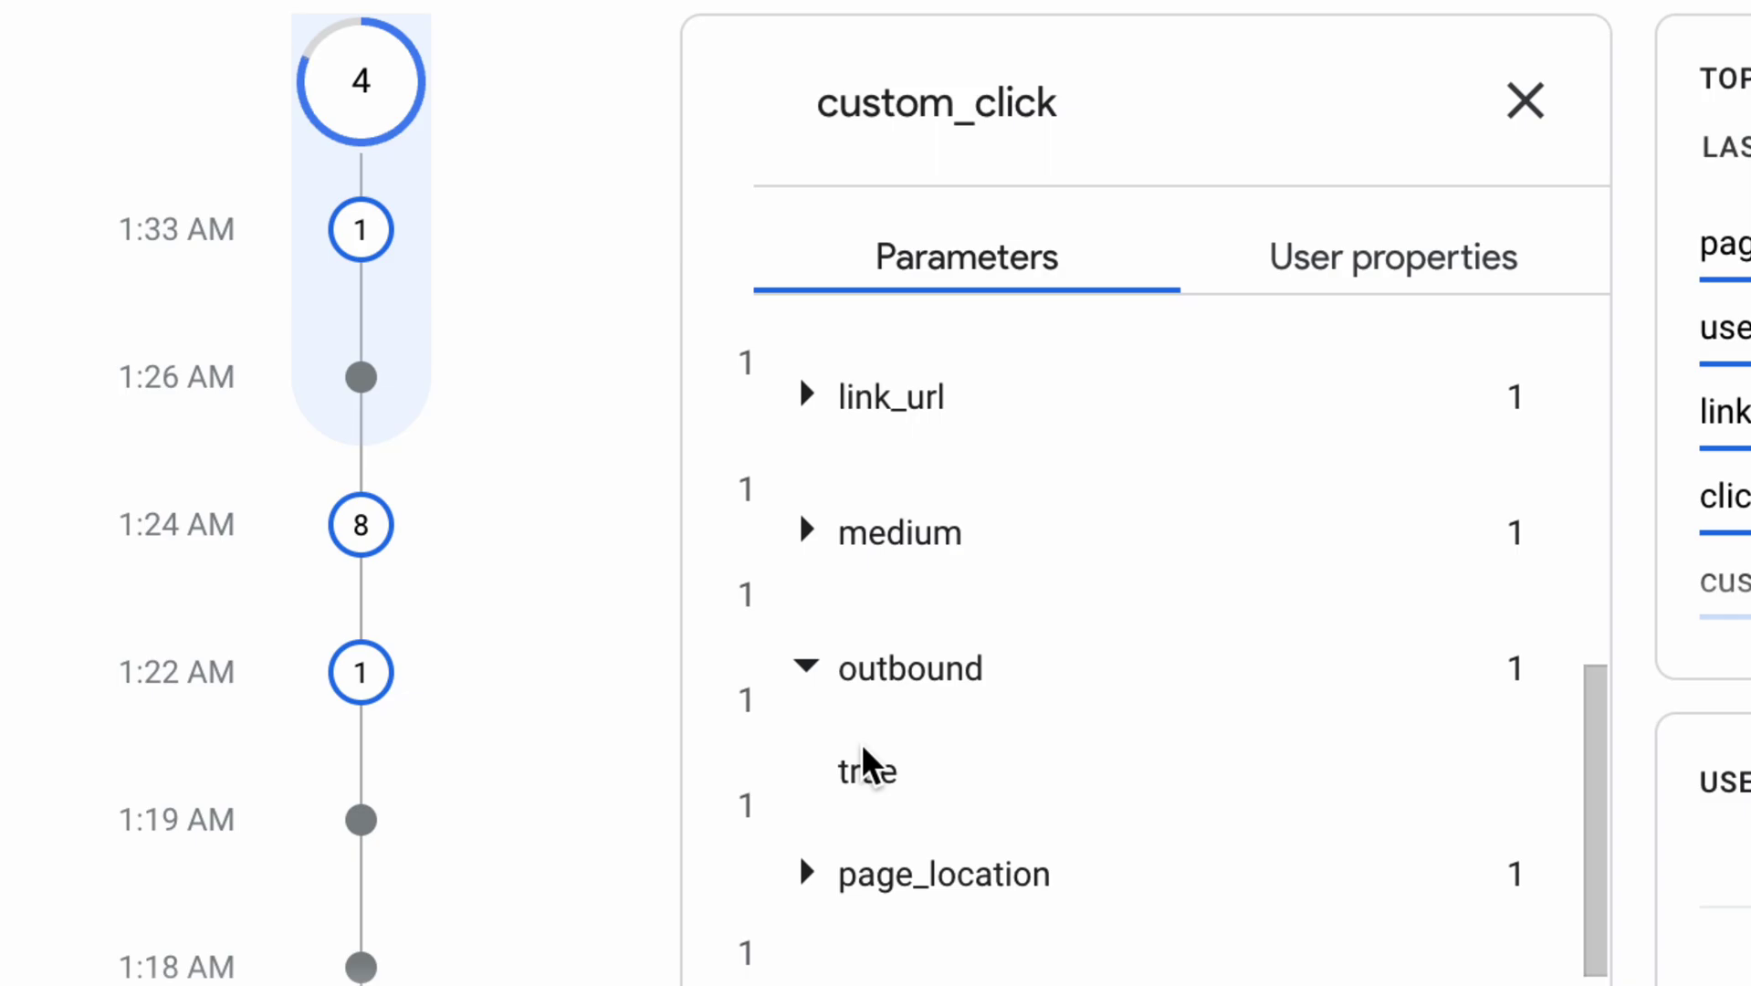
click(817, 874)
scroll(919, 779, down, 1)
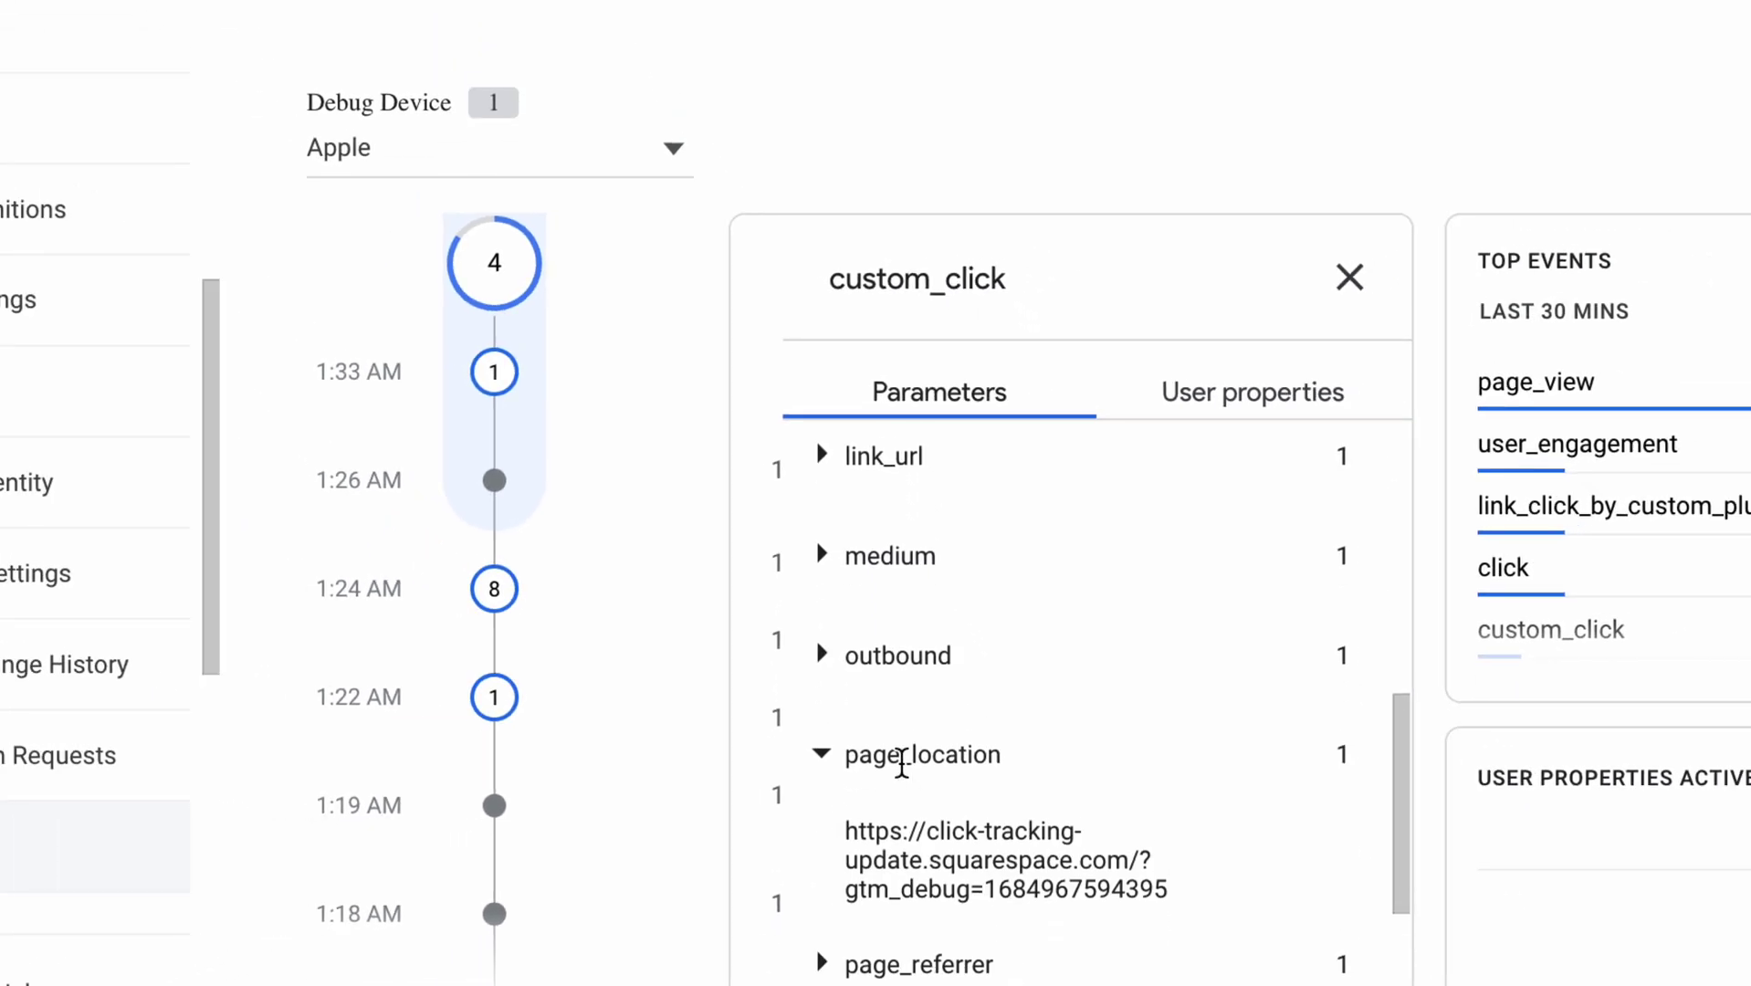
drag(844, 821, 1200, 899)
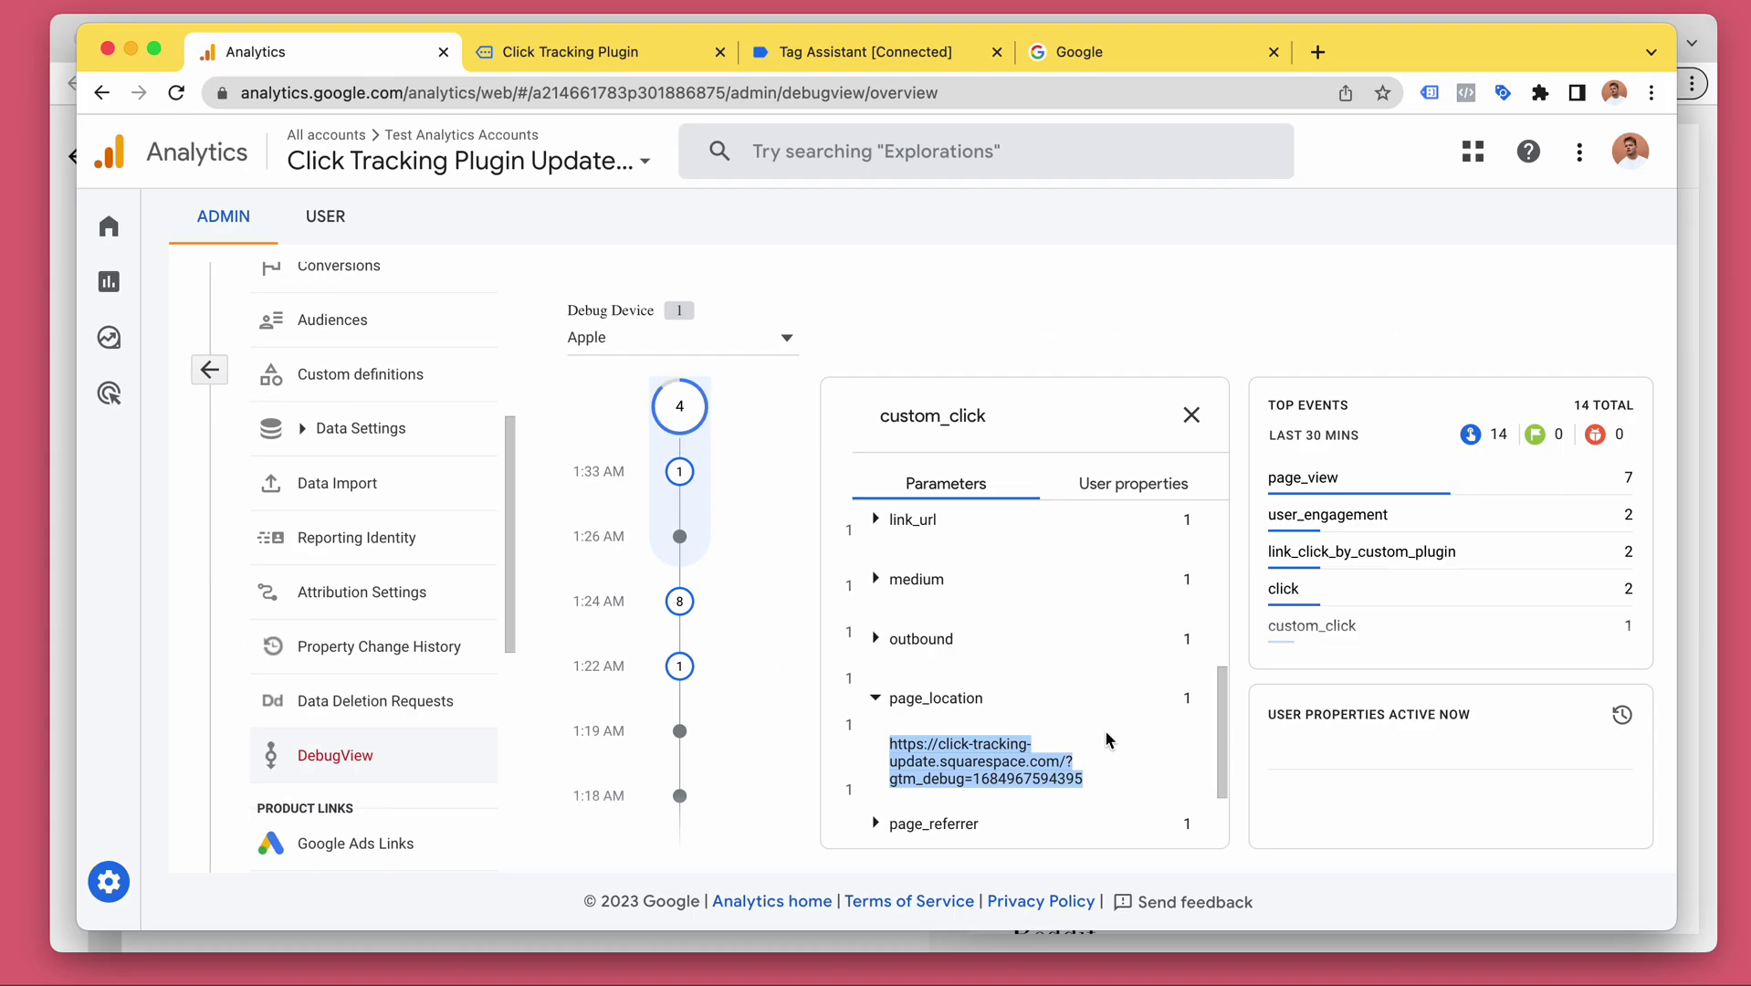
click(1191, 415)
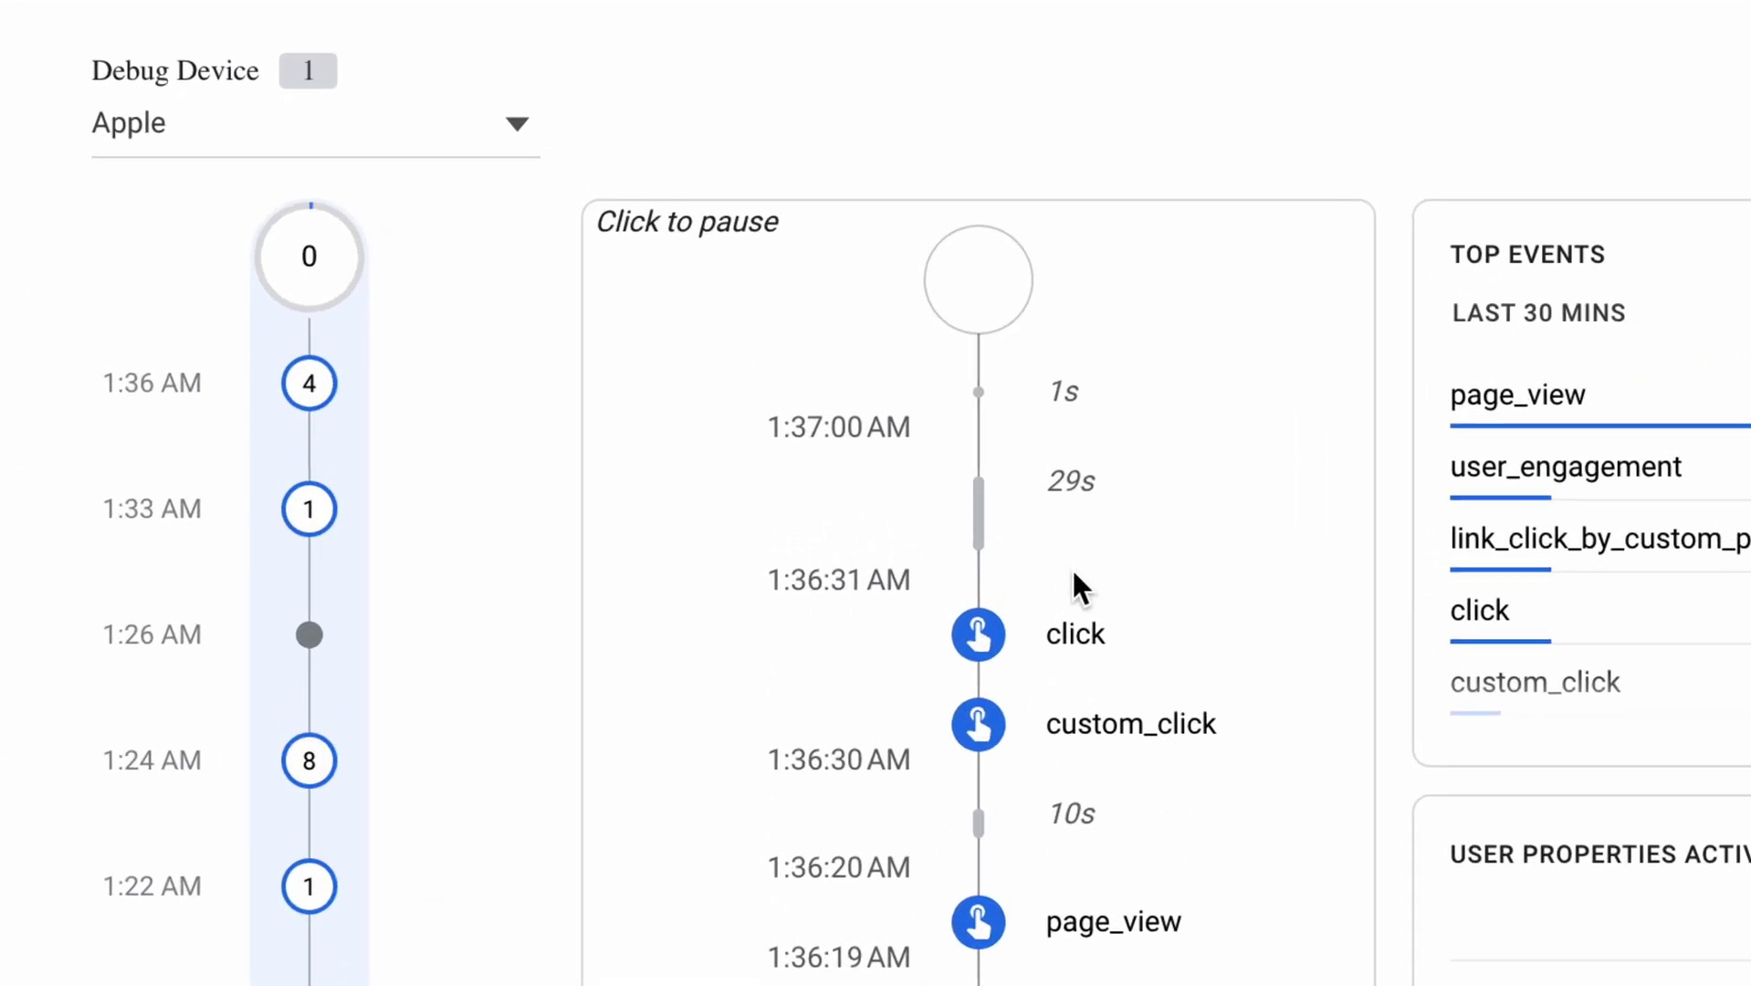
- Open the click event, check its link_url value, and close it
click(1078, 639)
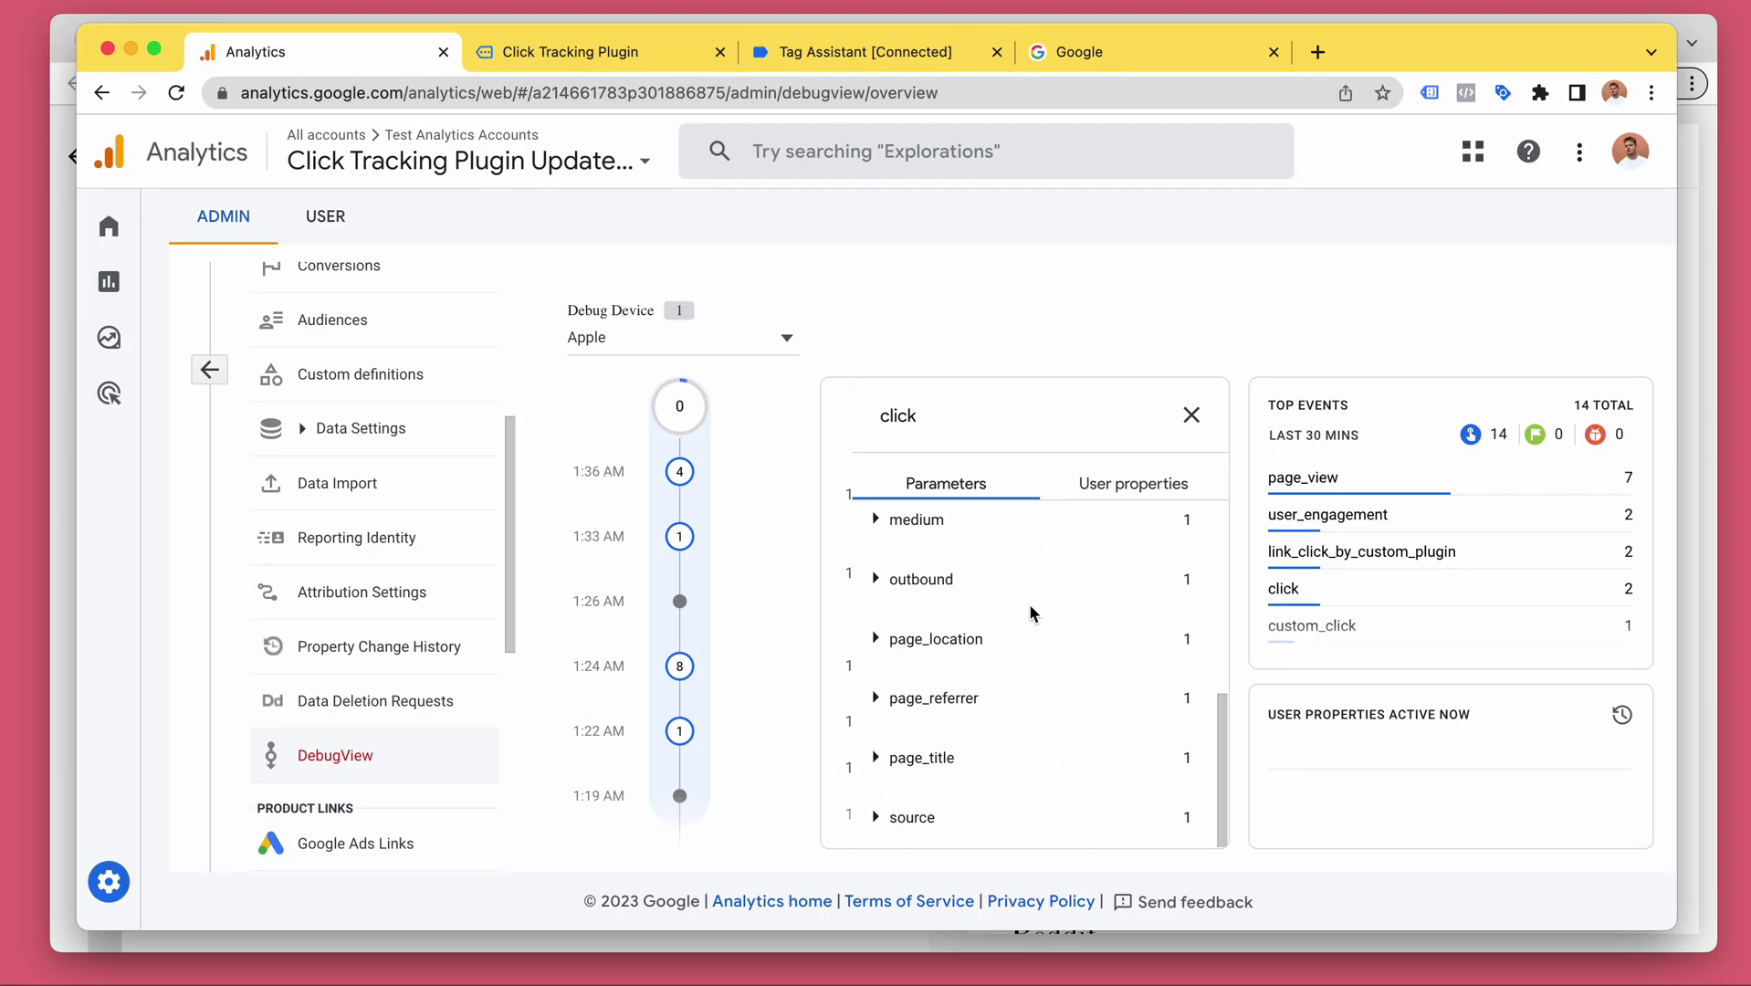
scroll(883, 581, up, 1)
scroll(882, 582, up, 1)
click(878, 564)
click(879, 564)
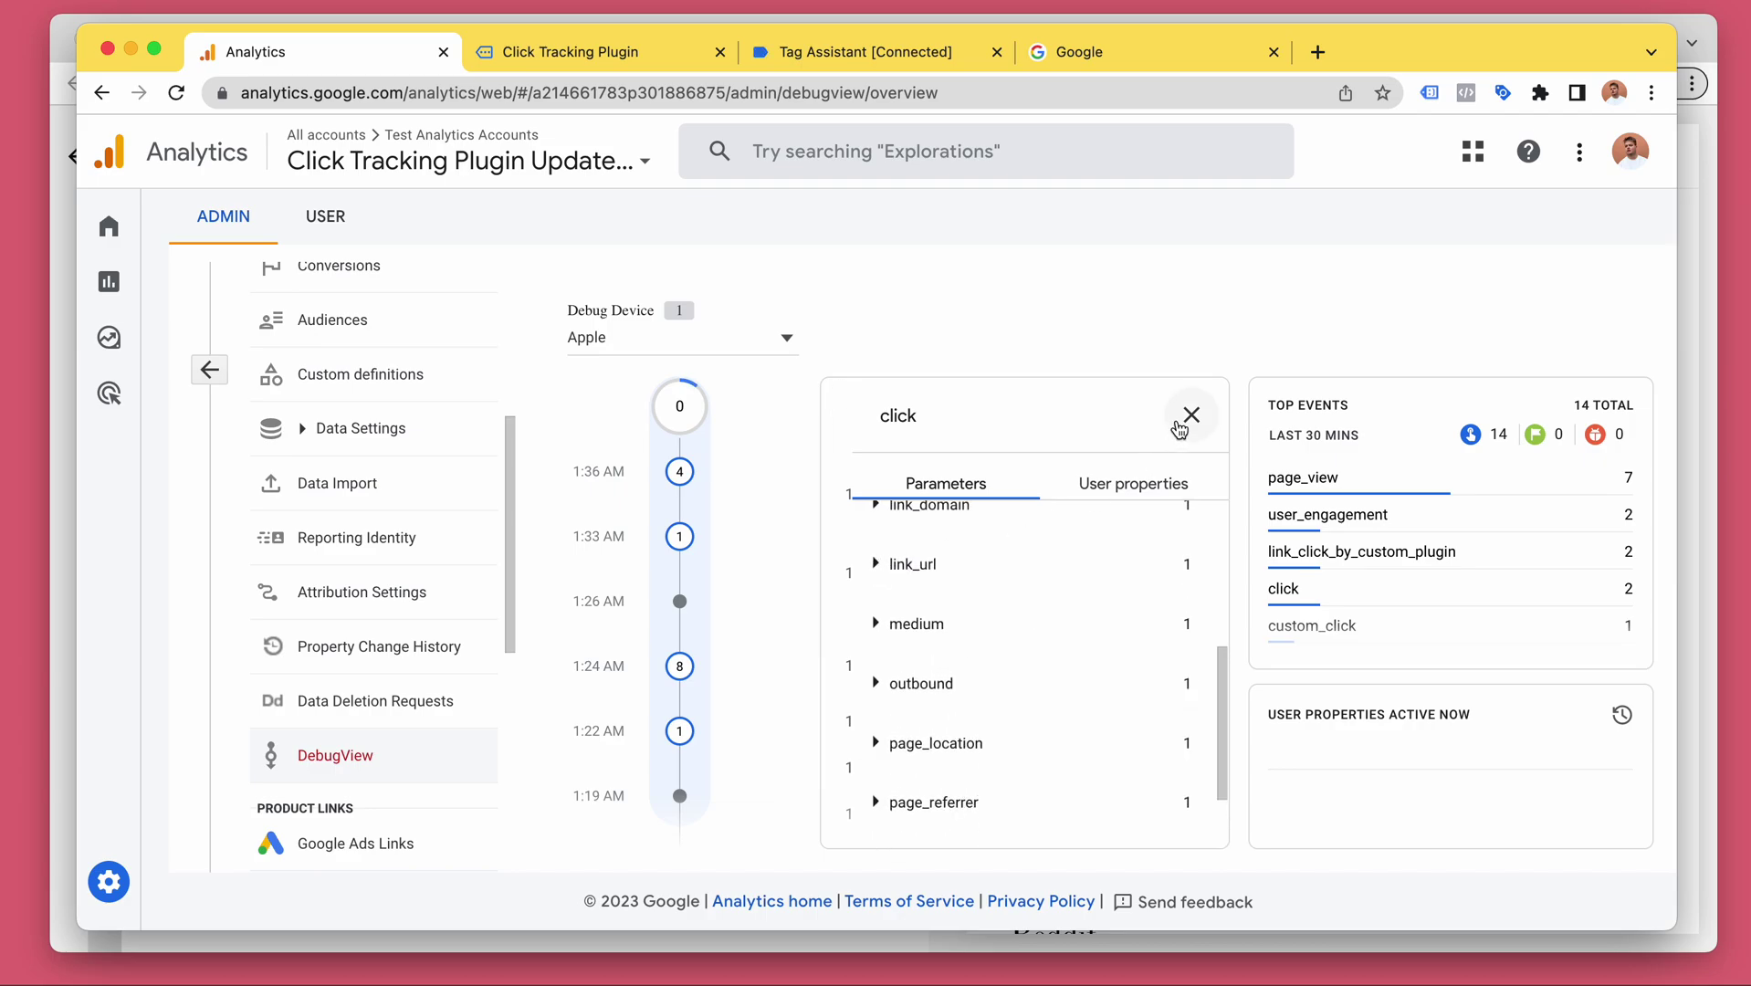
click(1190, 416)
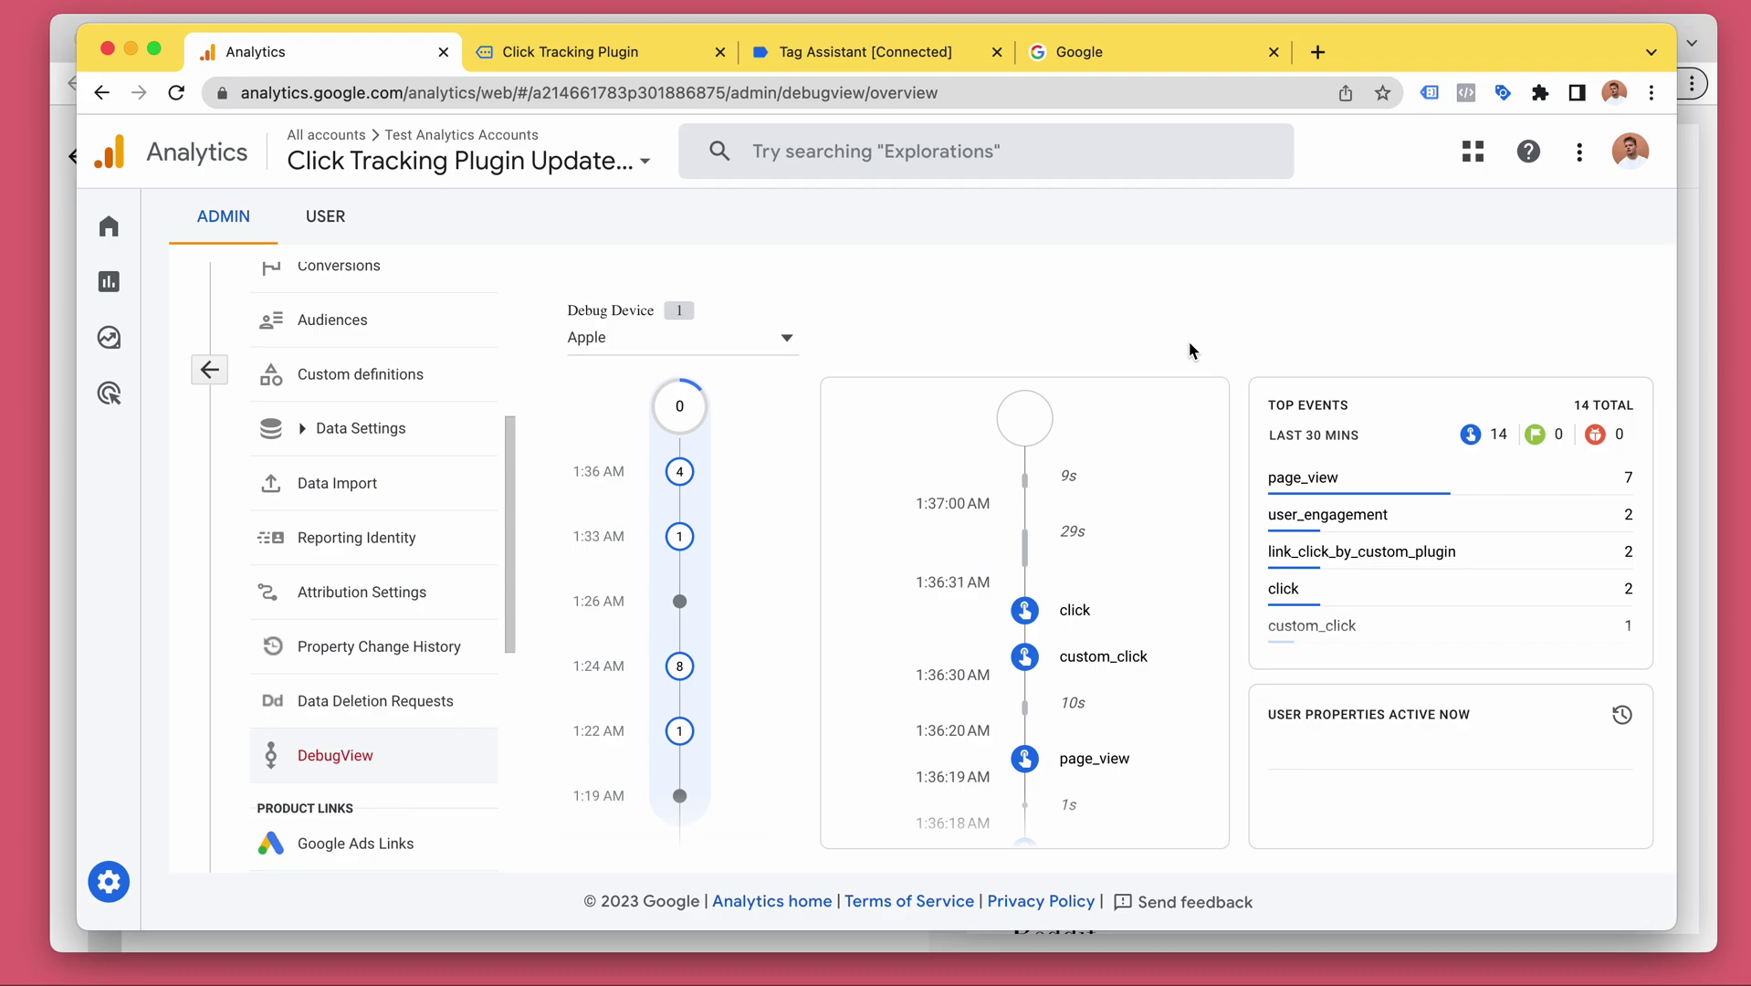
- Return to the Click Tracking Plugin page and follow the Internal: about link
key(super+grave)
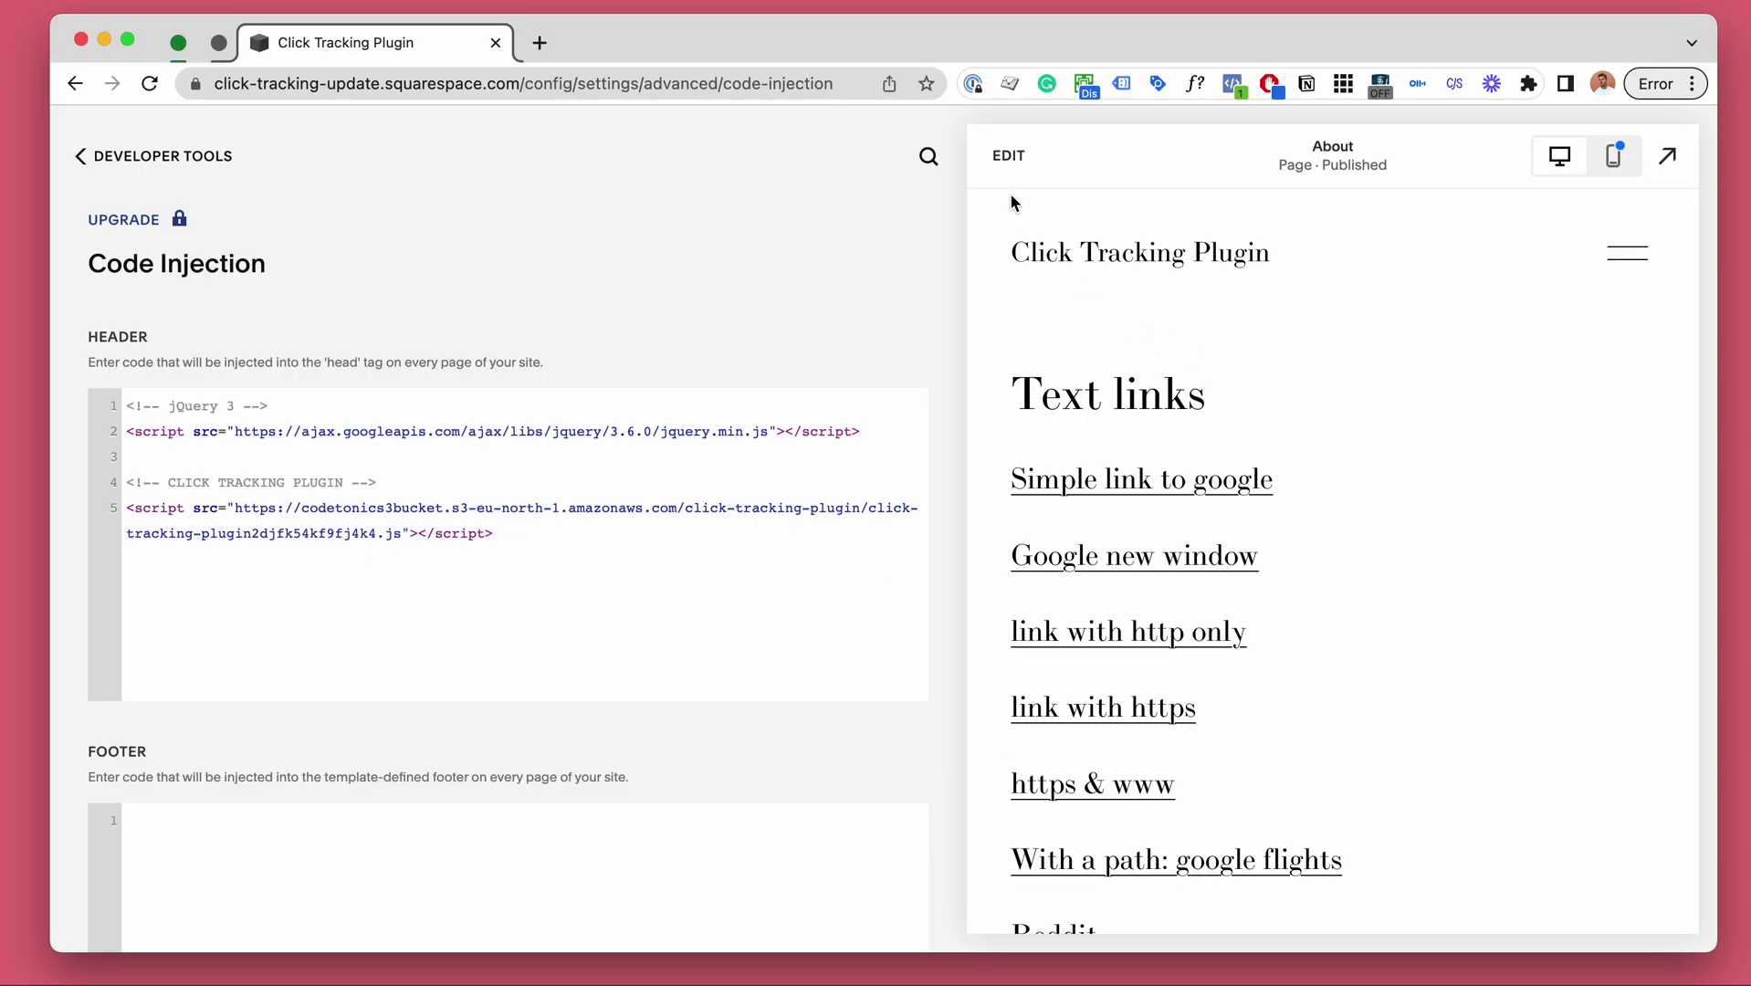
key(super+grave)
click(698, 55)
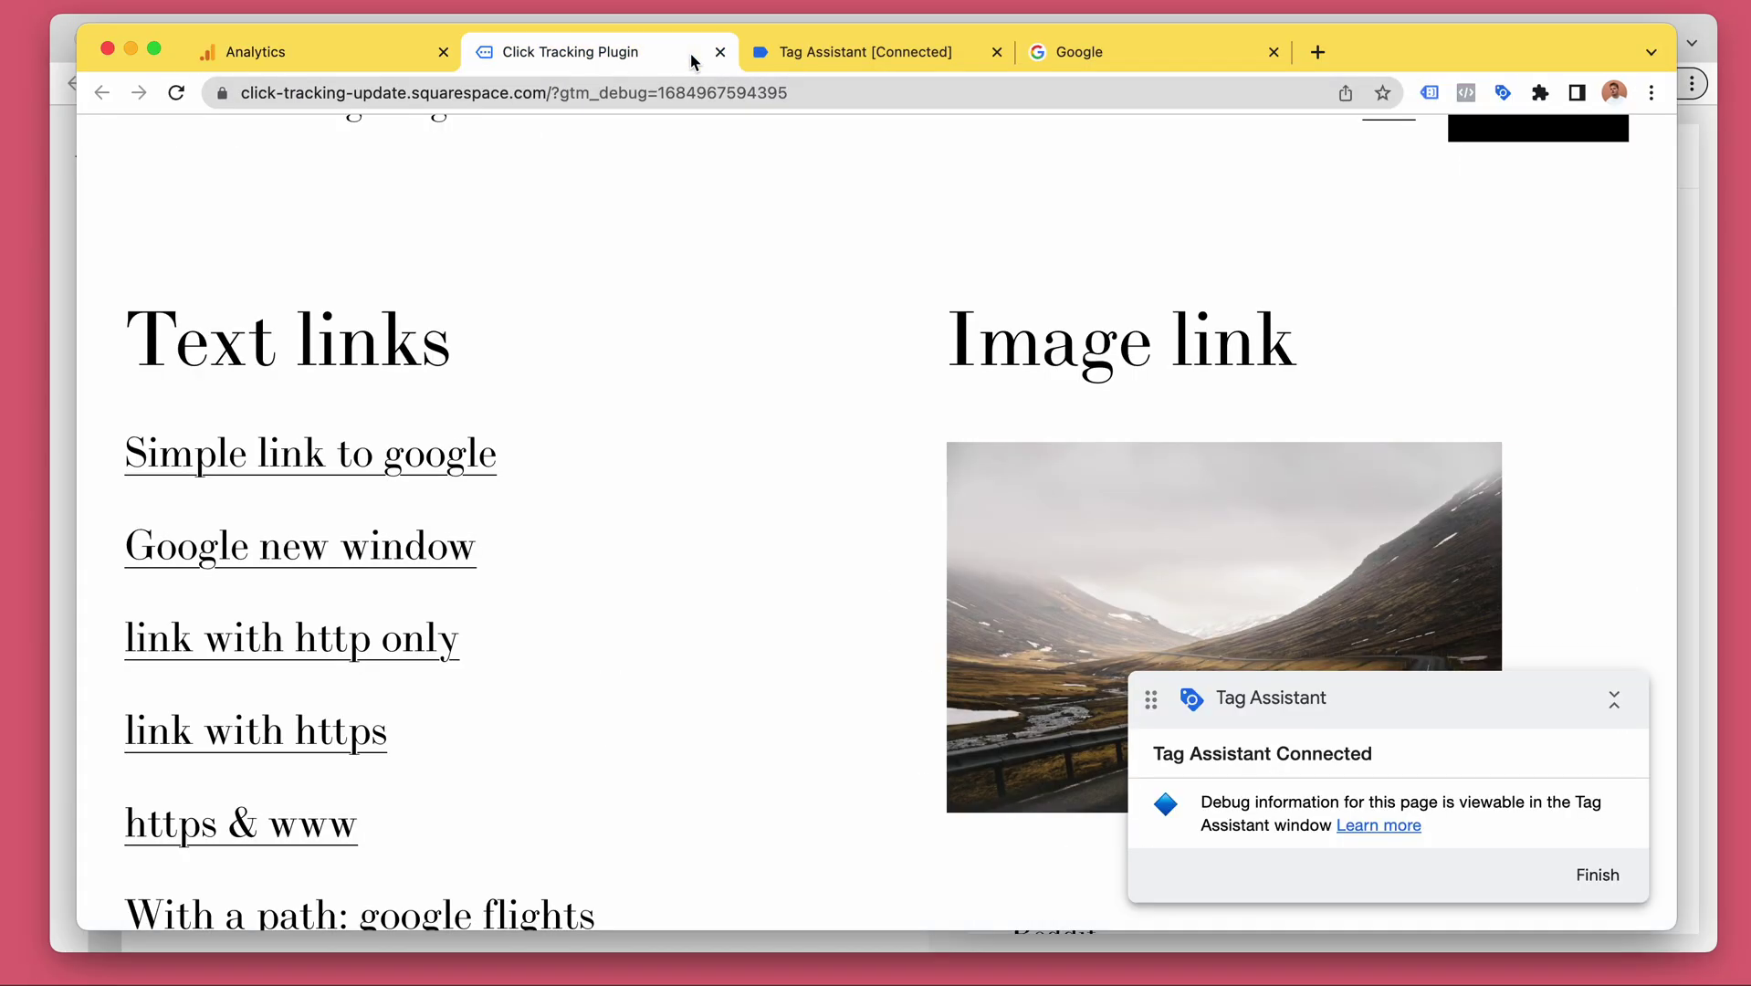
scroll(439, 425, down, 6)
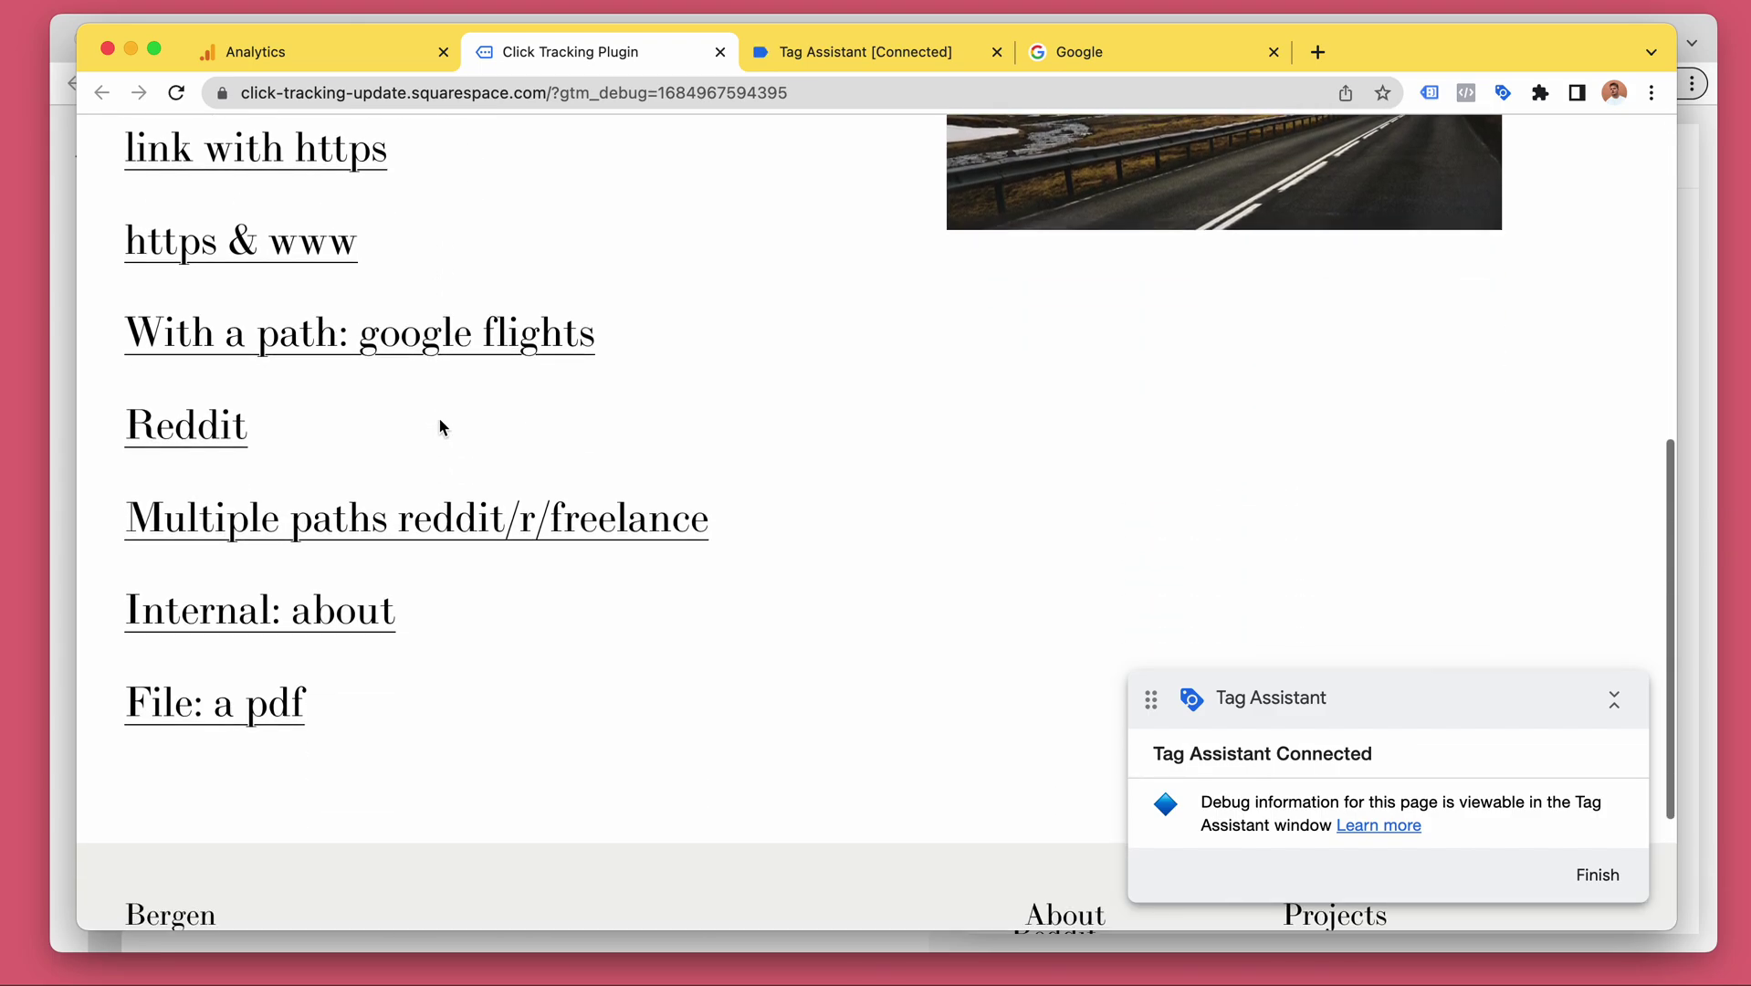
click(180, 630)
- Follow the footer's Work, Who We Are and Contact Us links
scroll(436, 416, down, 6)
click(1190, 698)
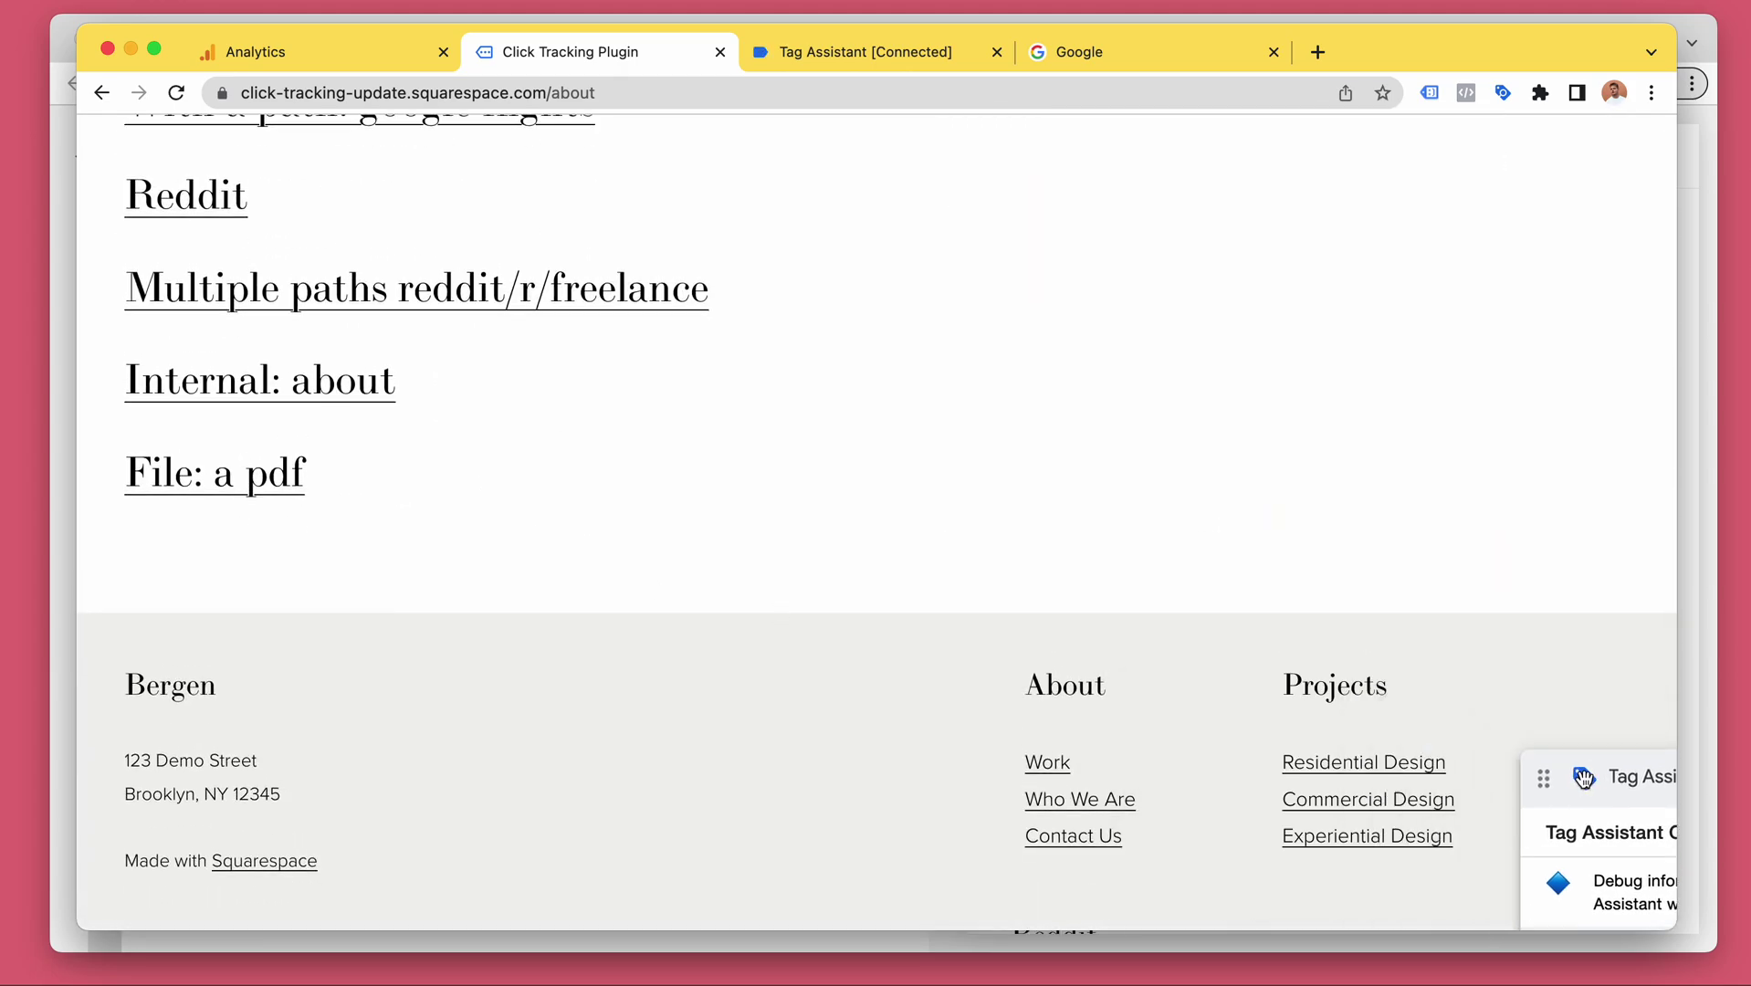
click(1057, 765)
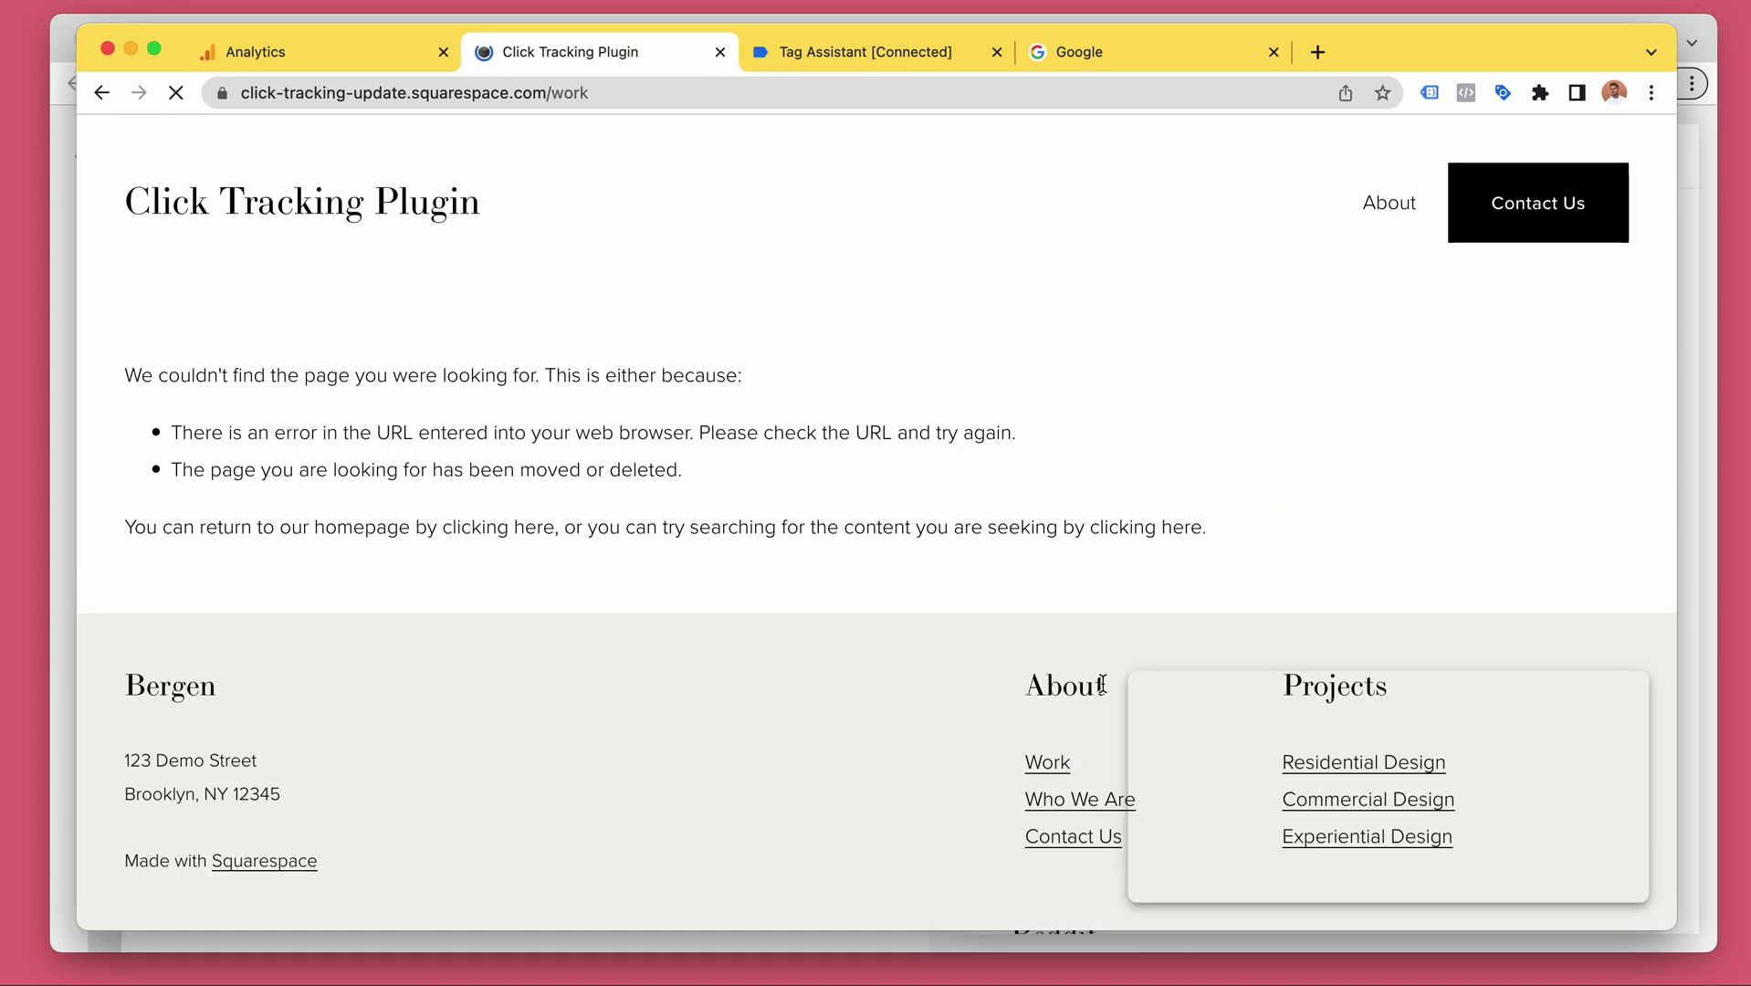
click(1074, 799)
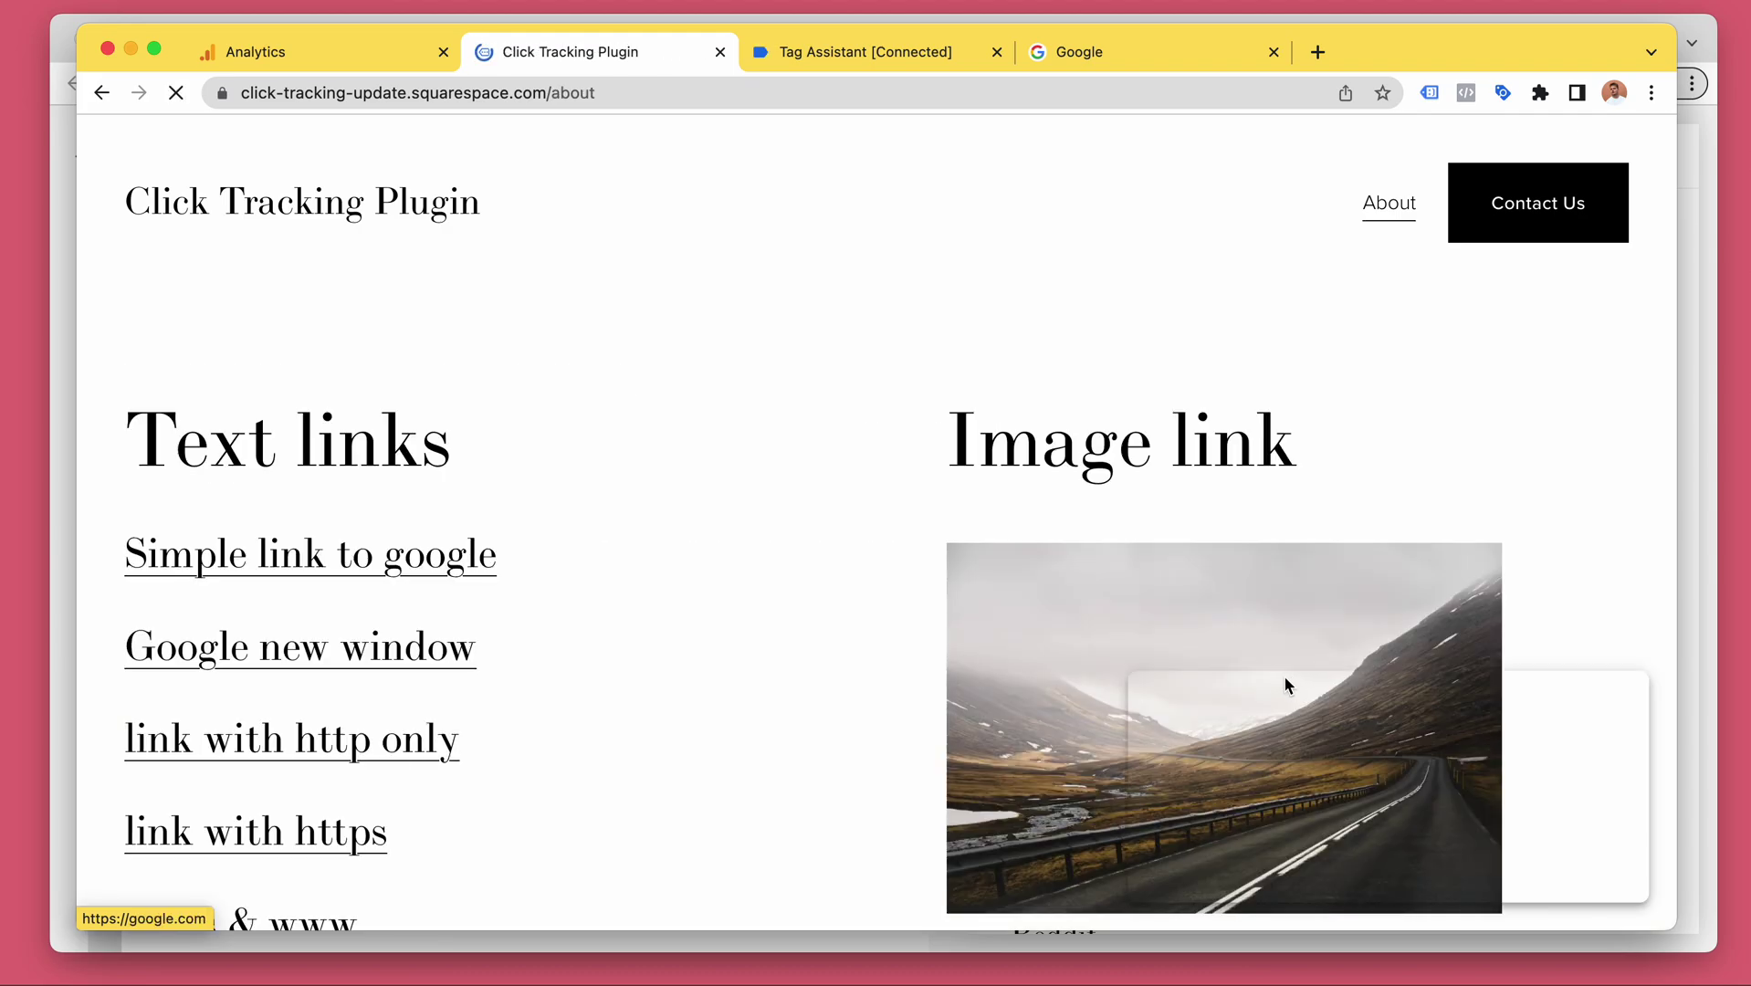
scroll(1199, 654, down, 10)
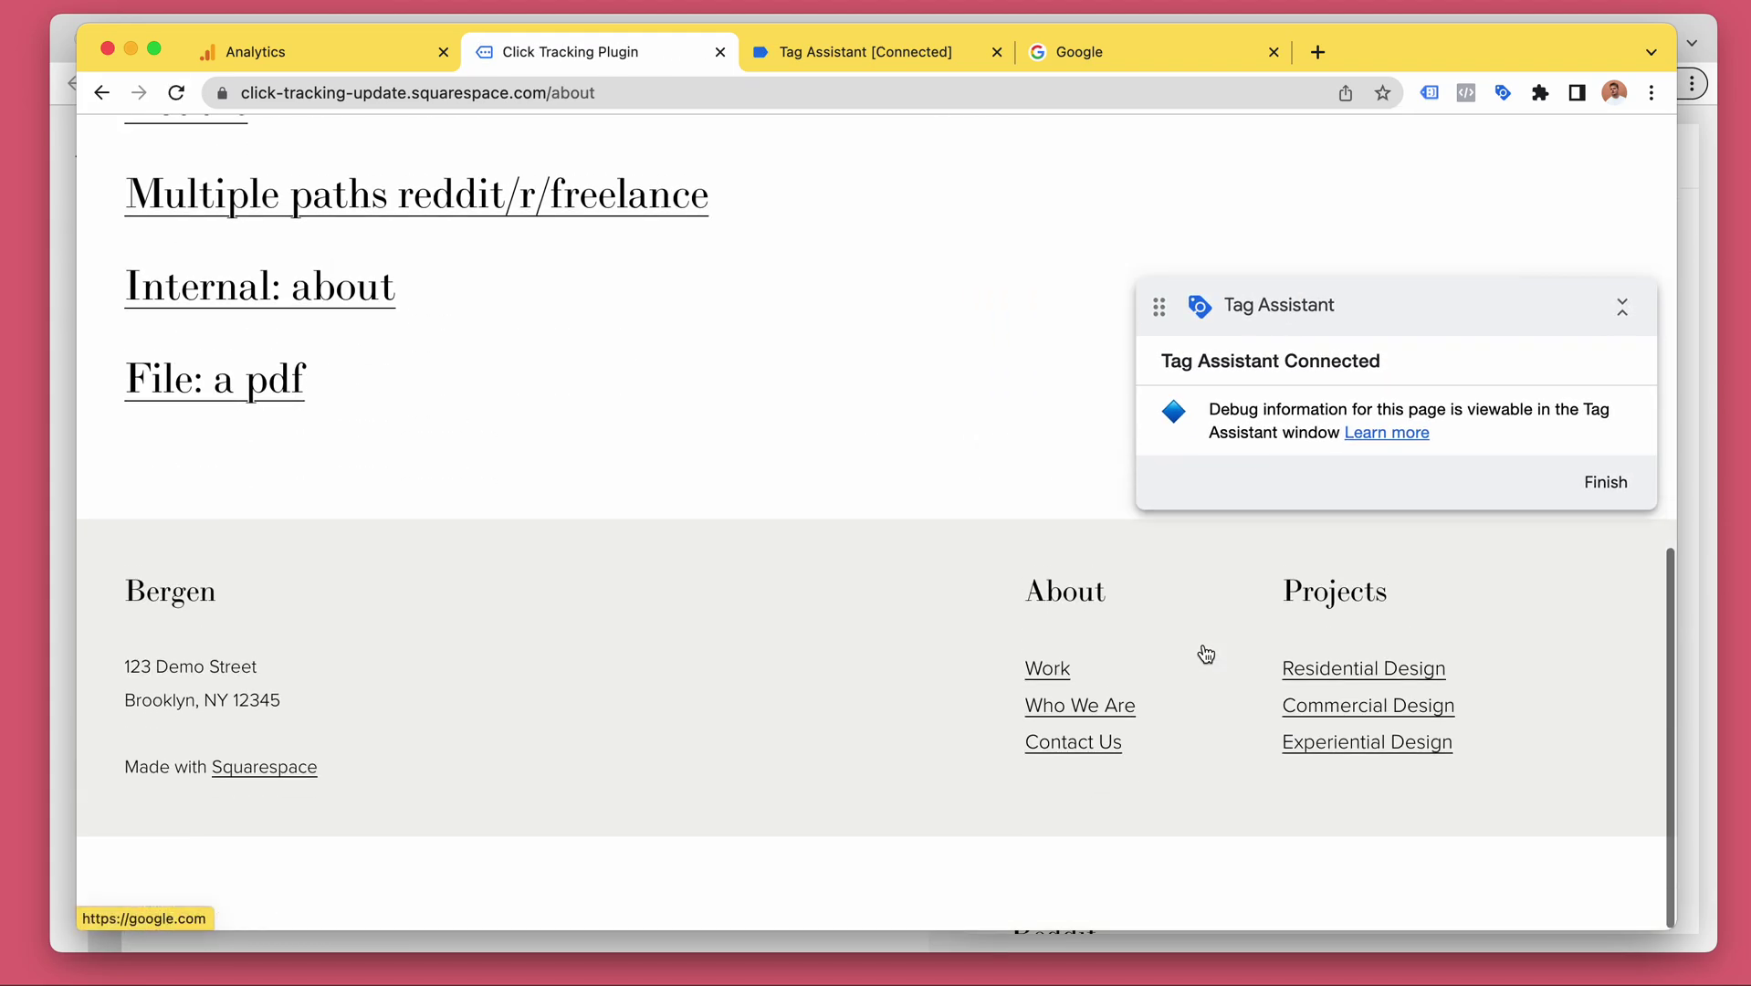
click(1110, 837)
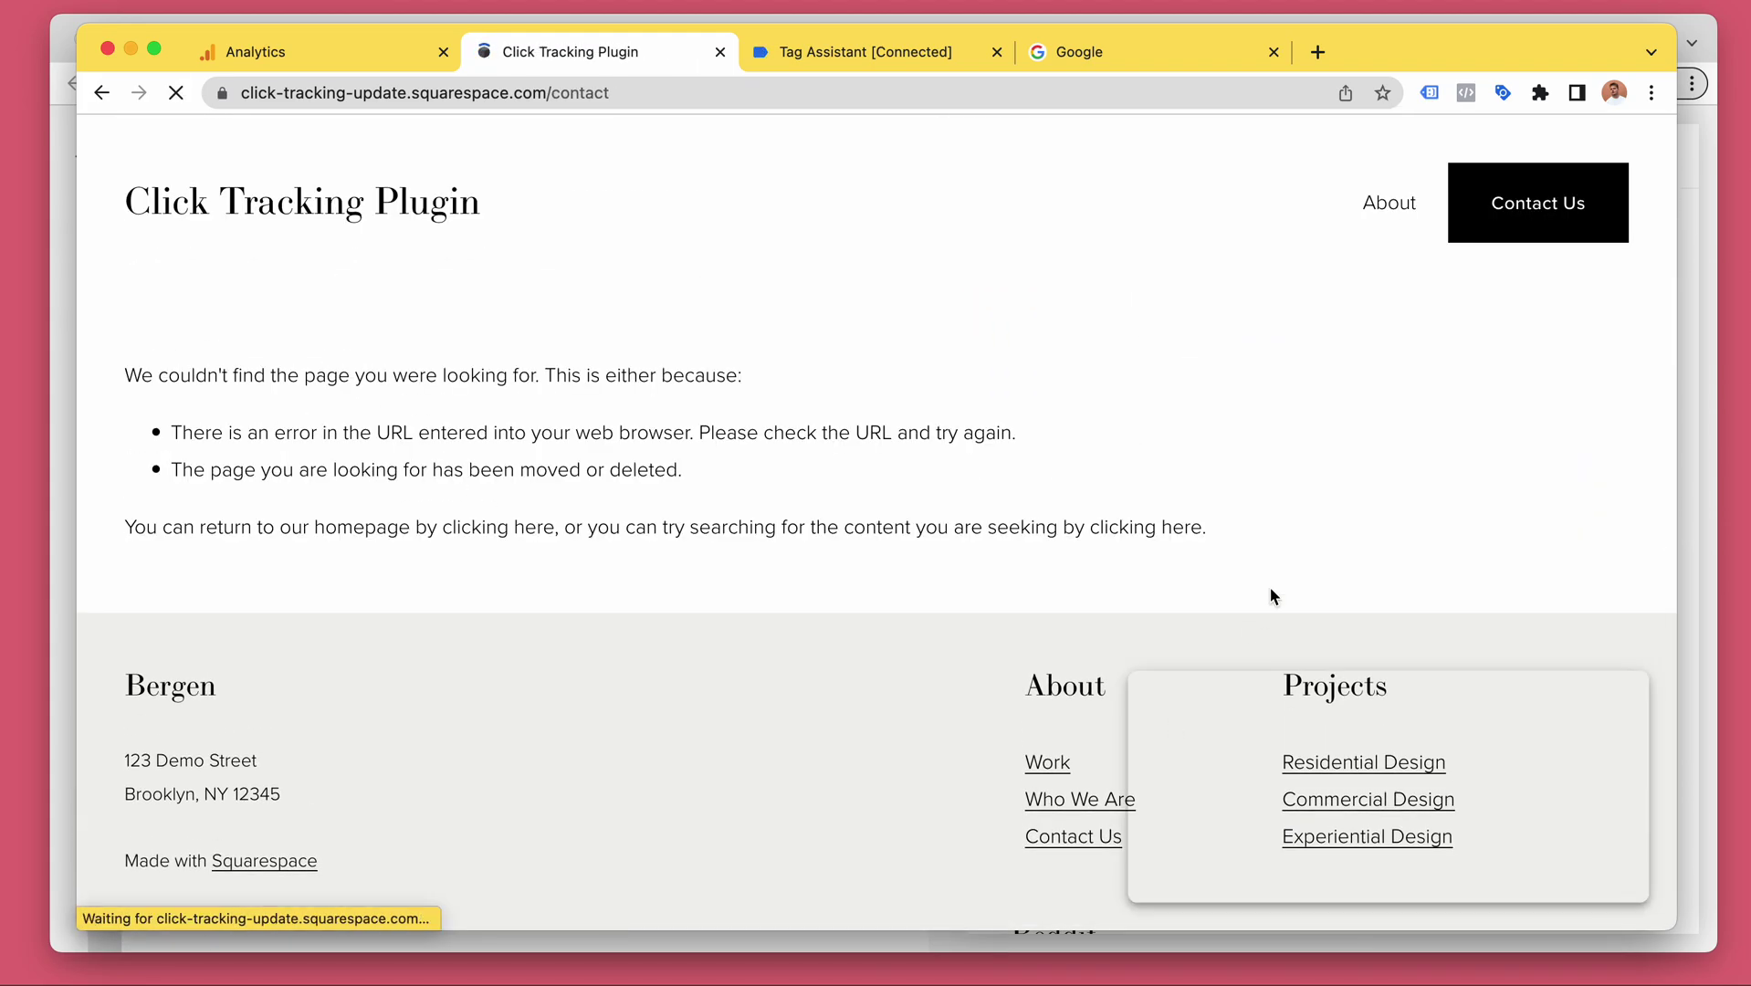
- Follow the Residential and Experiential Design footer links, then go back to the homepage
drag(1375, 705, 1376, 358)
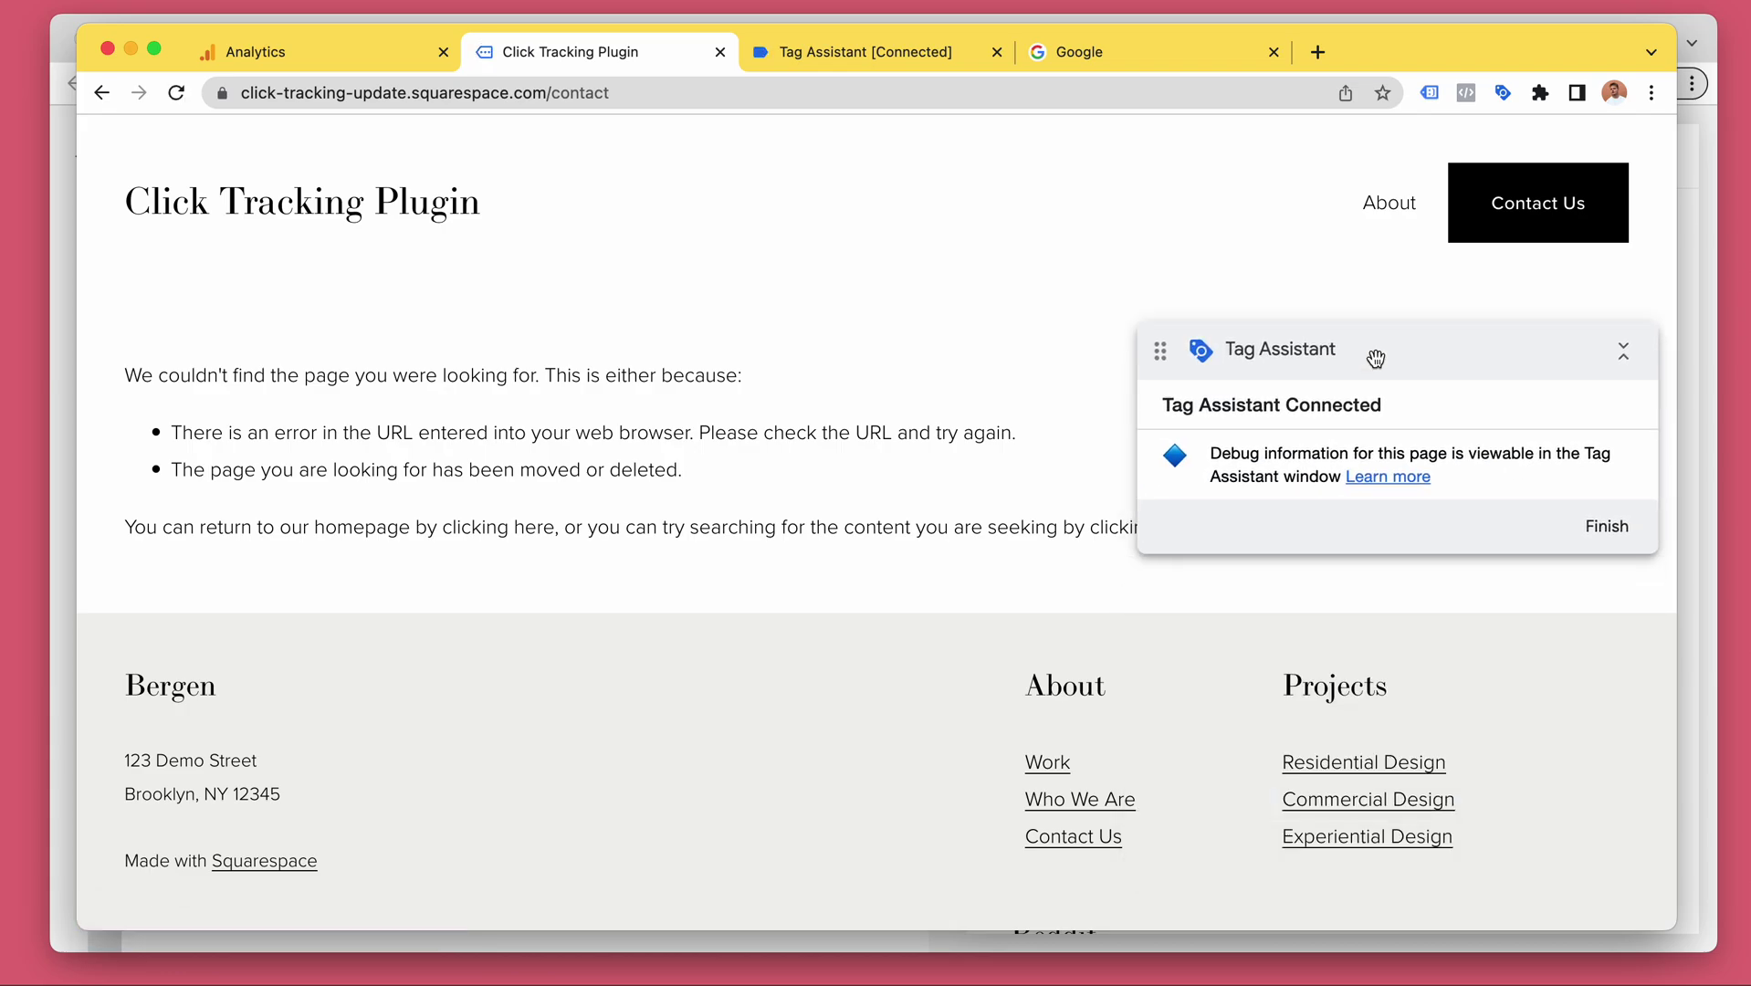
click(1374, 774)
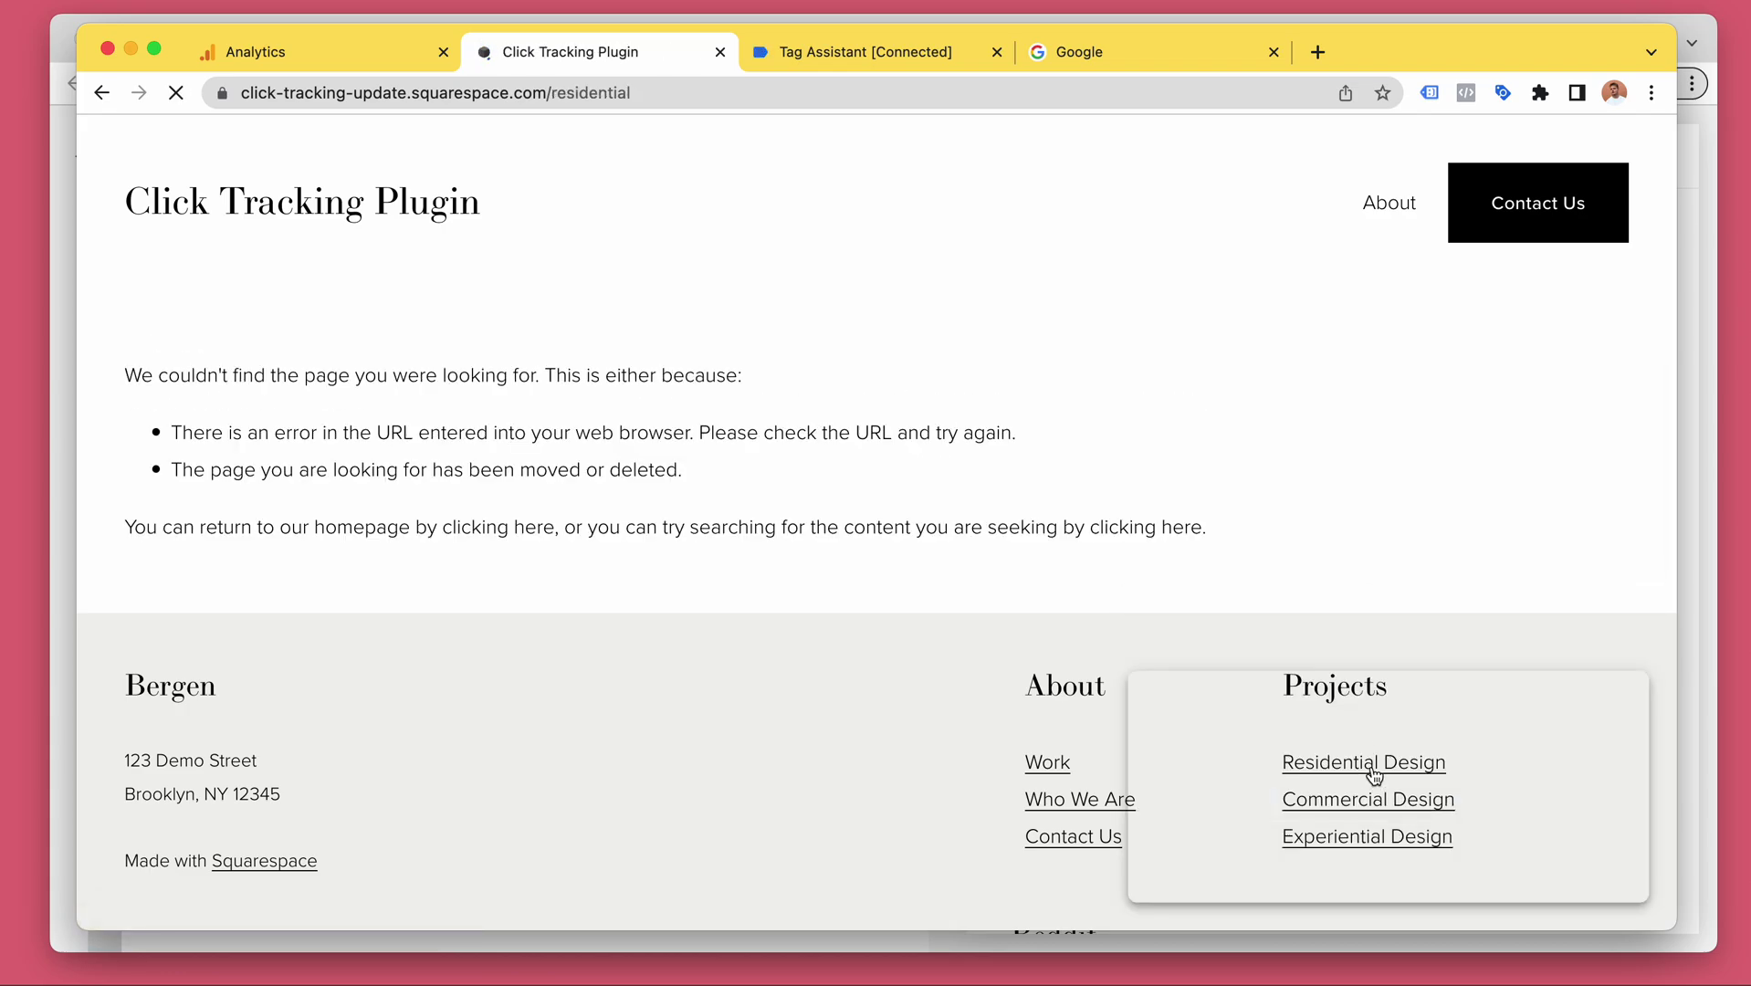
drag(1333, 708, 1435, 488)
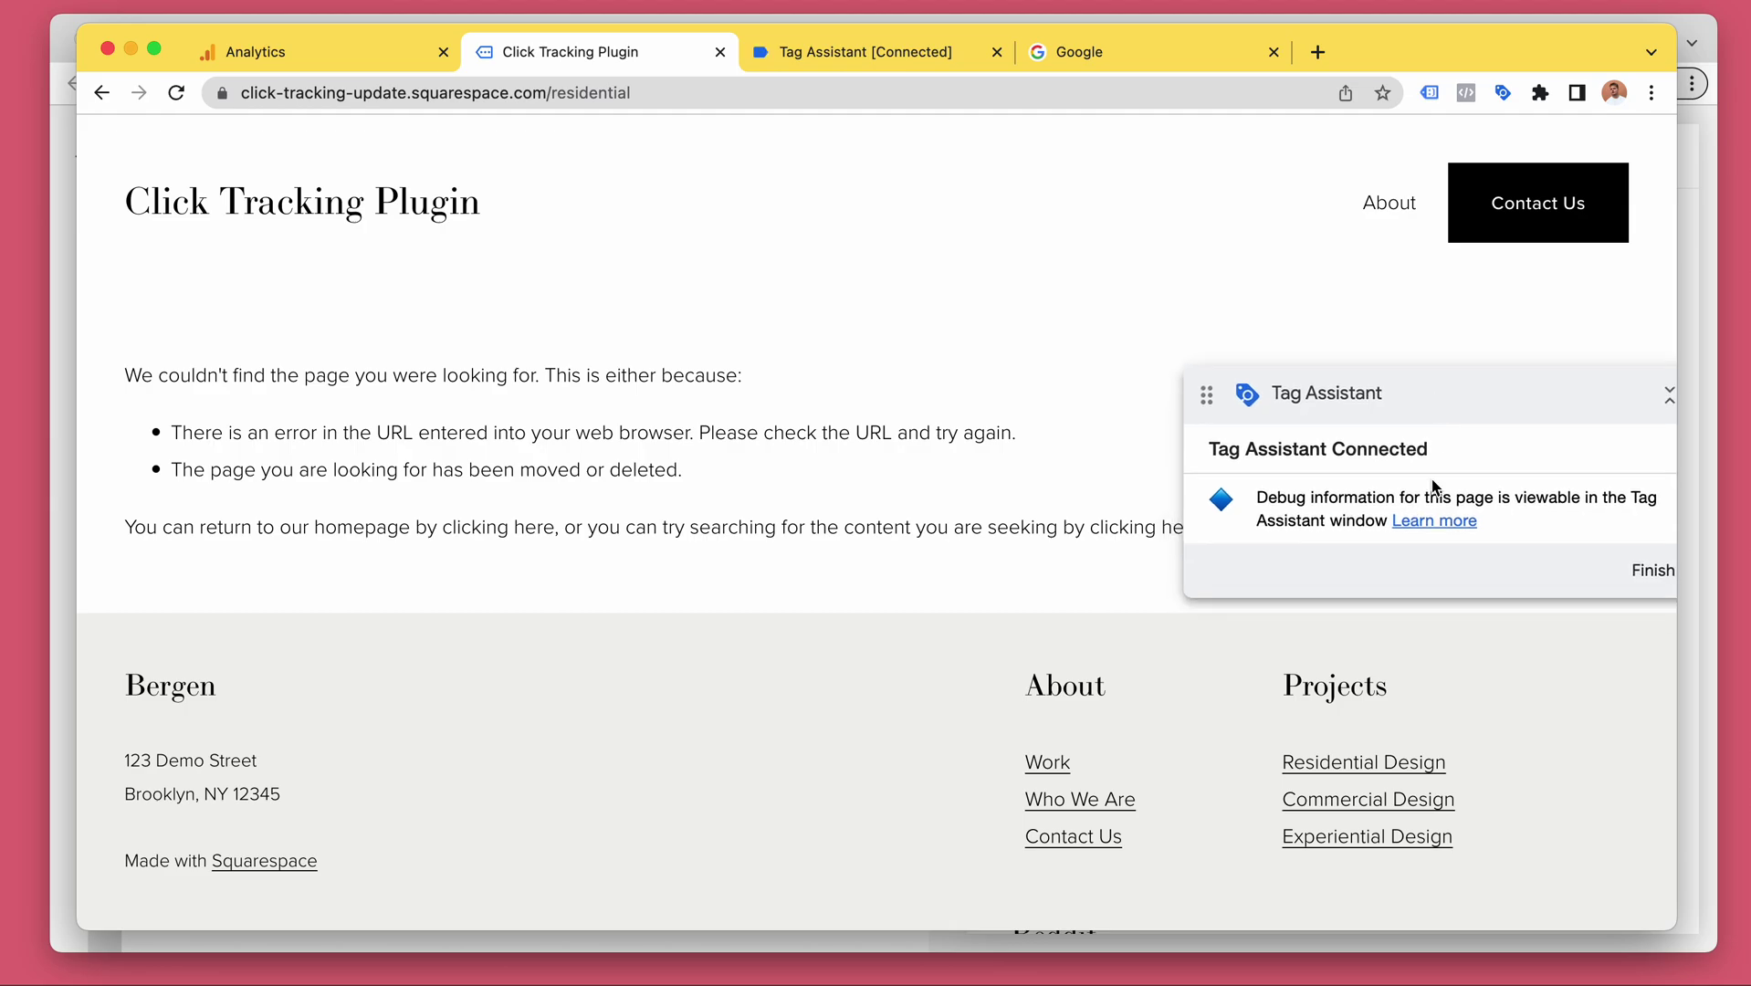
click(1411, 837)
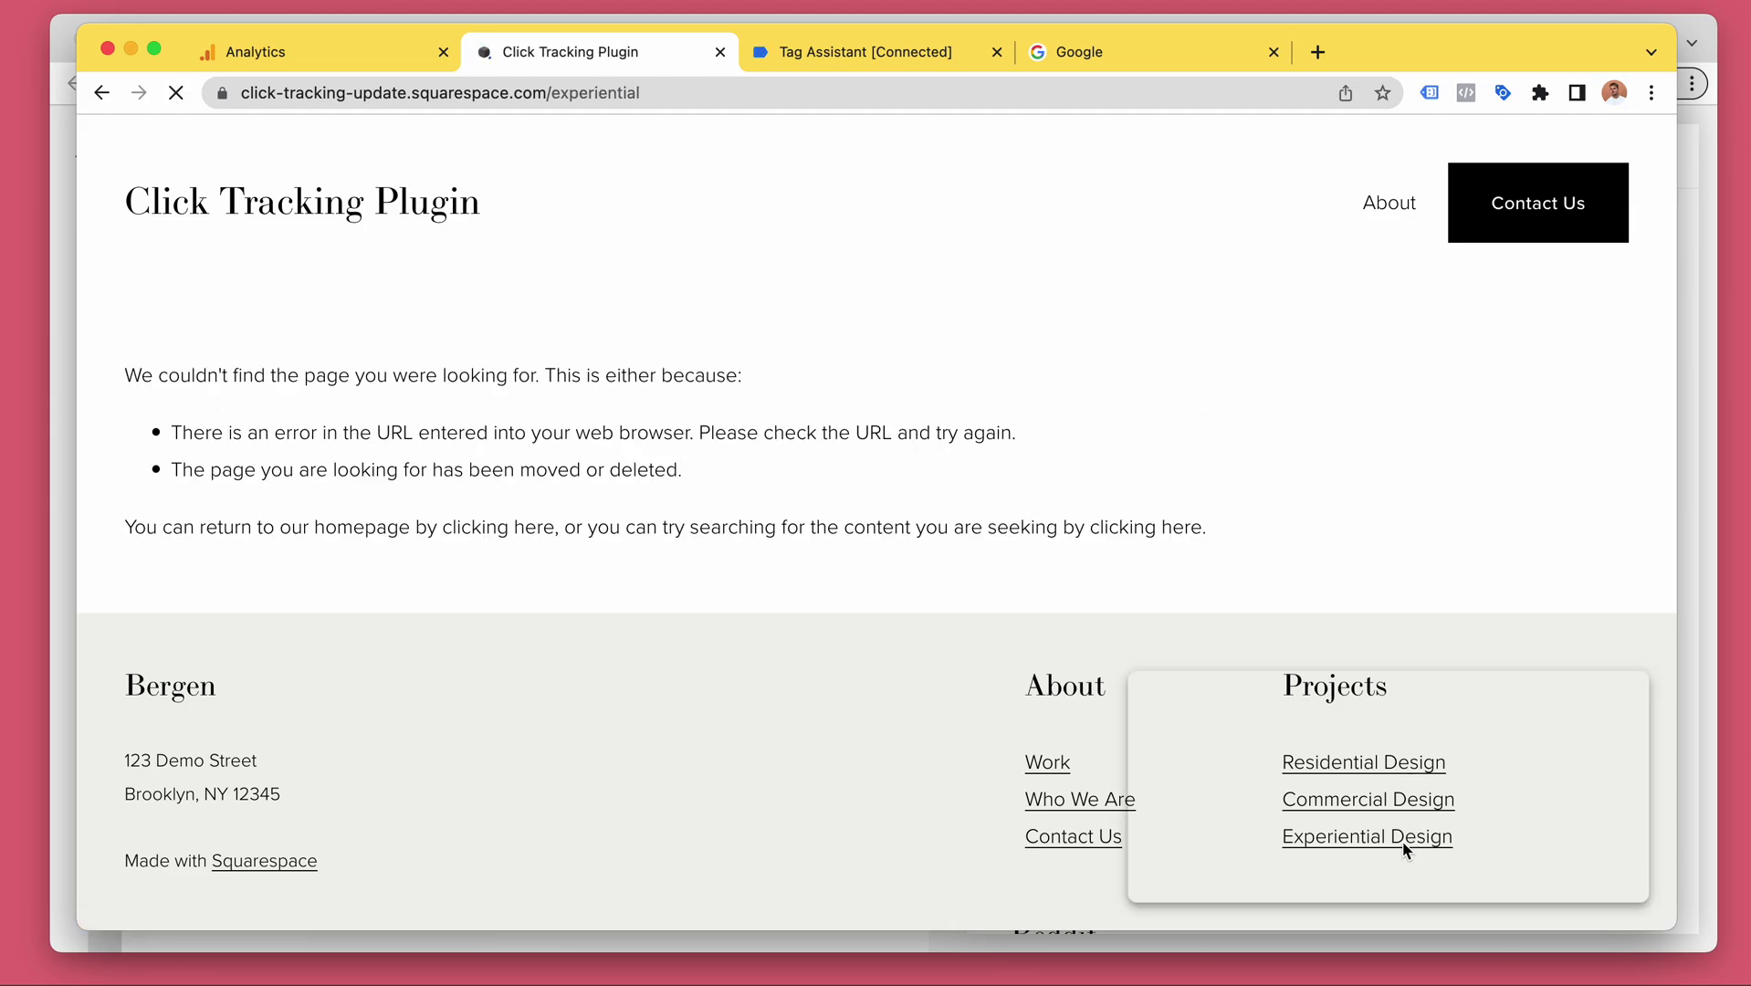
drag(1442, 711, 1498, 446)
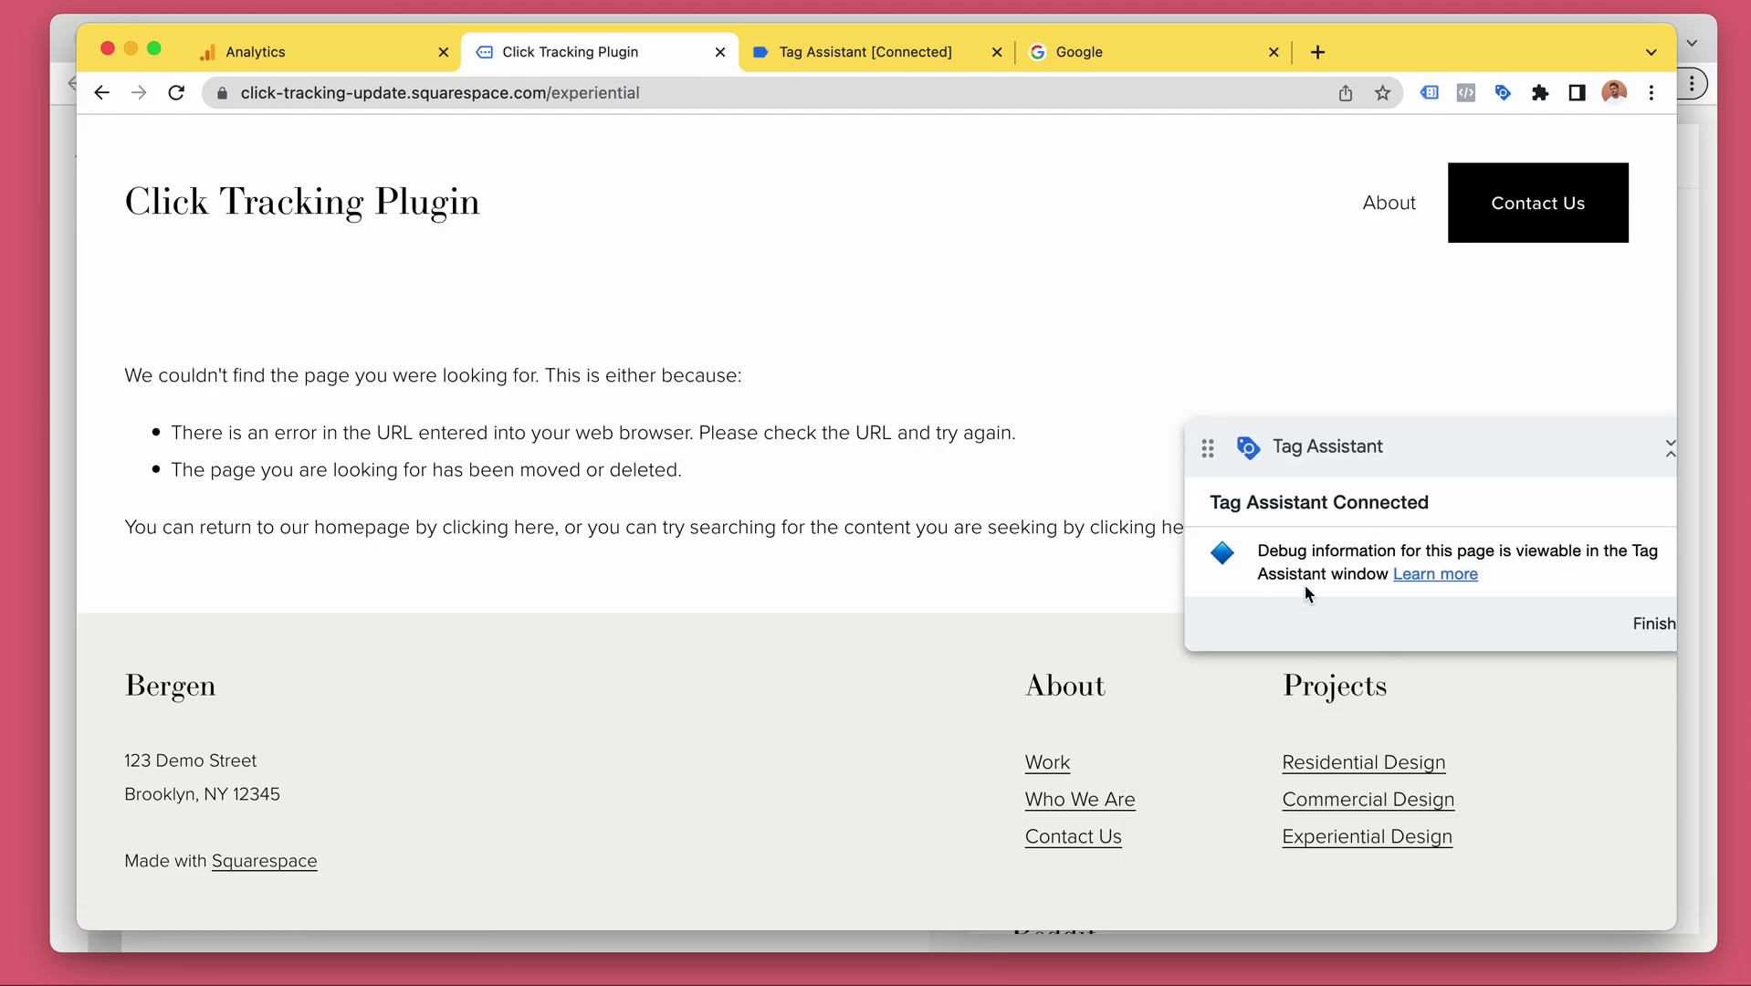
click(433, 203)
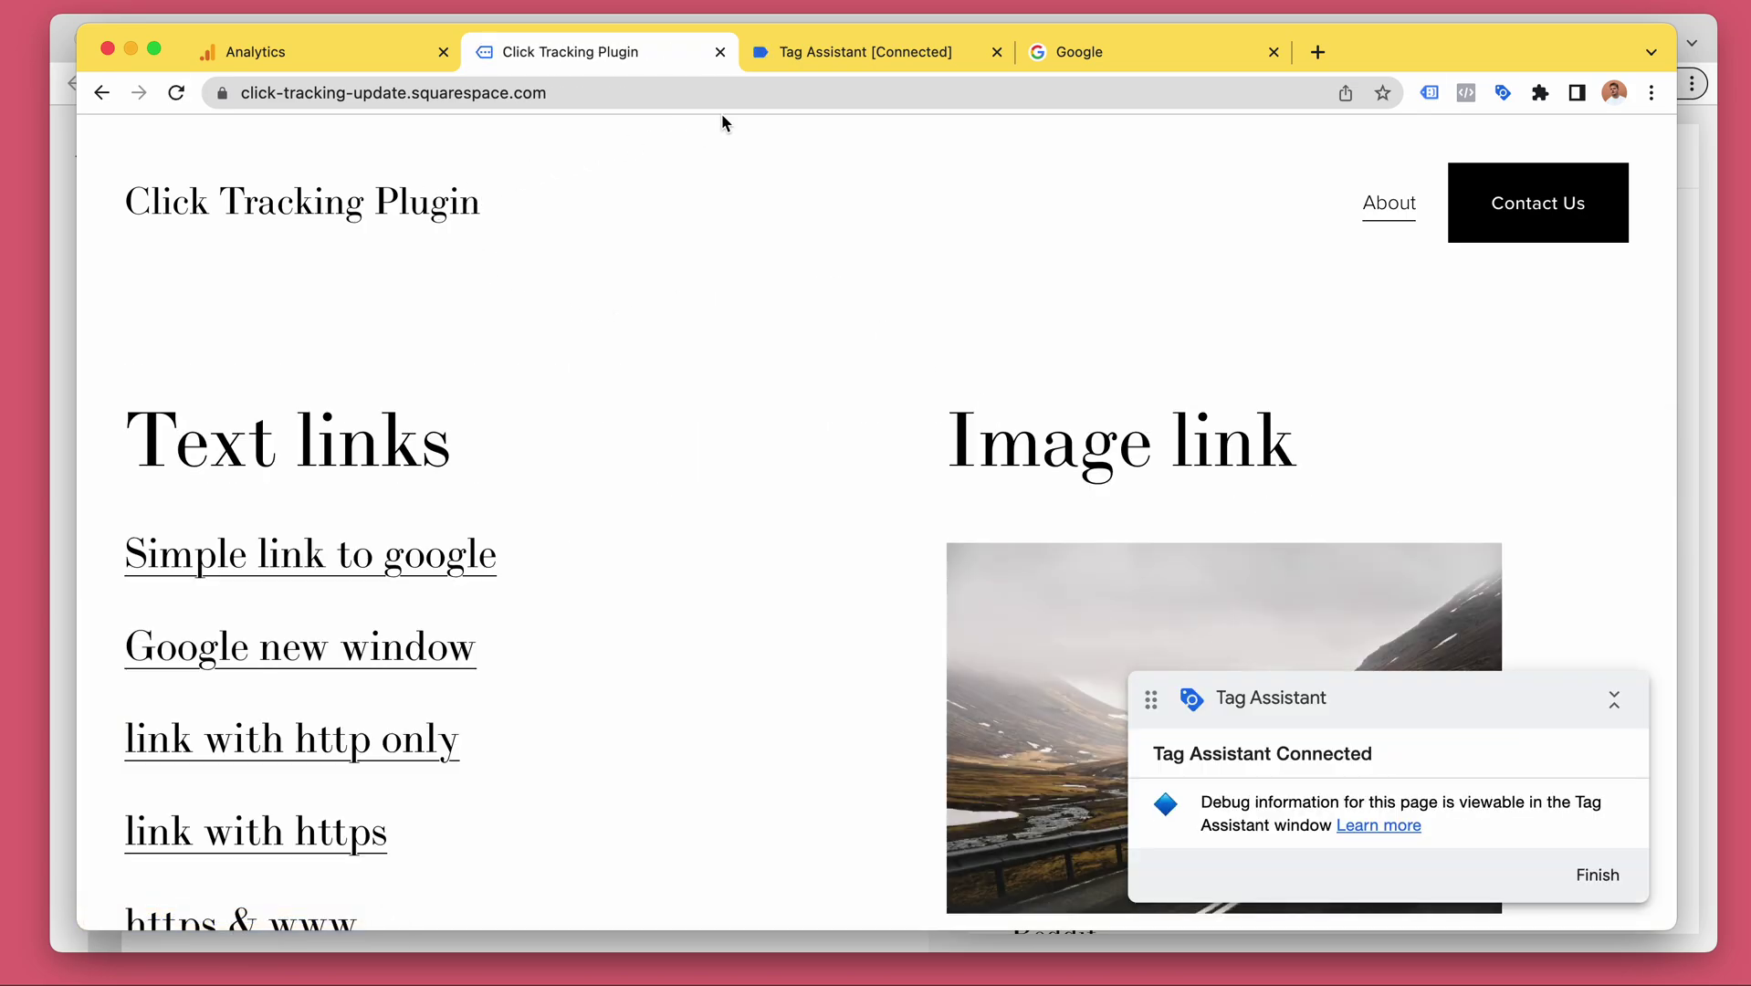
- Close the Google page and bring the Analytics DebugView back in front
click(1273, 52)
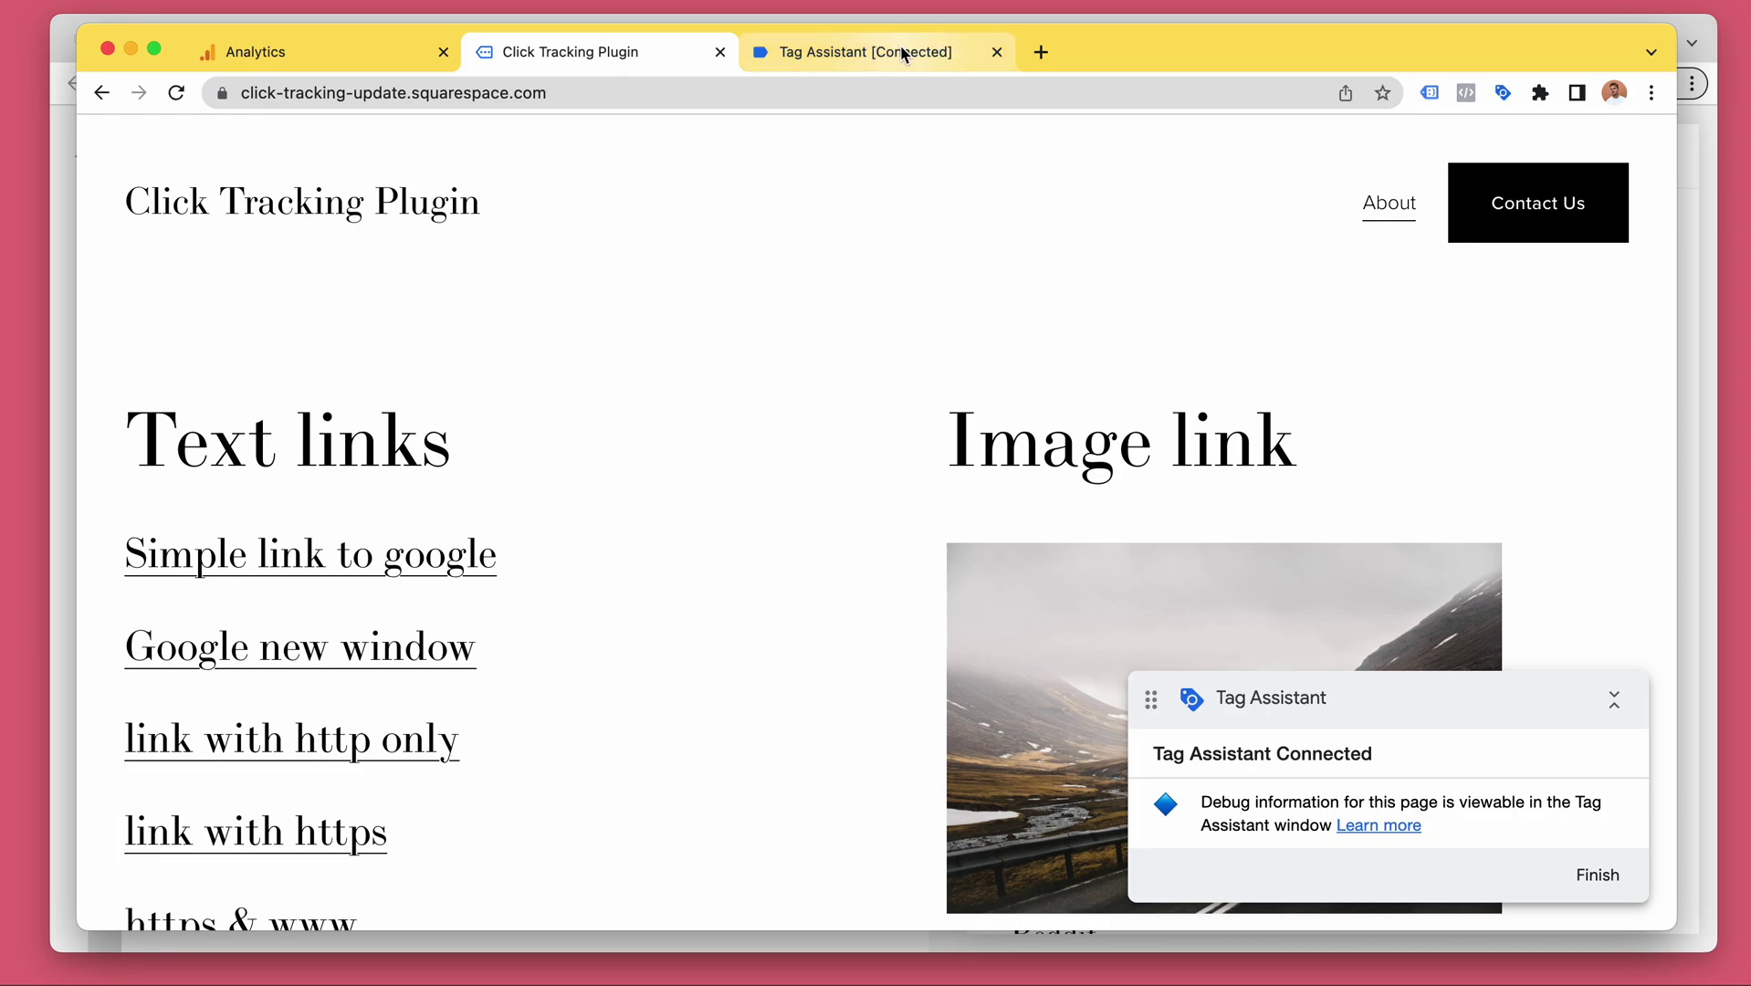
click(900, 52)
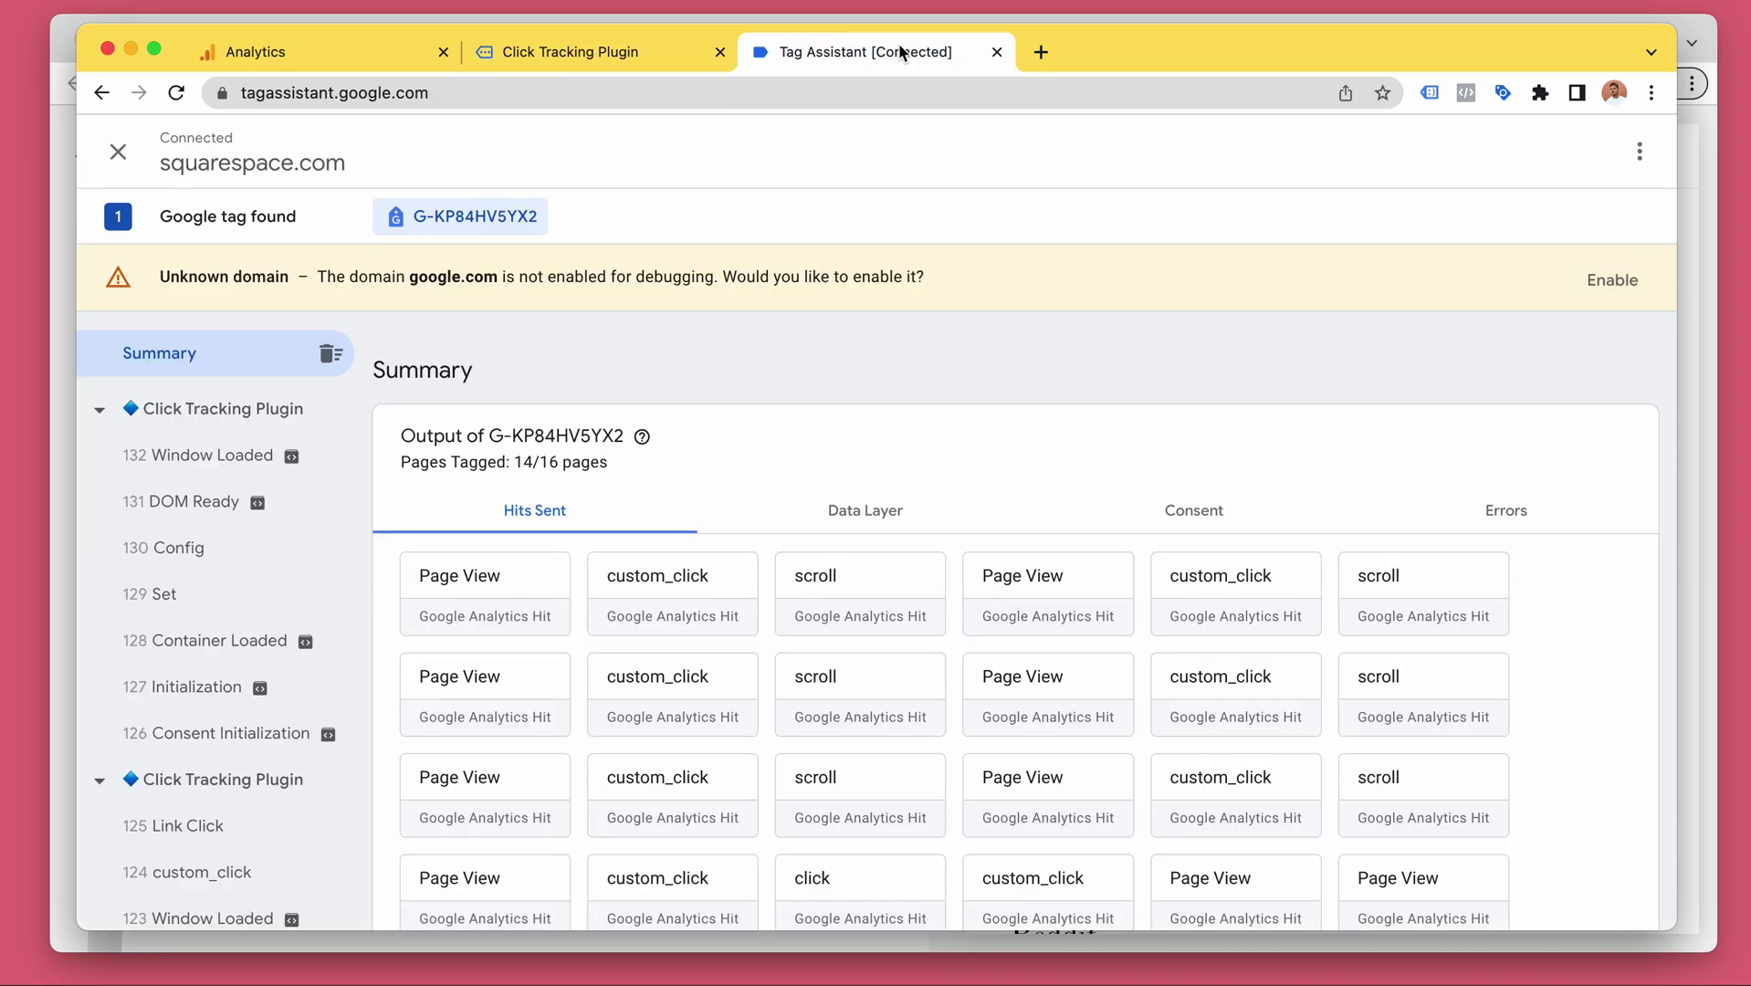
click(365, 63)
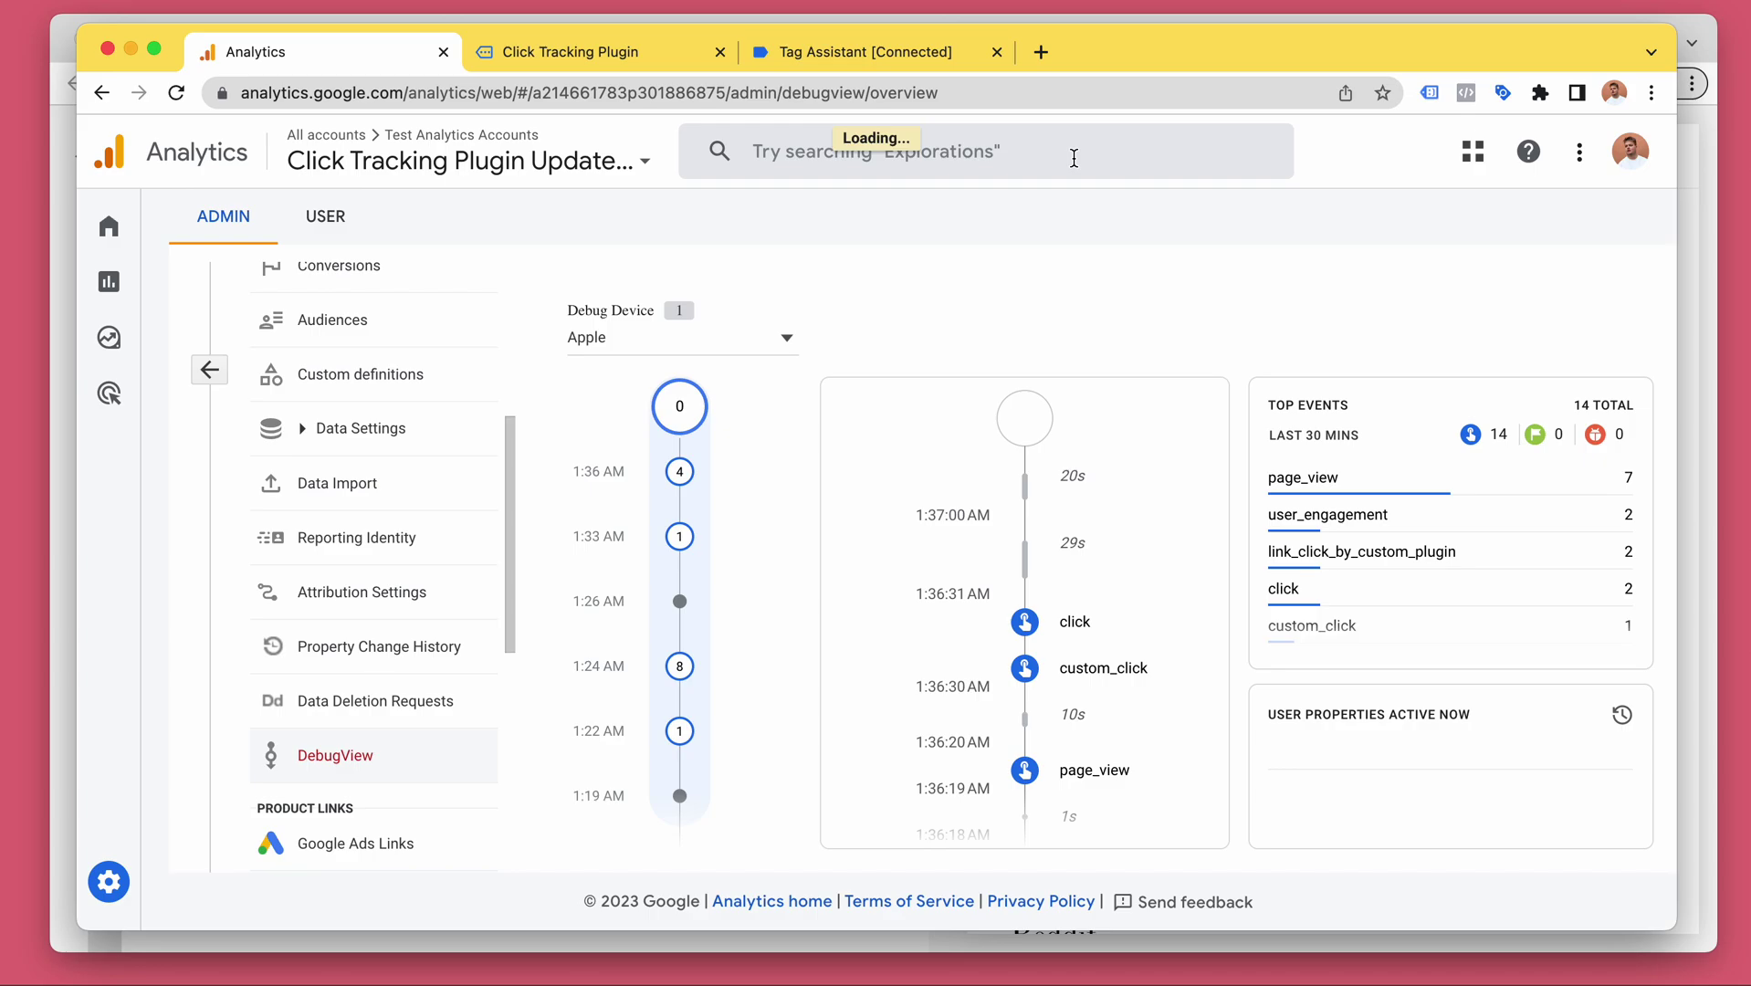
- Fire a test click on the footer's Work link, then return to Analytics DebugView
click(642, 58)
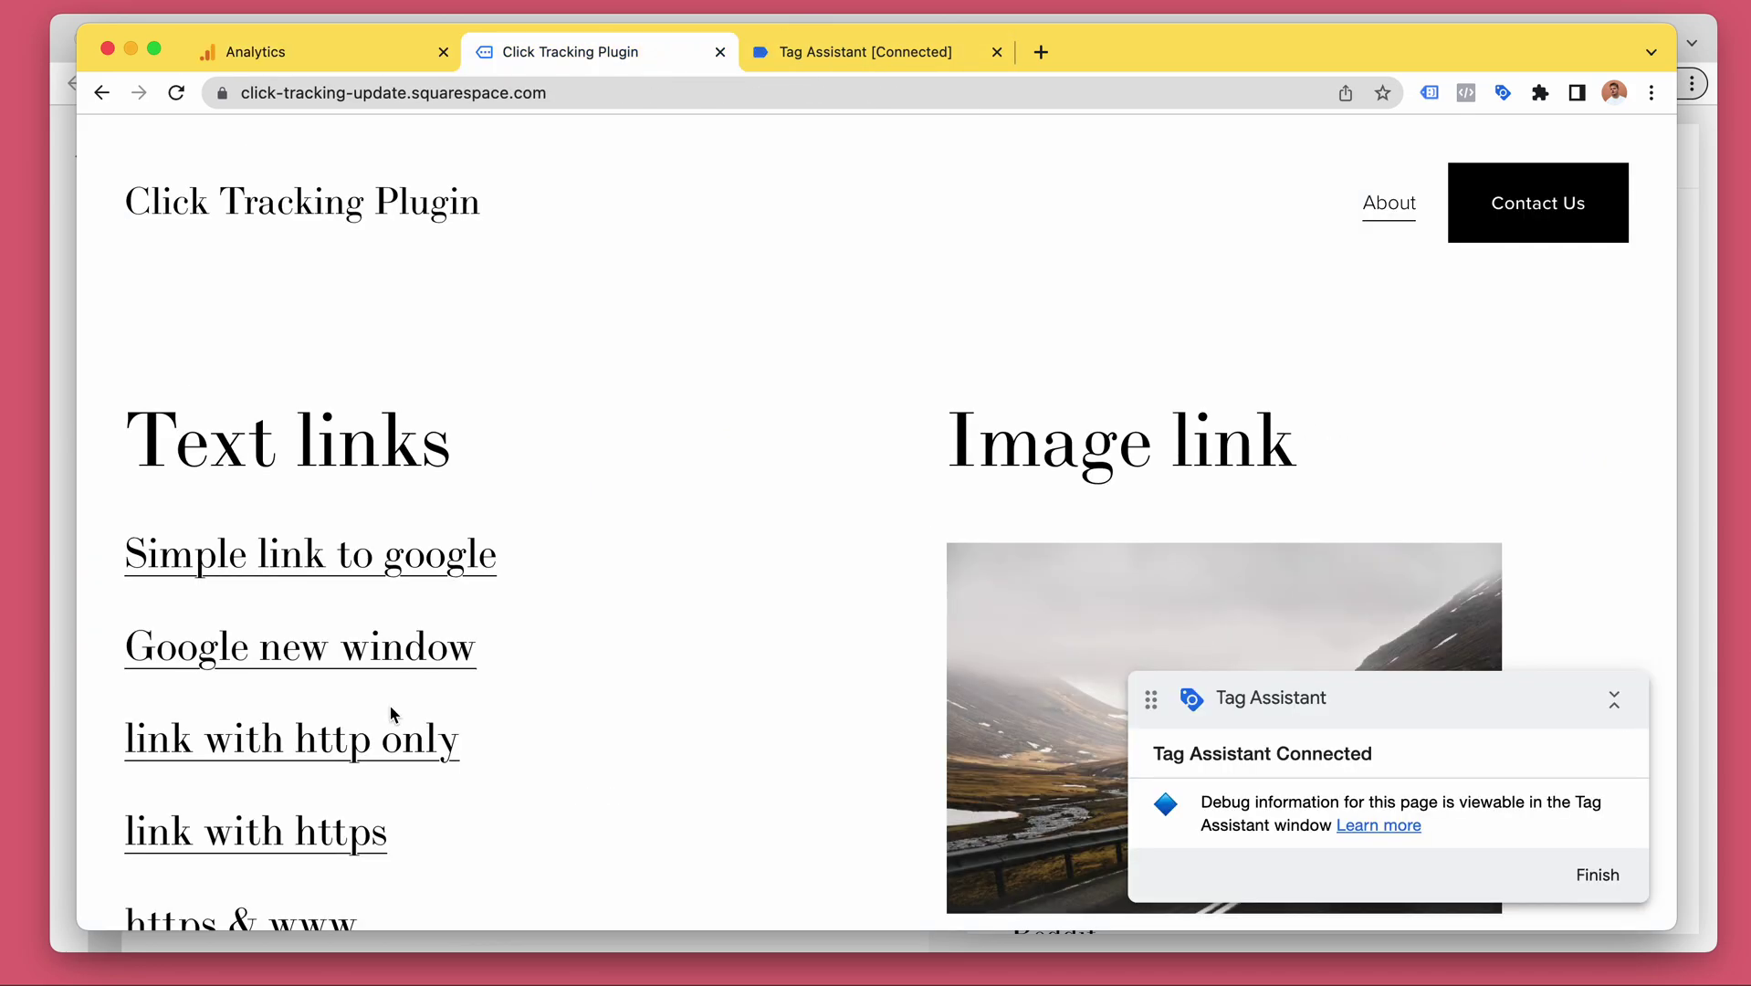
scroll(389, 707, down, 15)
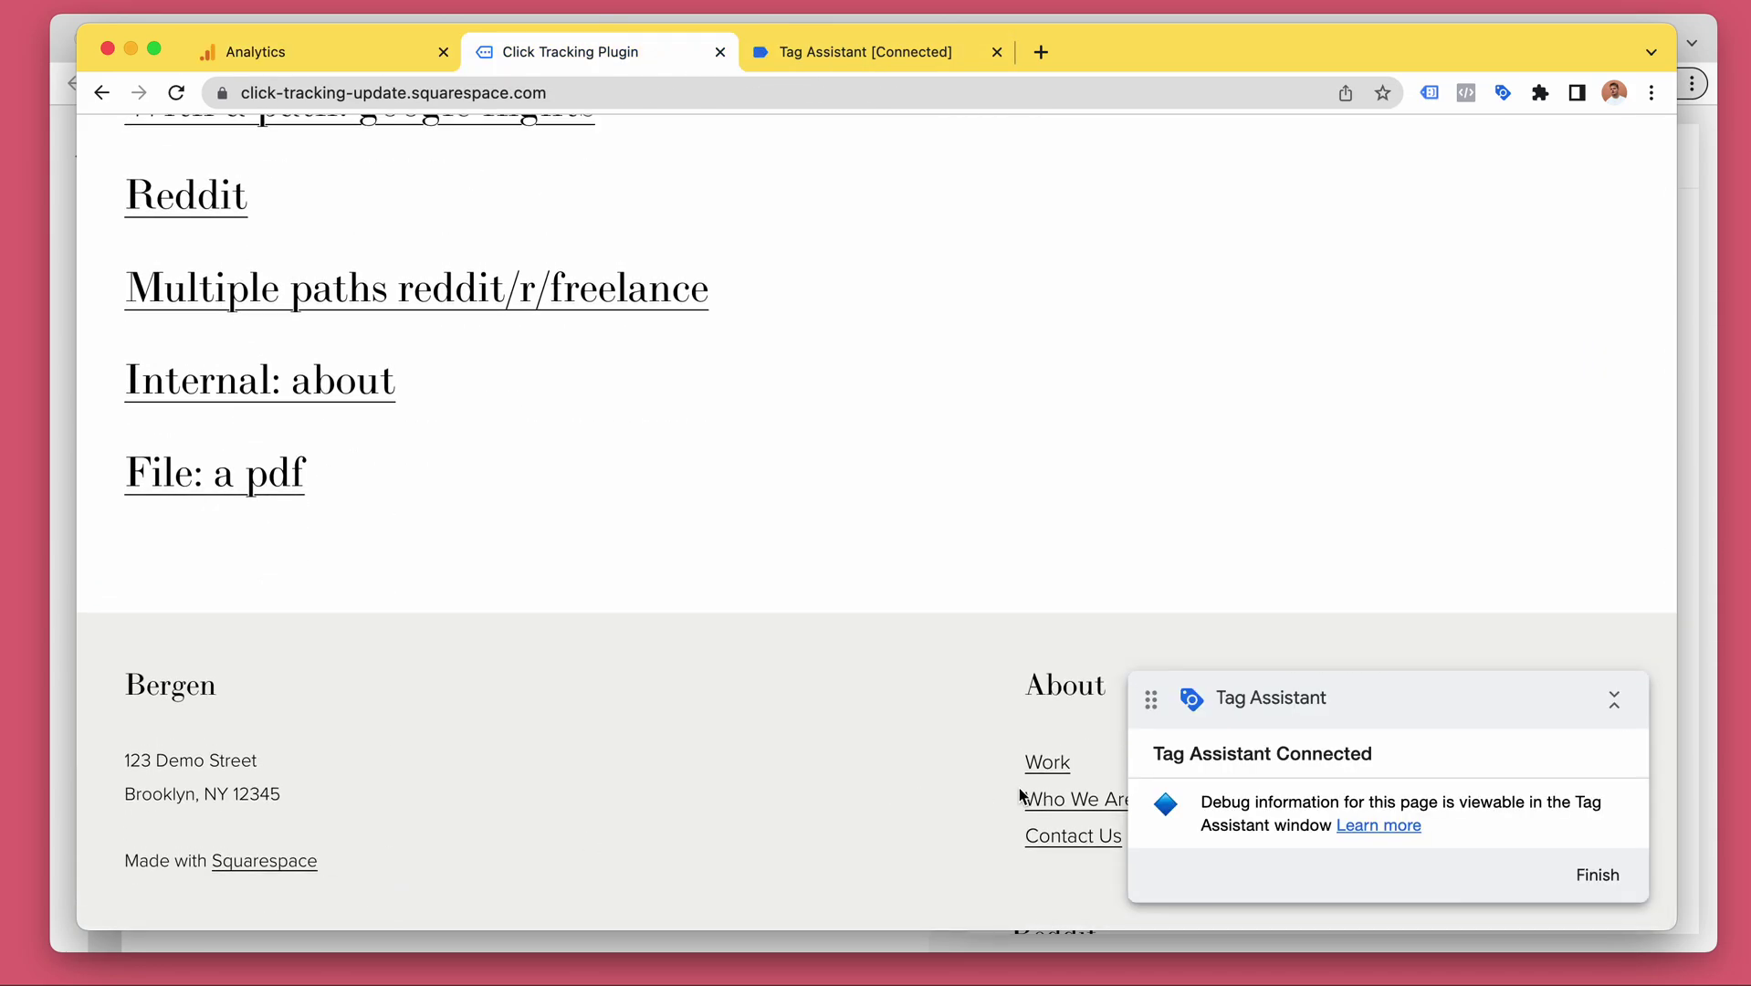
click(1059, 764)
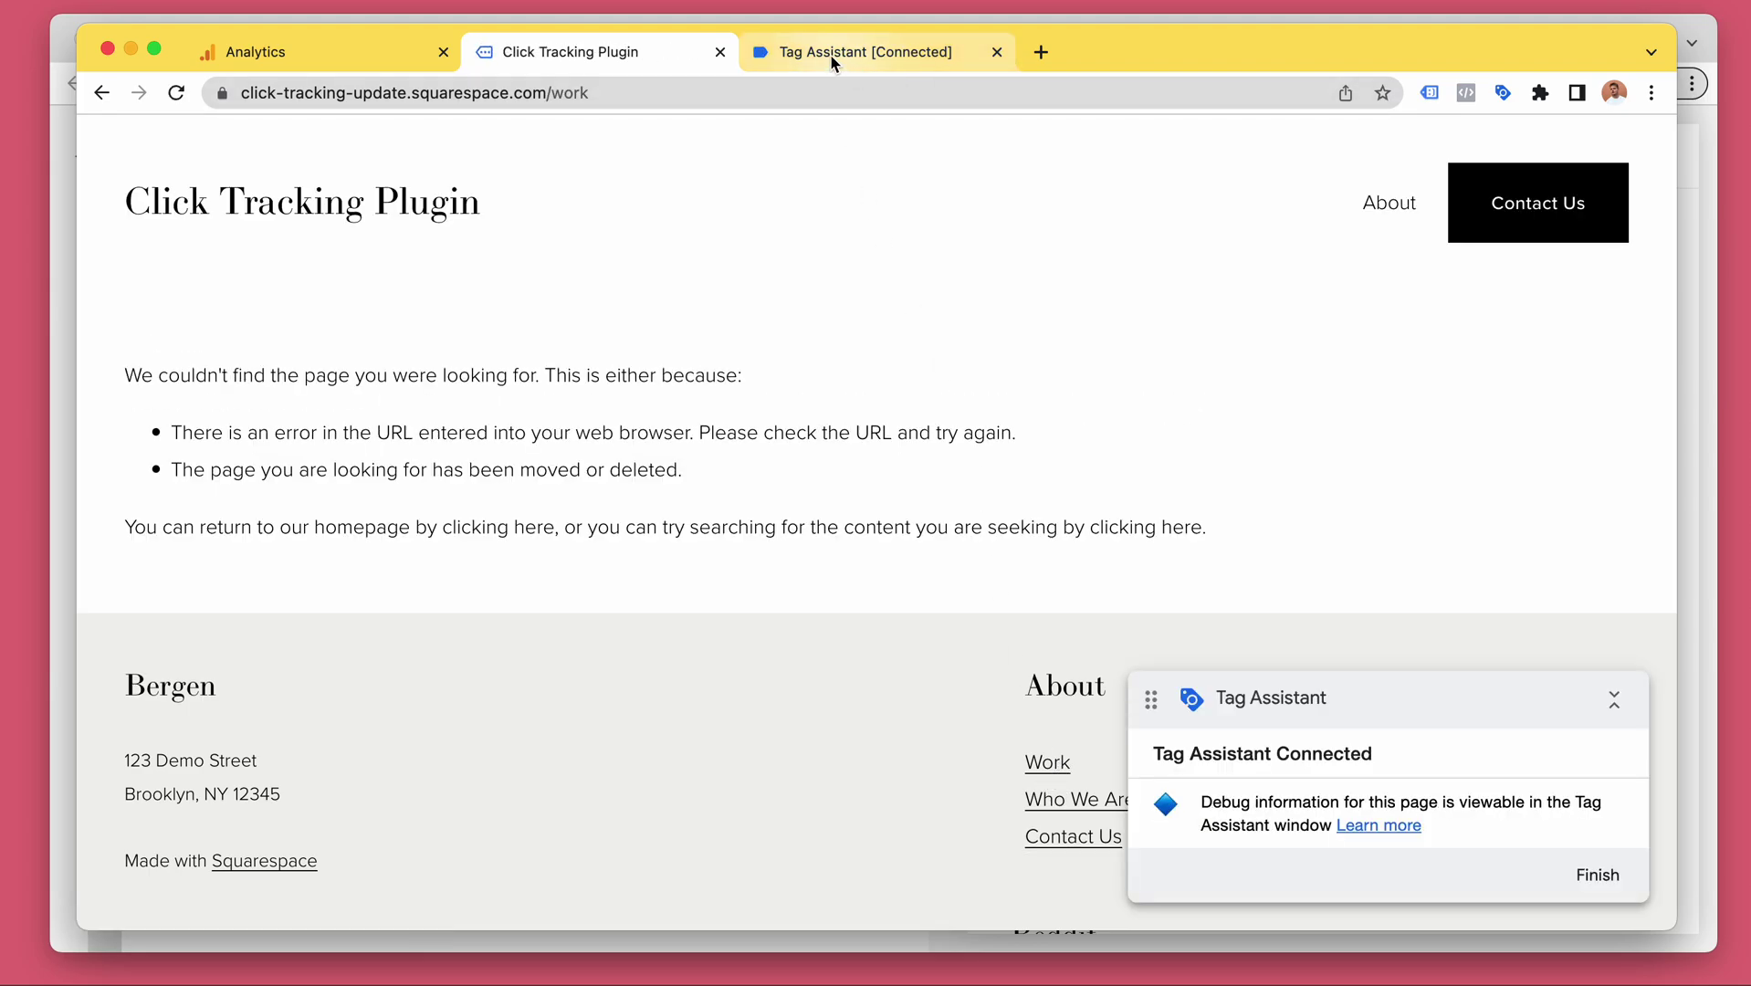
click(294, 58)
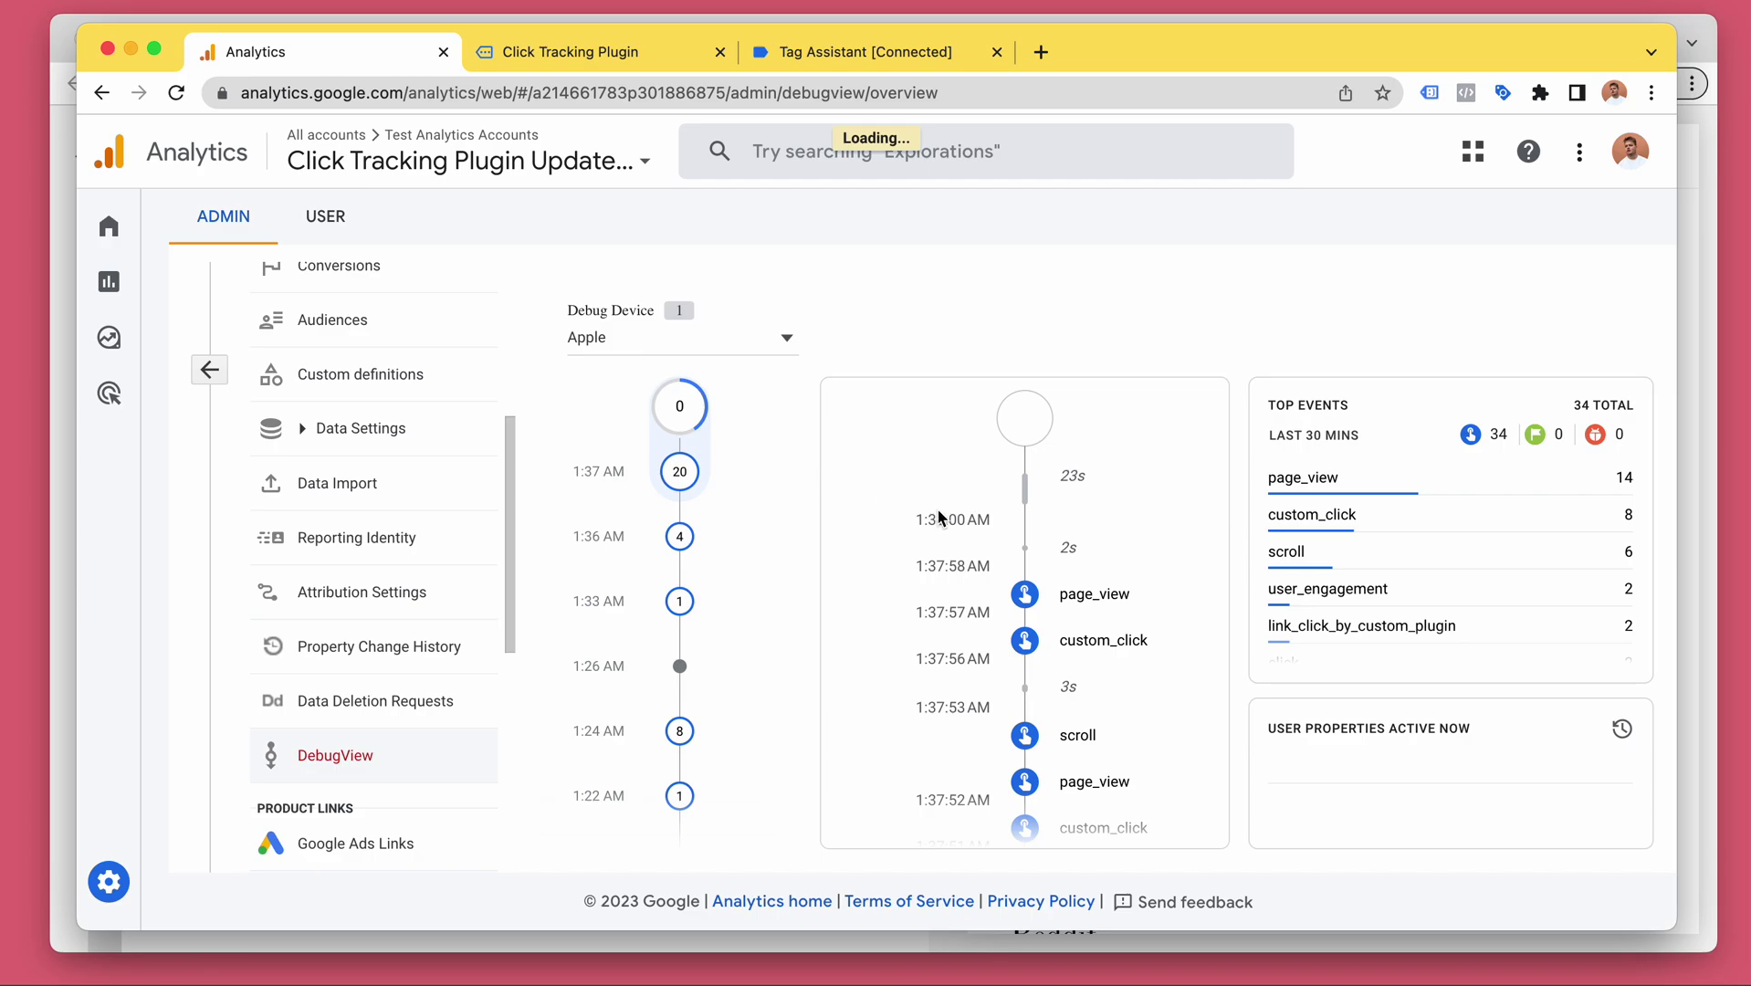
- Pause and resume the event stream to load the 1:38 batch with the newest custom_click
click(1127, 552)
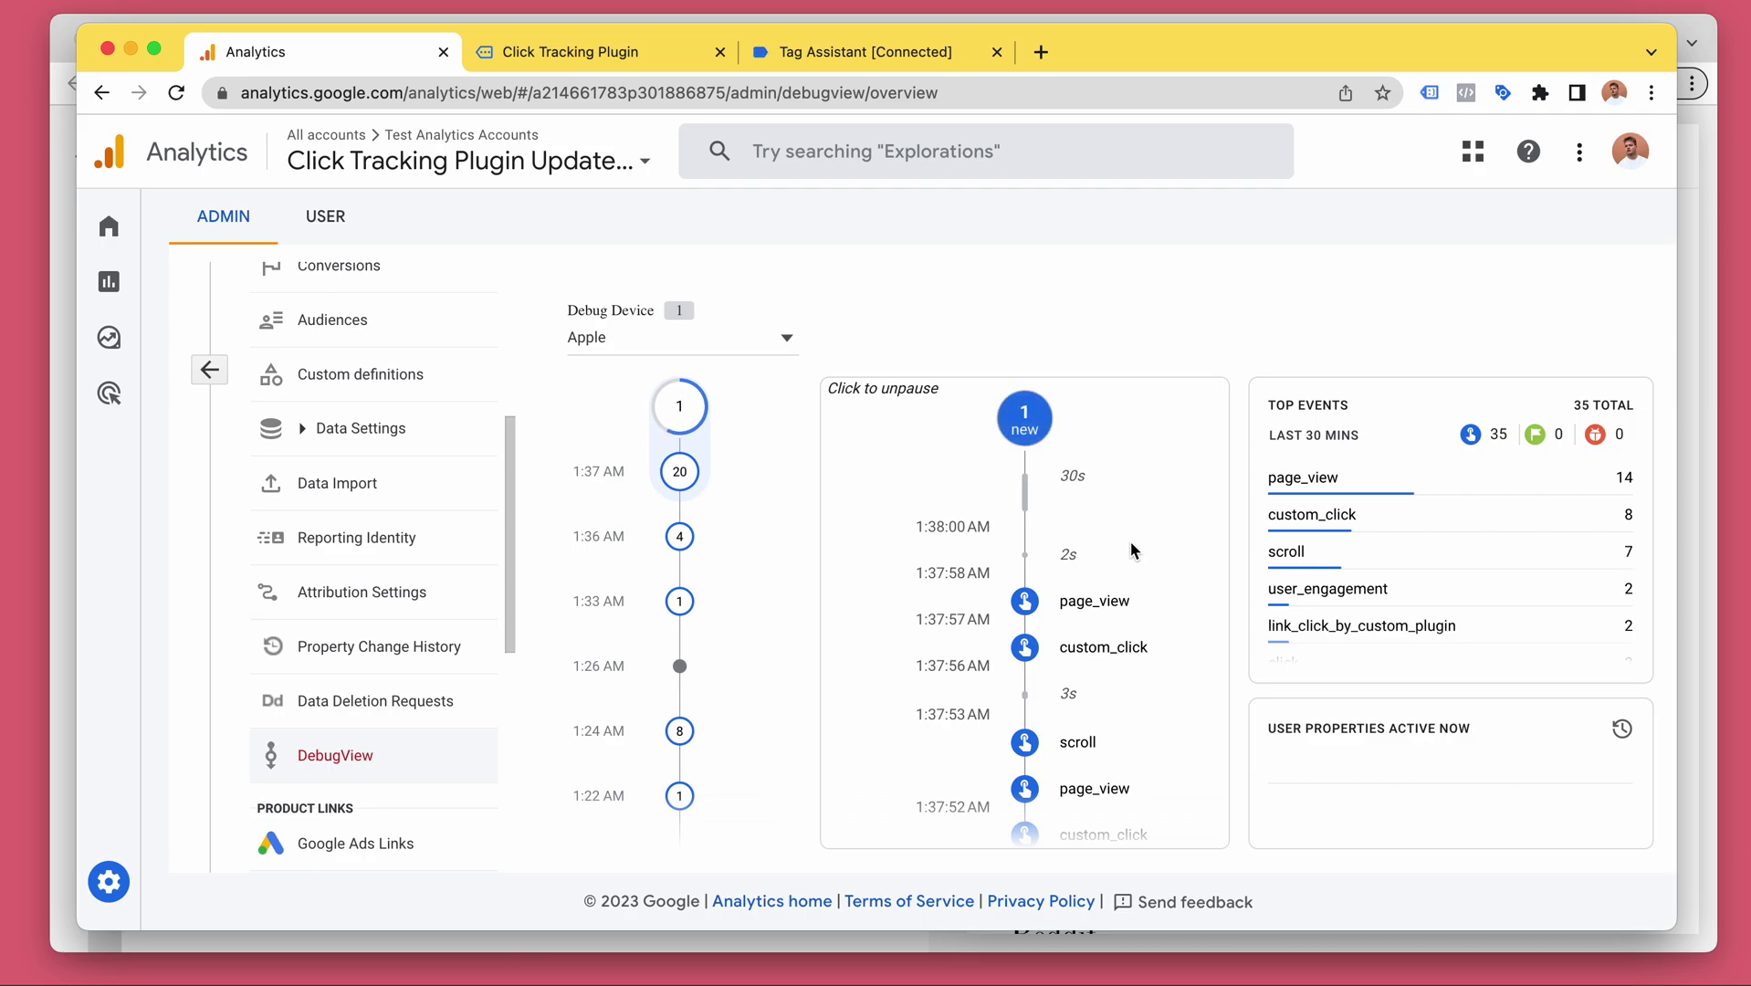
click(1122, 482)
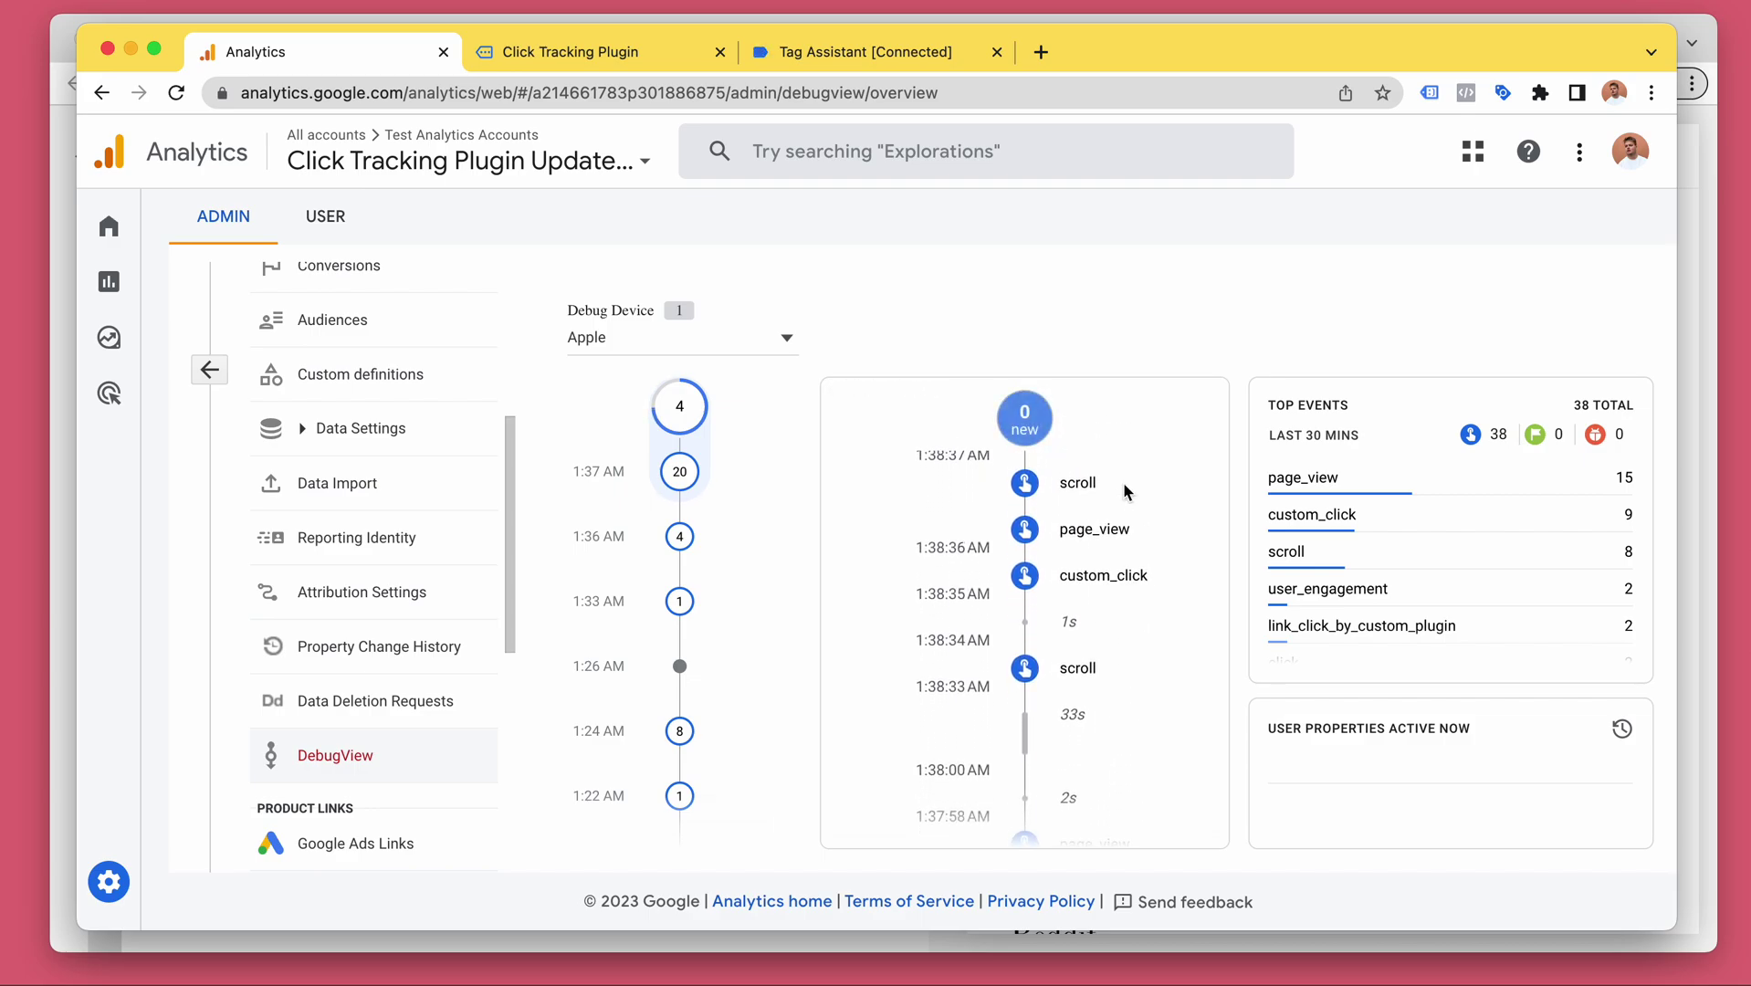
click(1091, 587)
click(876, 691)
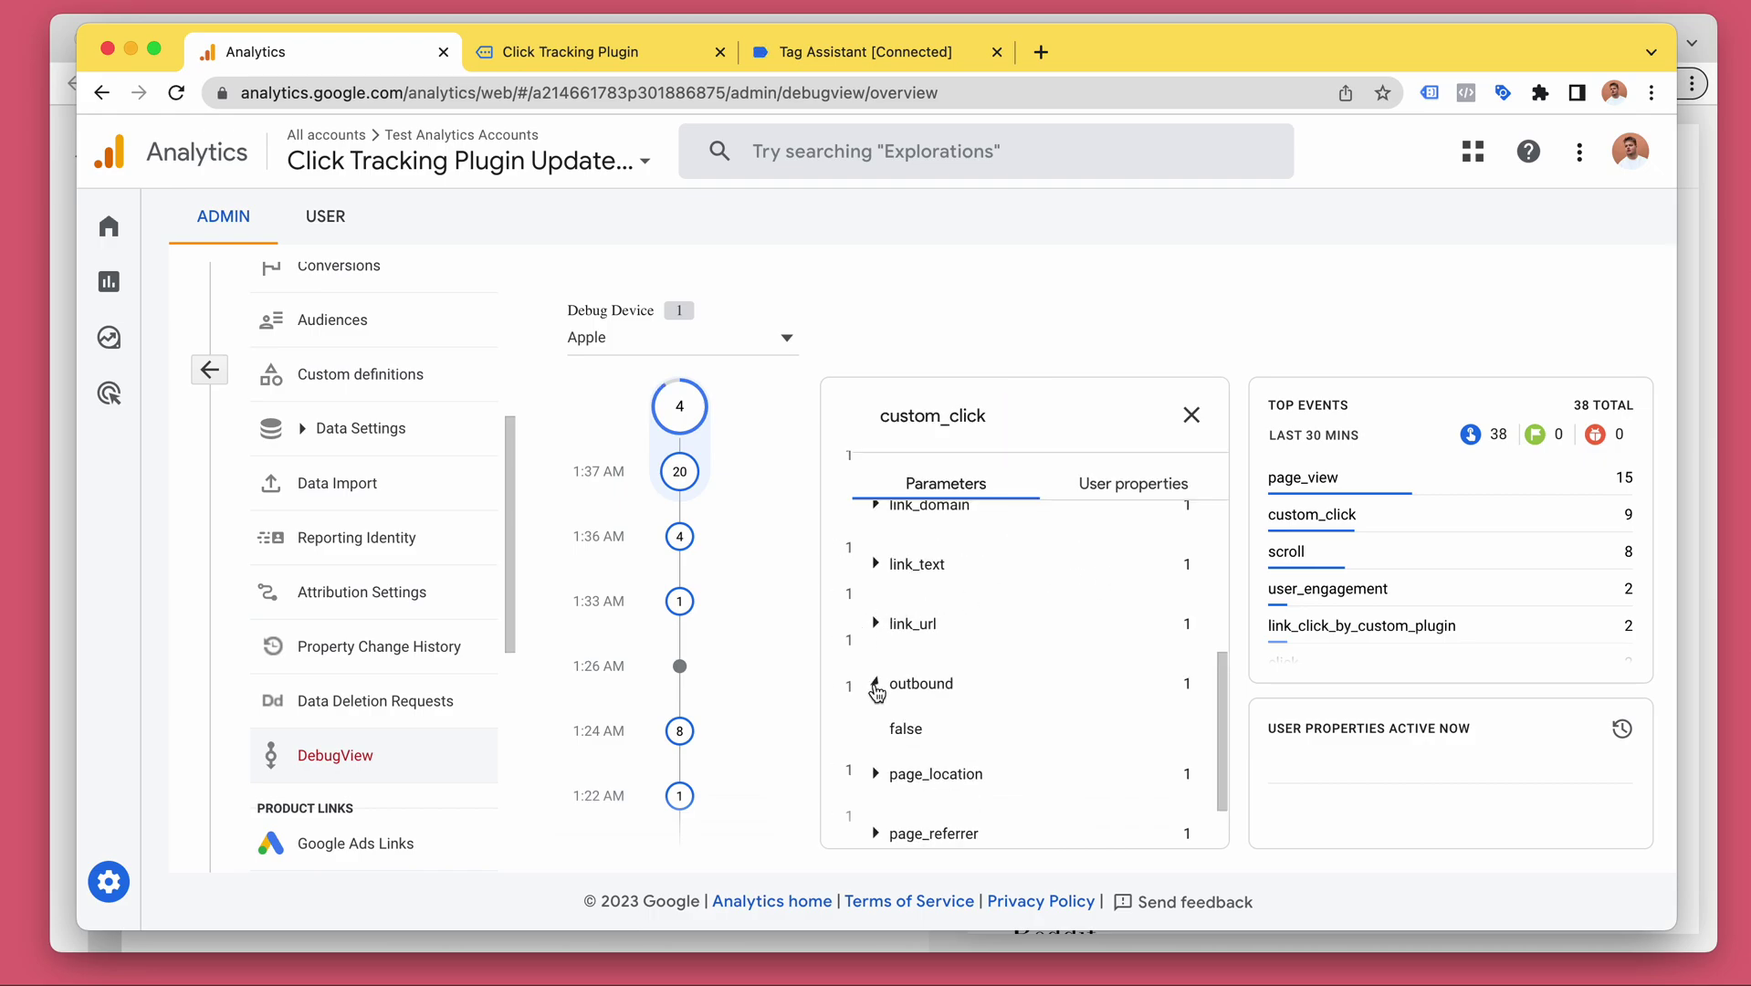
click(875, 687)
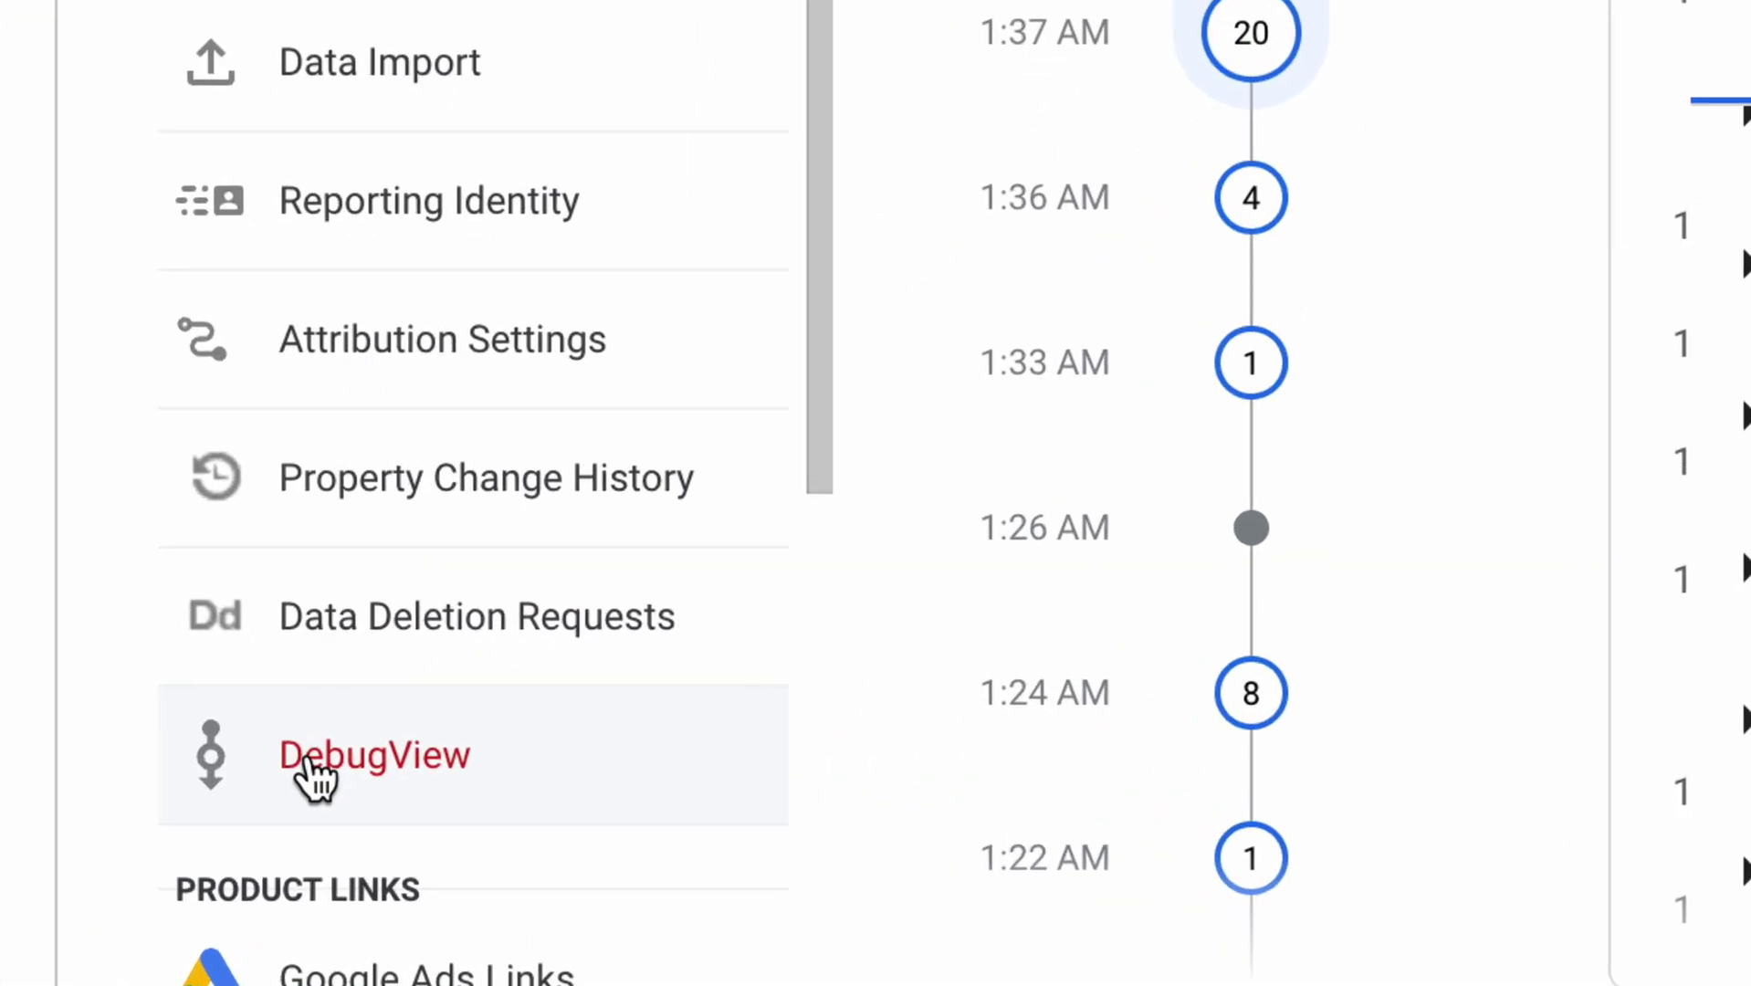
scroll(964, 653, down, 1)
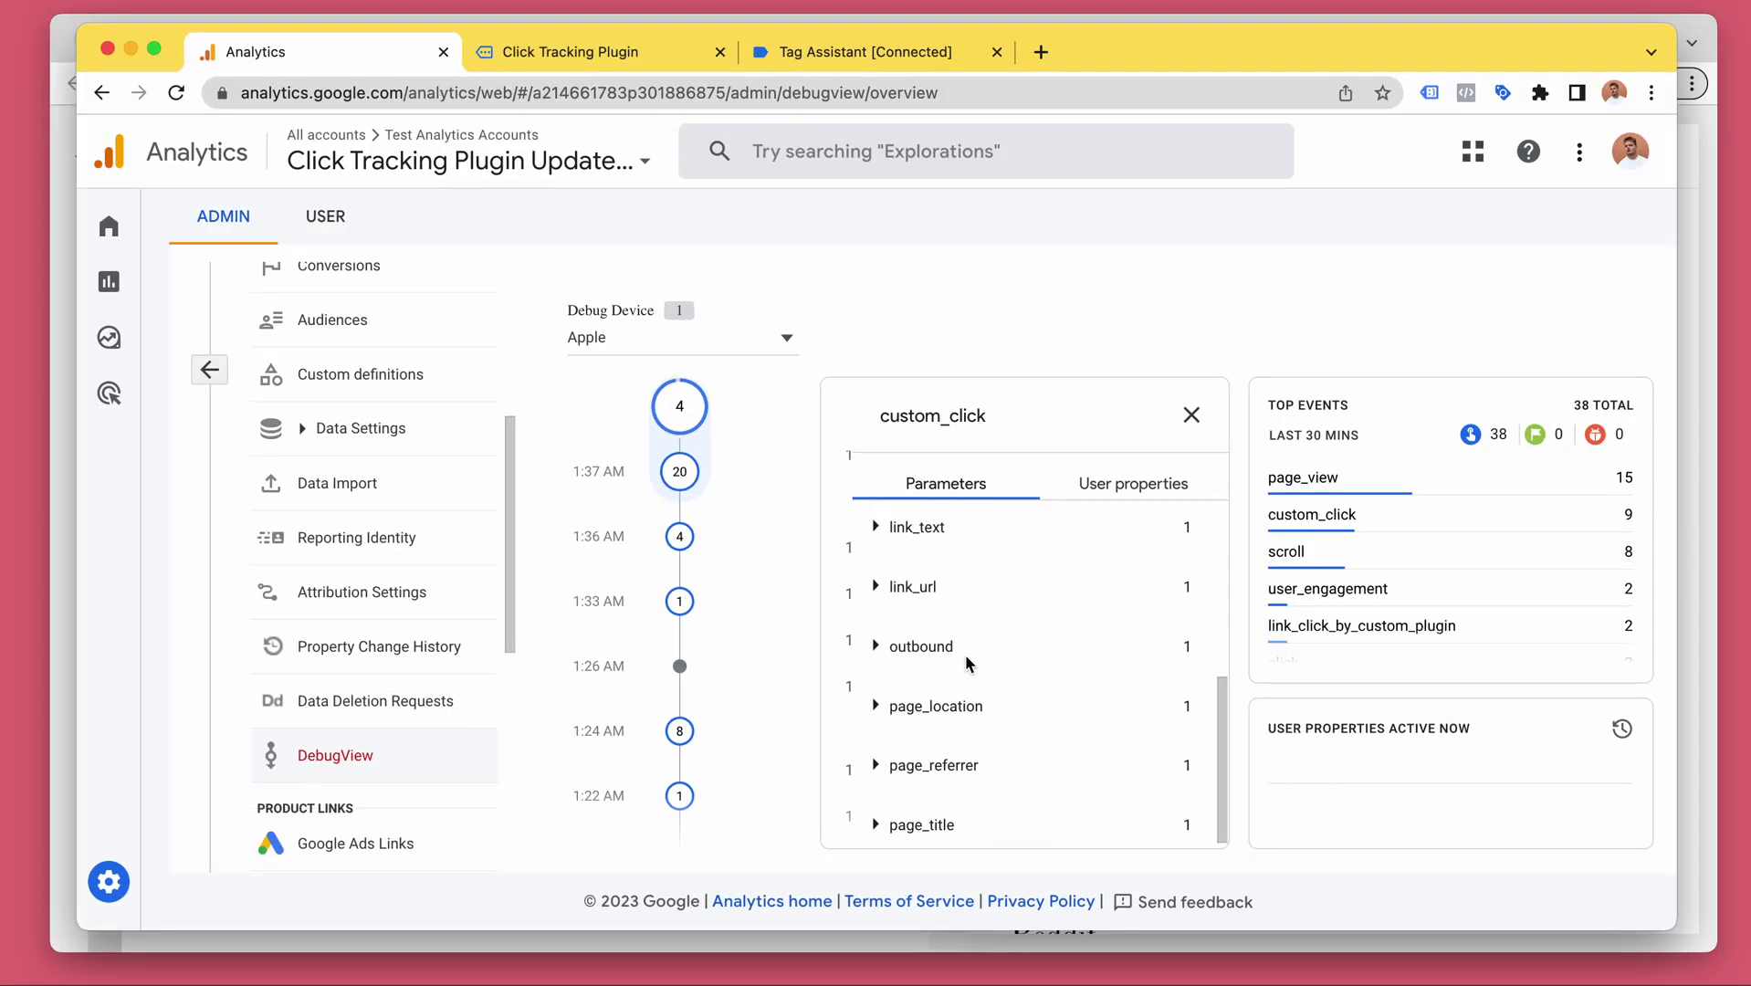
scroll(891, 744, up, 1)
click(875, 685)
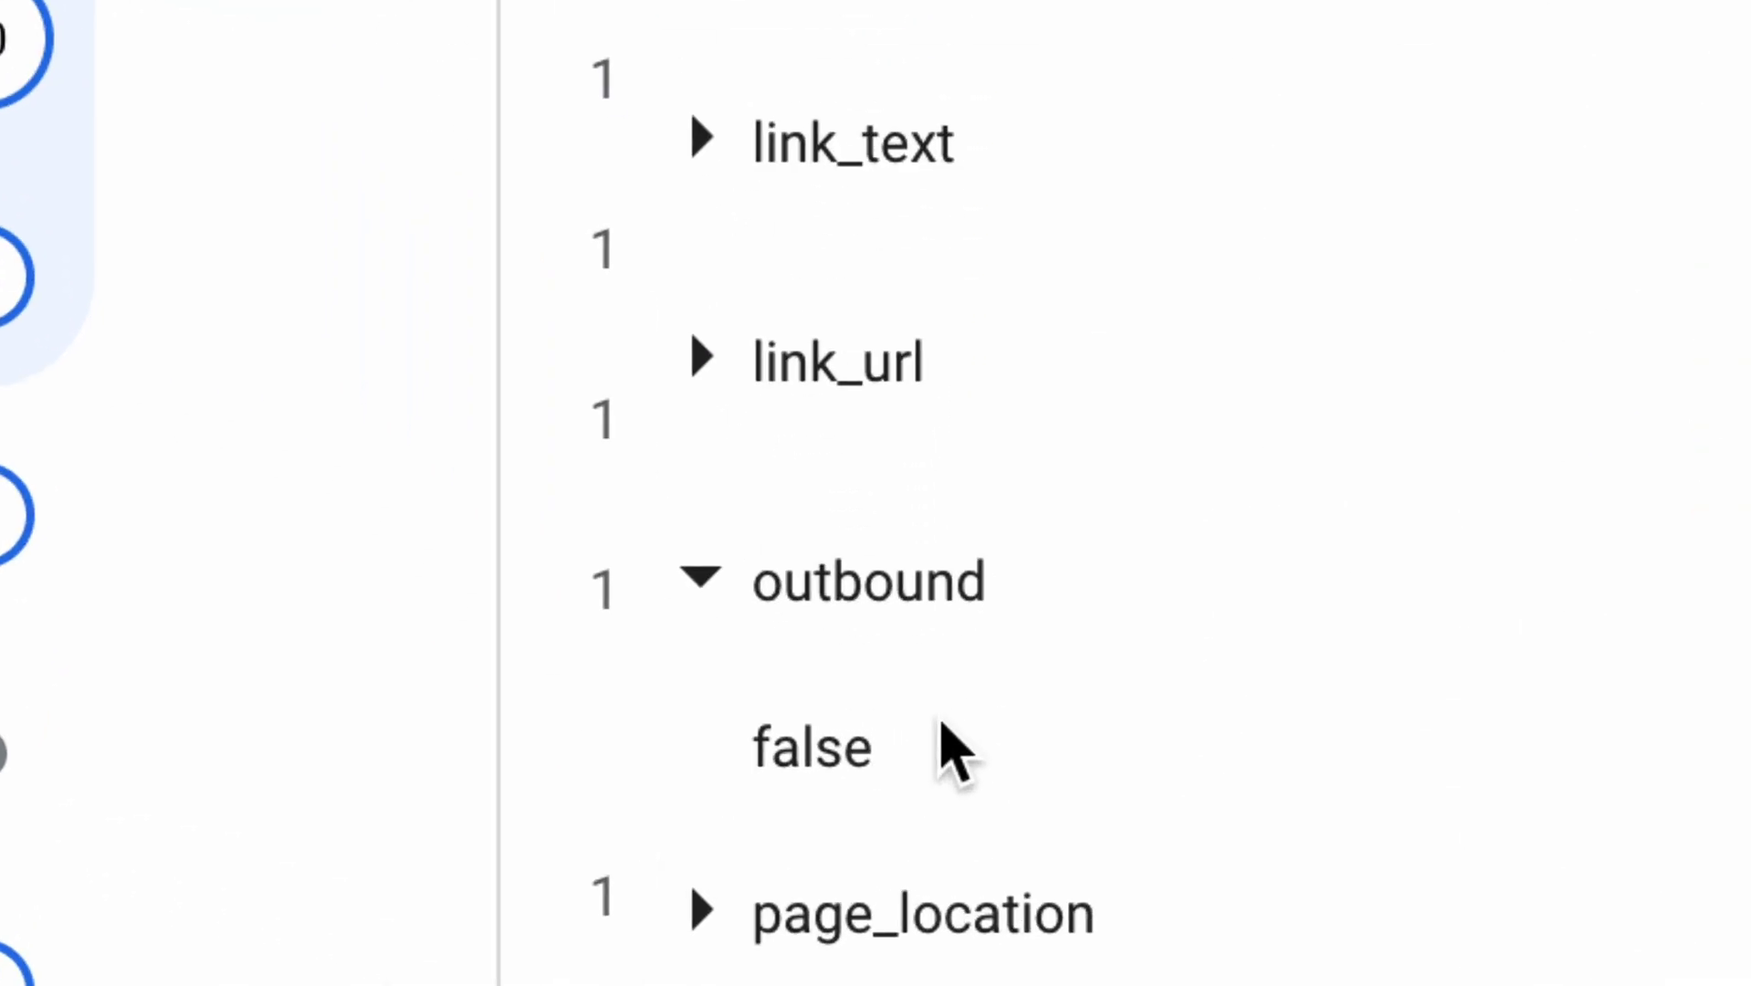
click(700, 577)
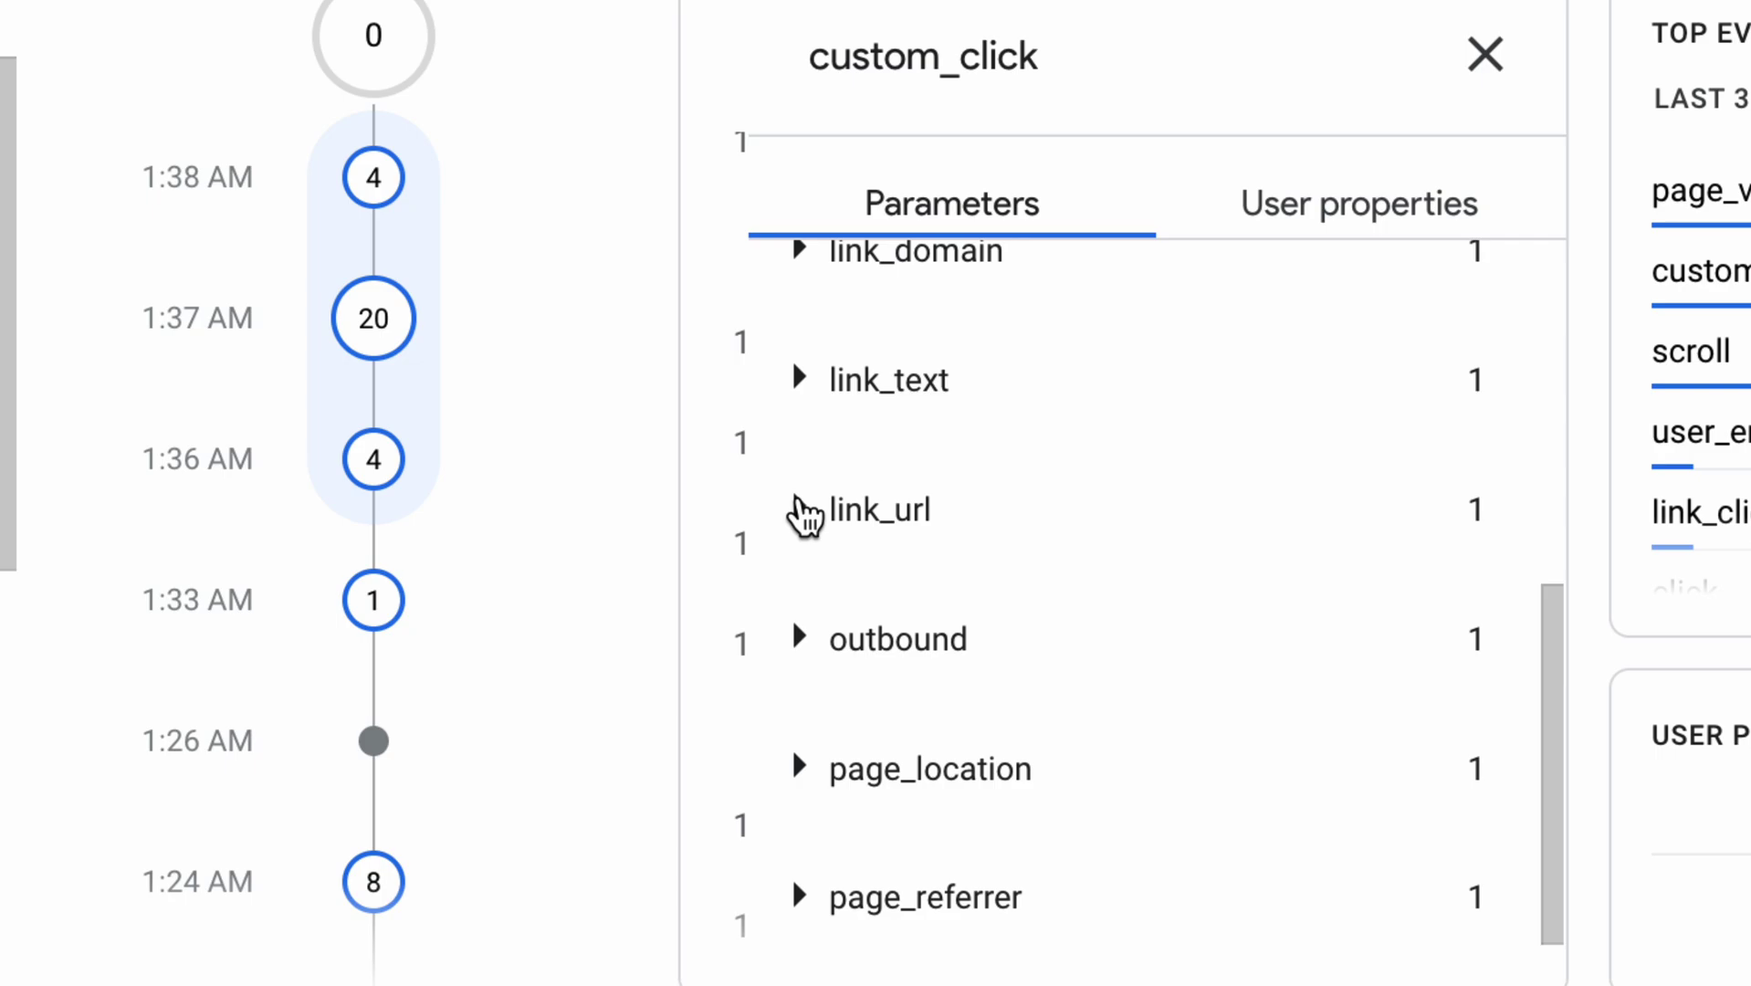
click(801, 510)
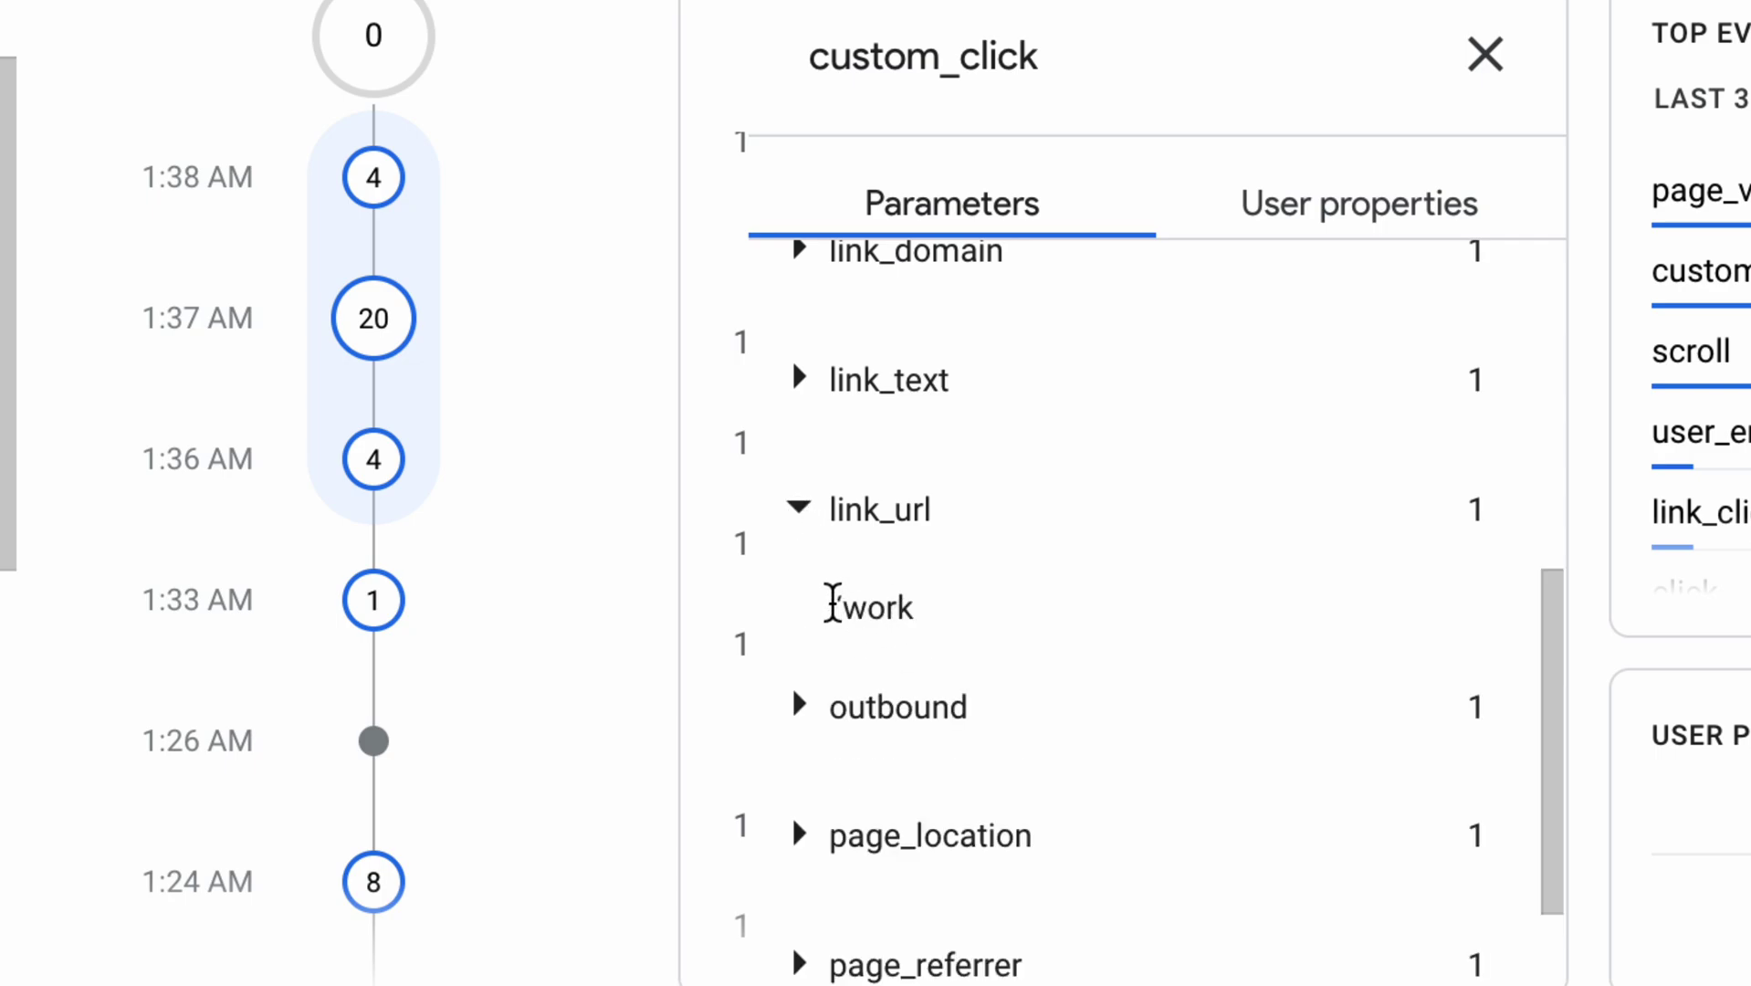
drag(825, 605, 993, 617)
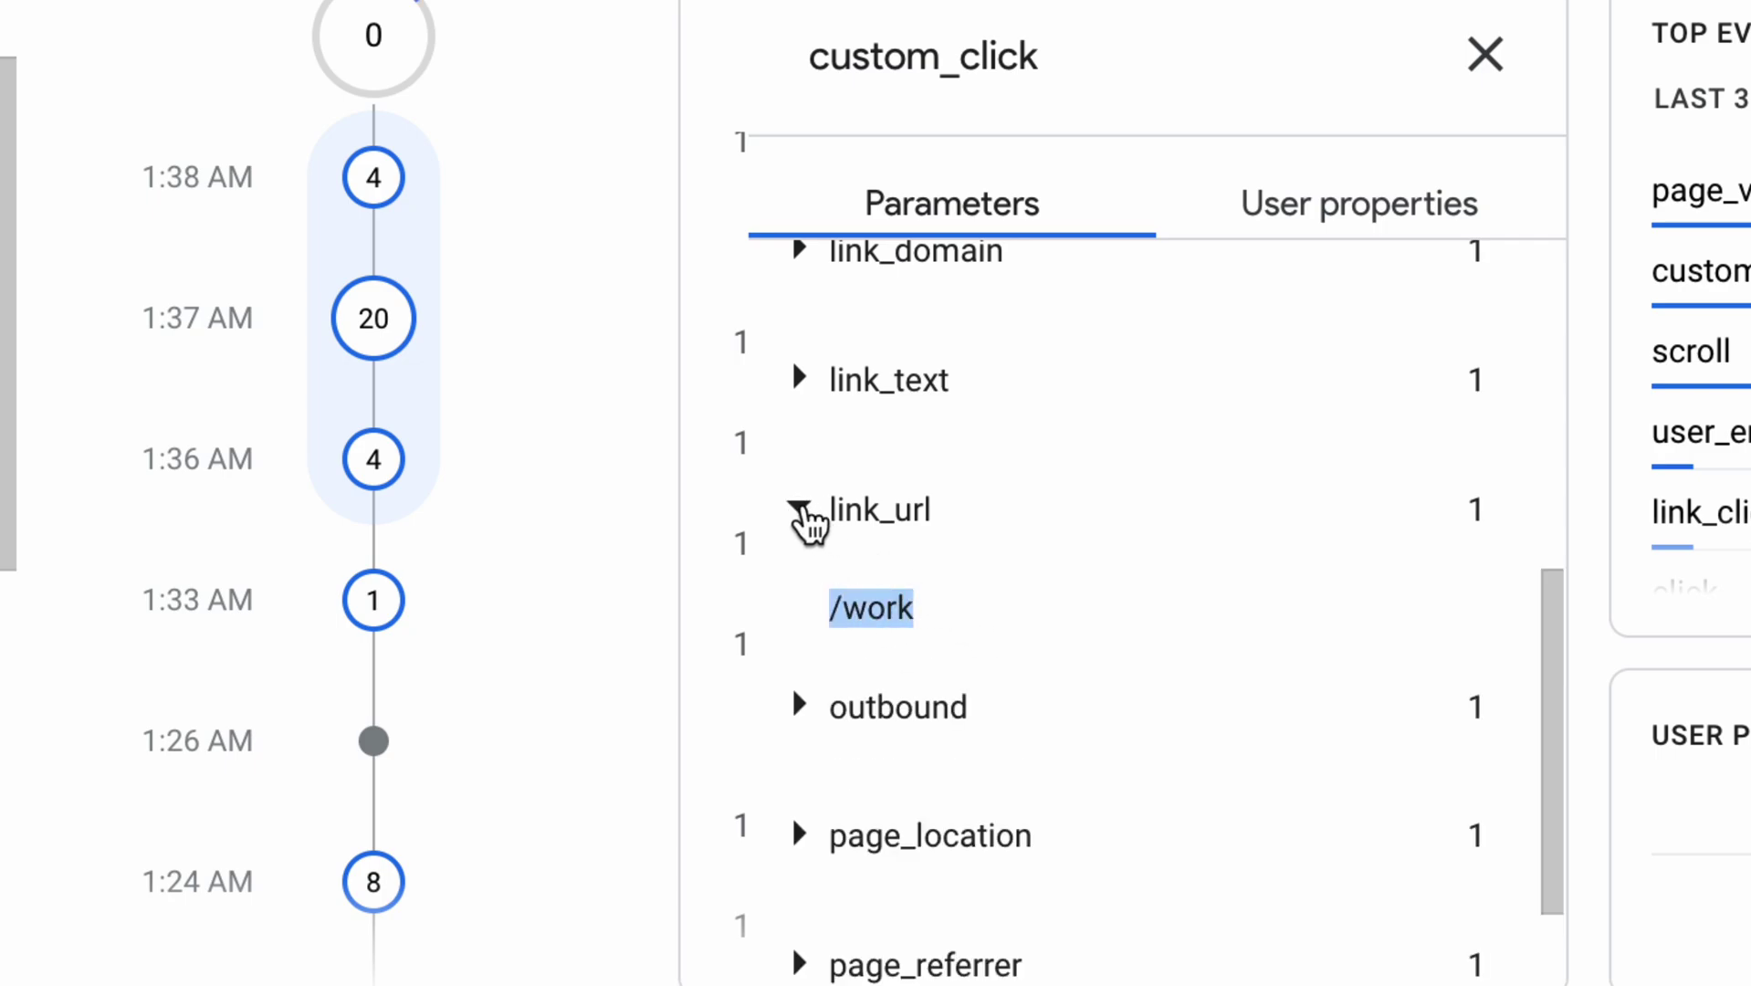
click(801, 509)
click(801, 449)
click(804, 452)
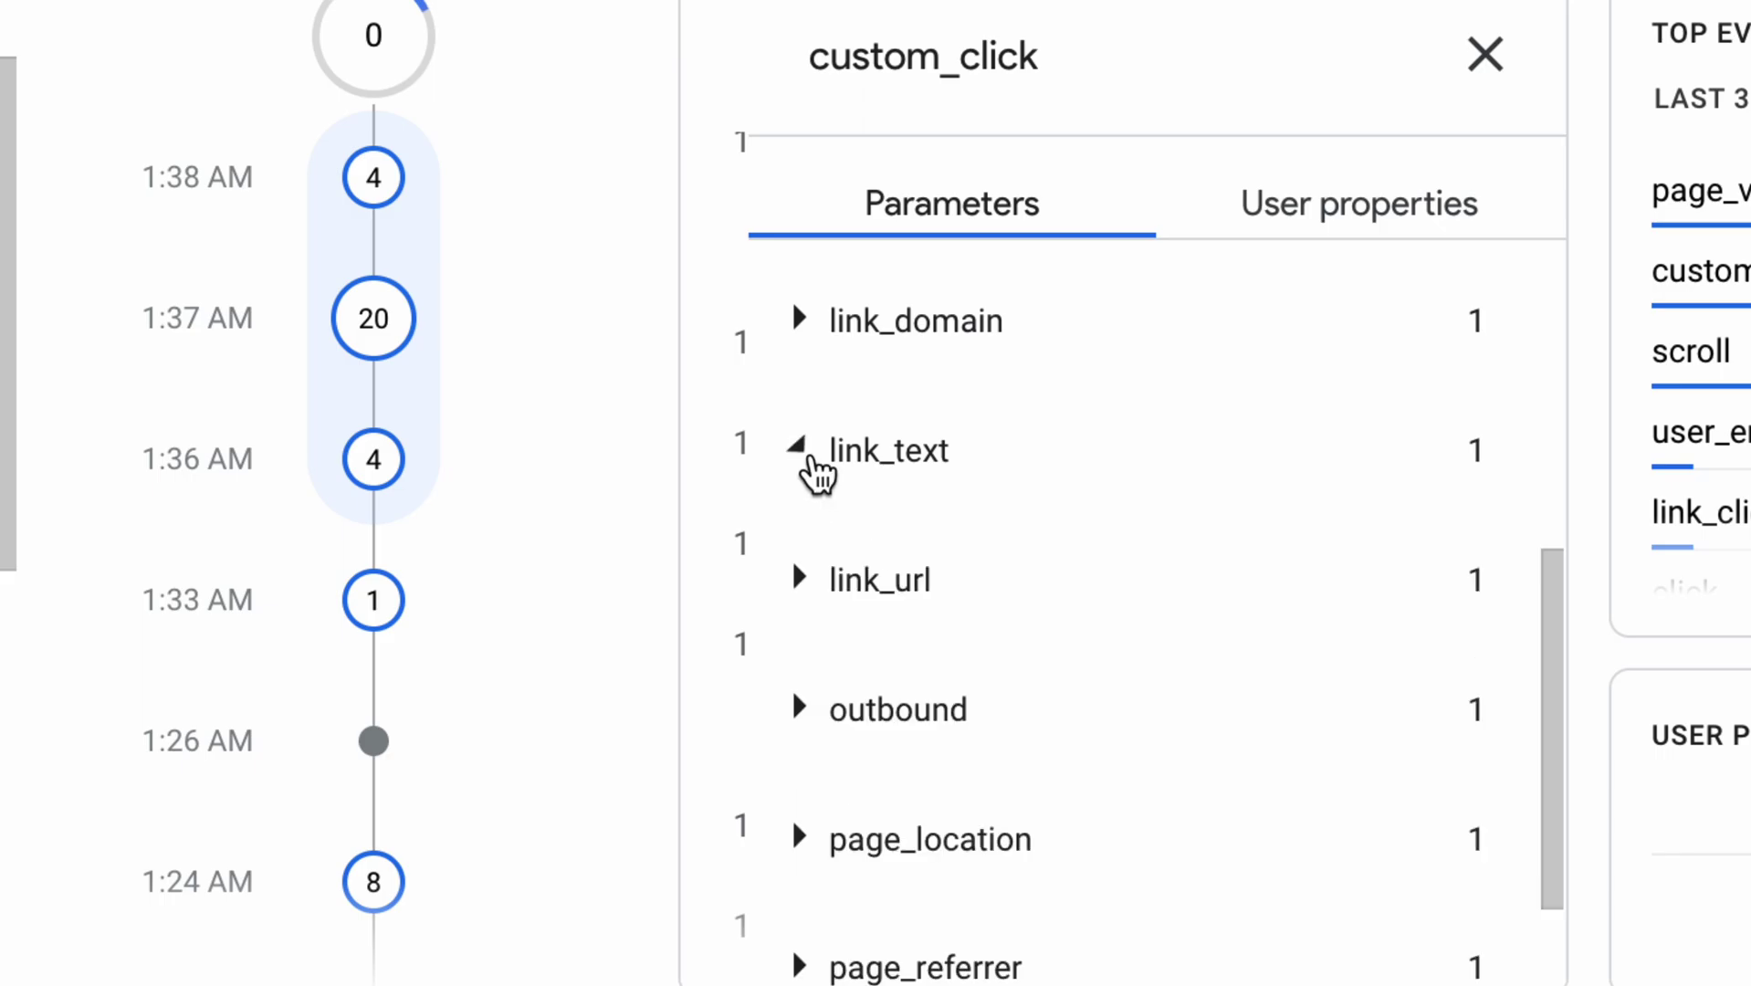
click(803, 322)
scroll(875, 473, up, 2)
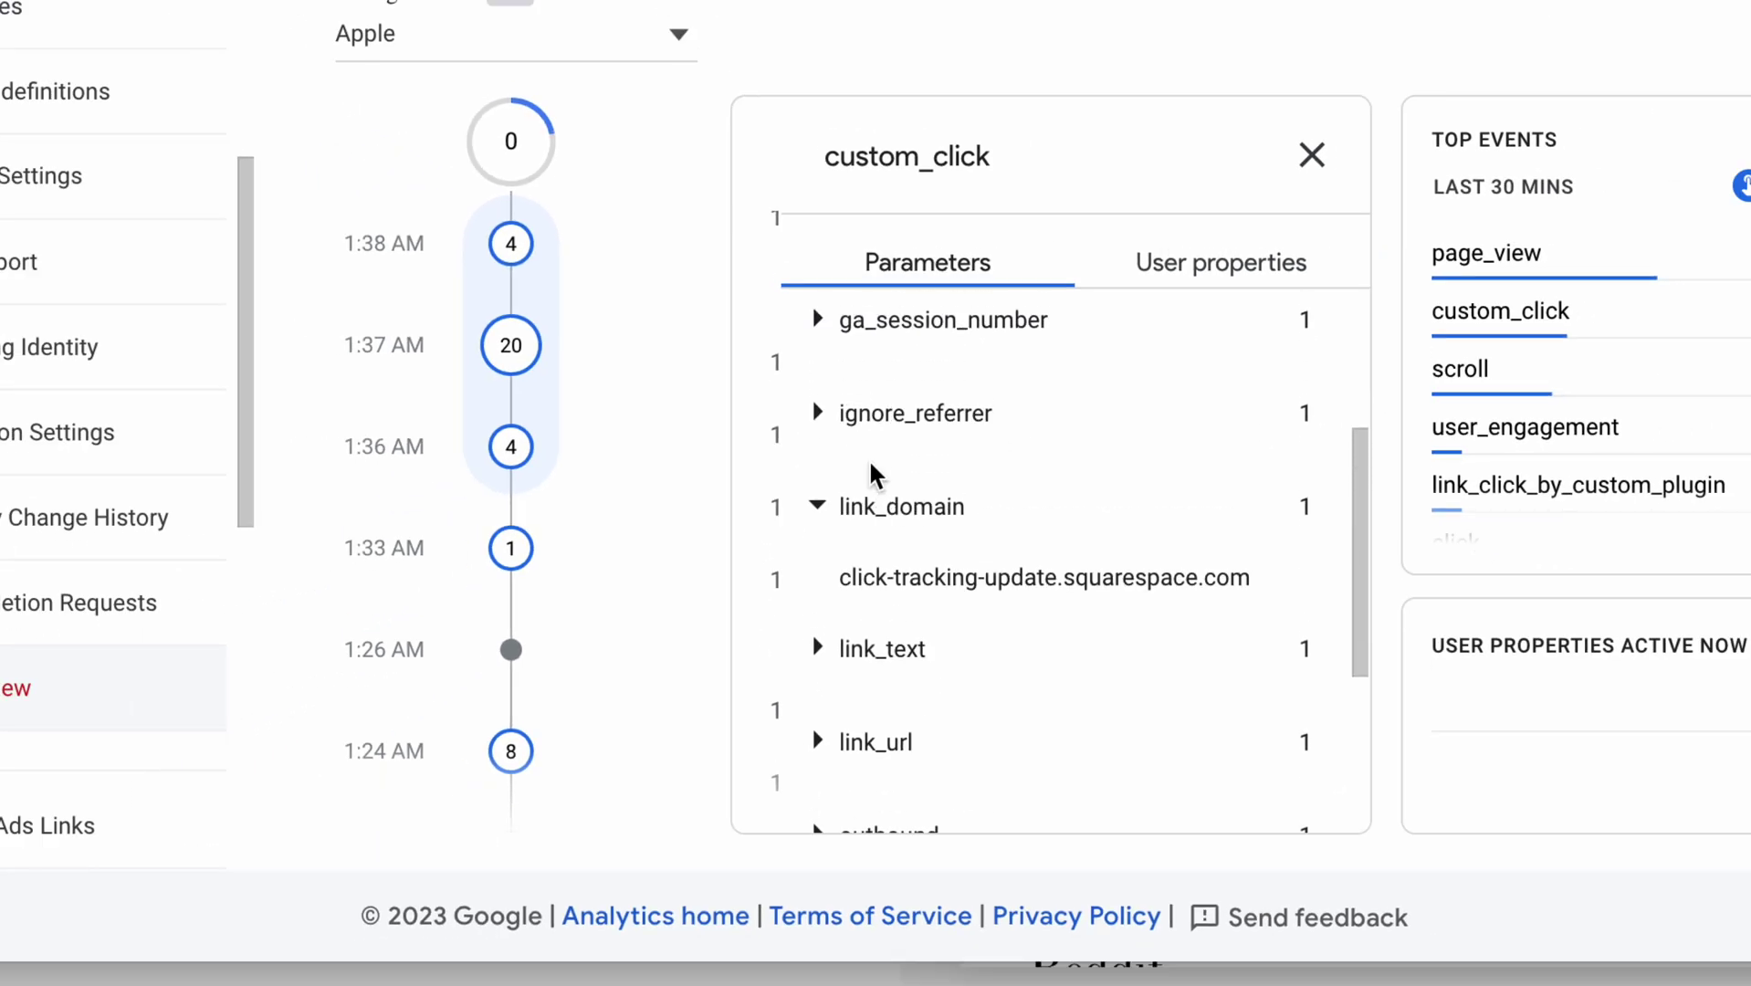
click(817, 505)
click(1312, 157)
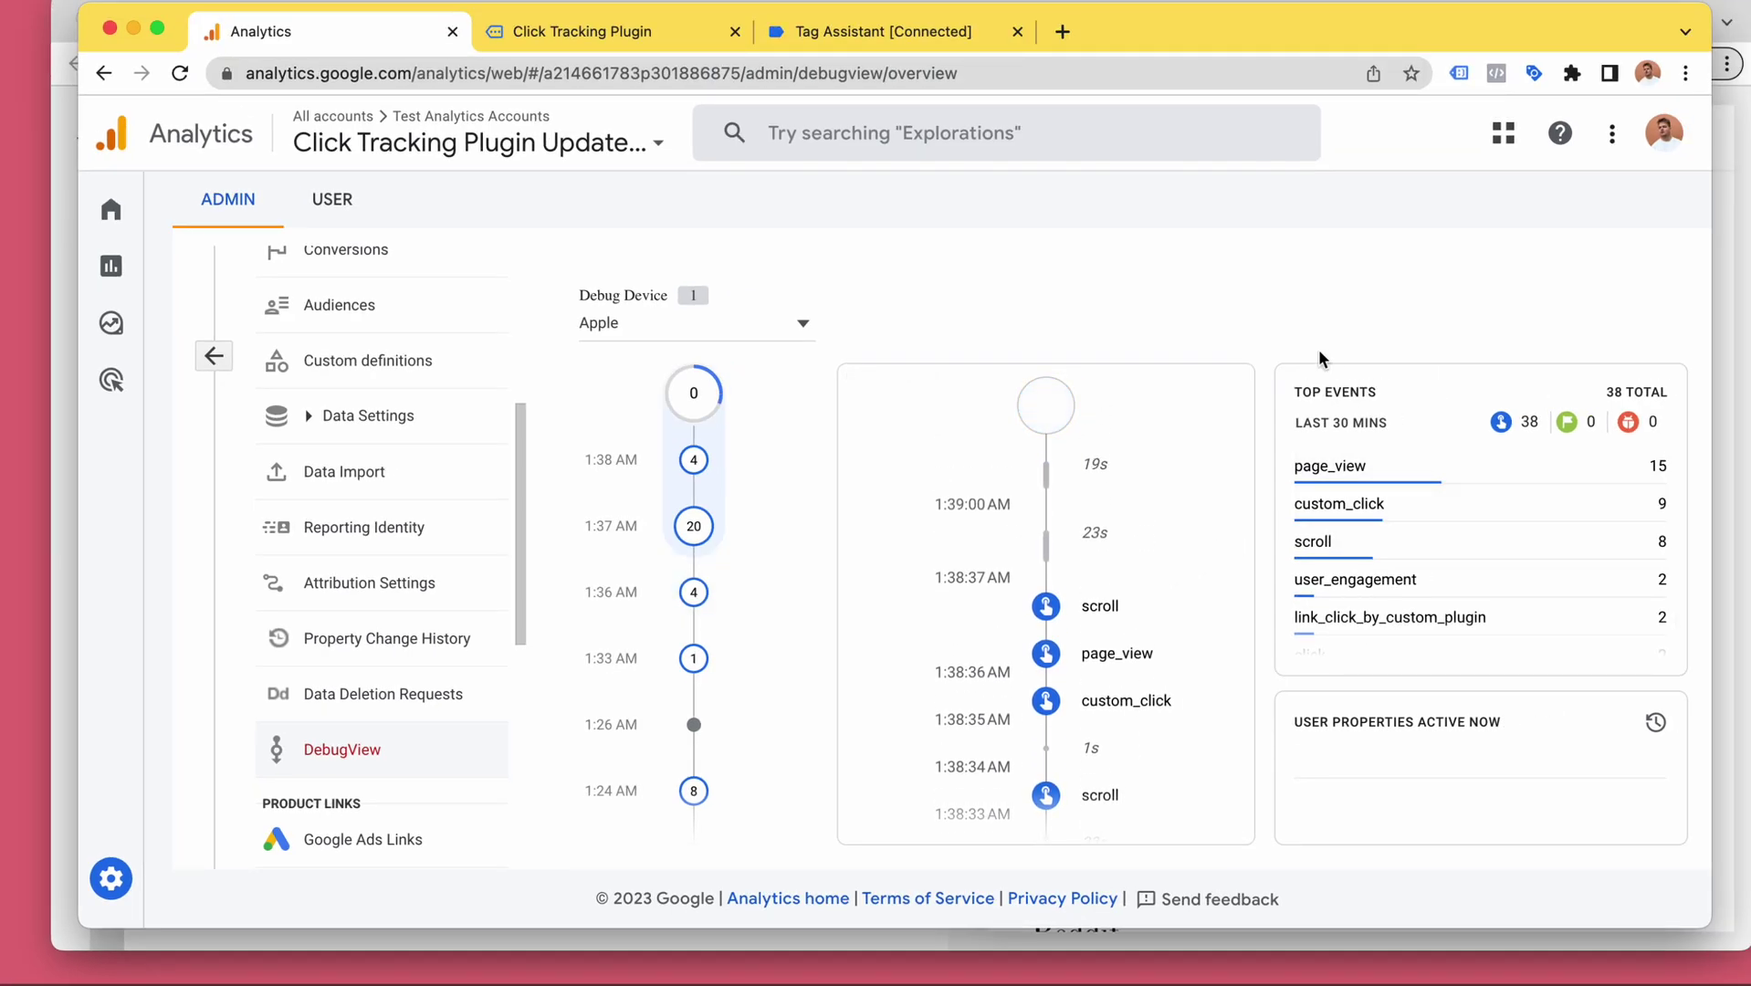
- Reload DebugView, pause the stream, and open an earlier custom_click event
key(super+r)
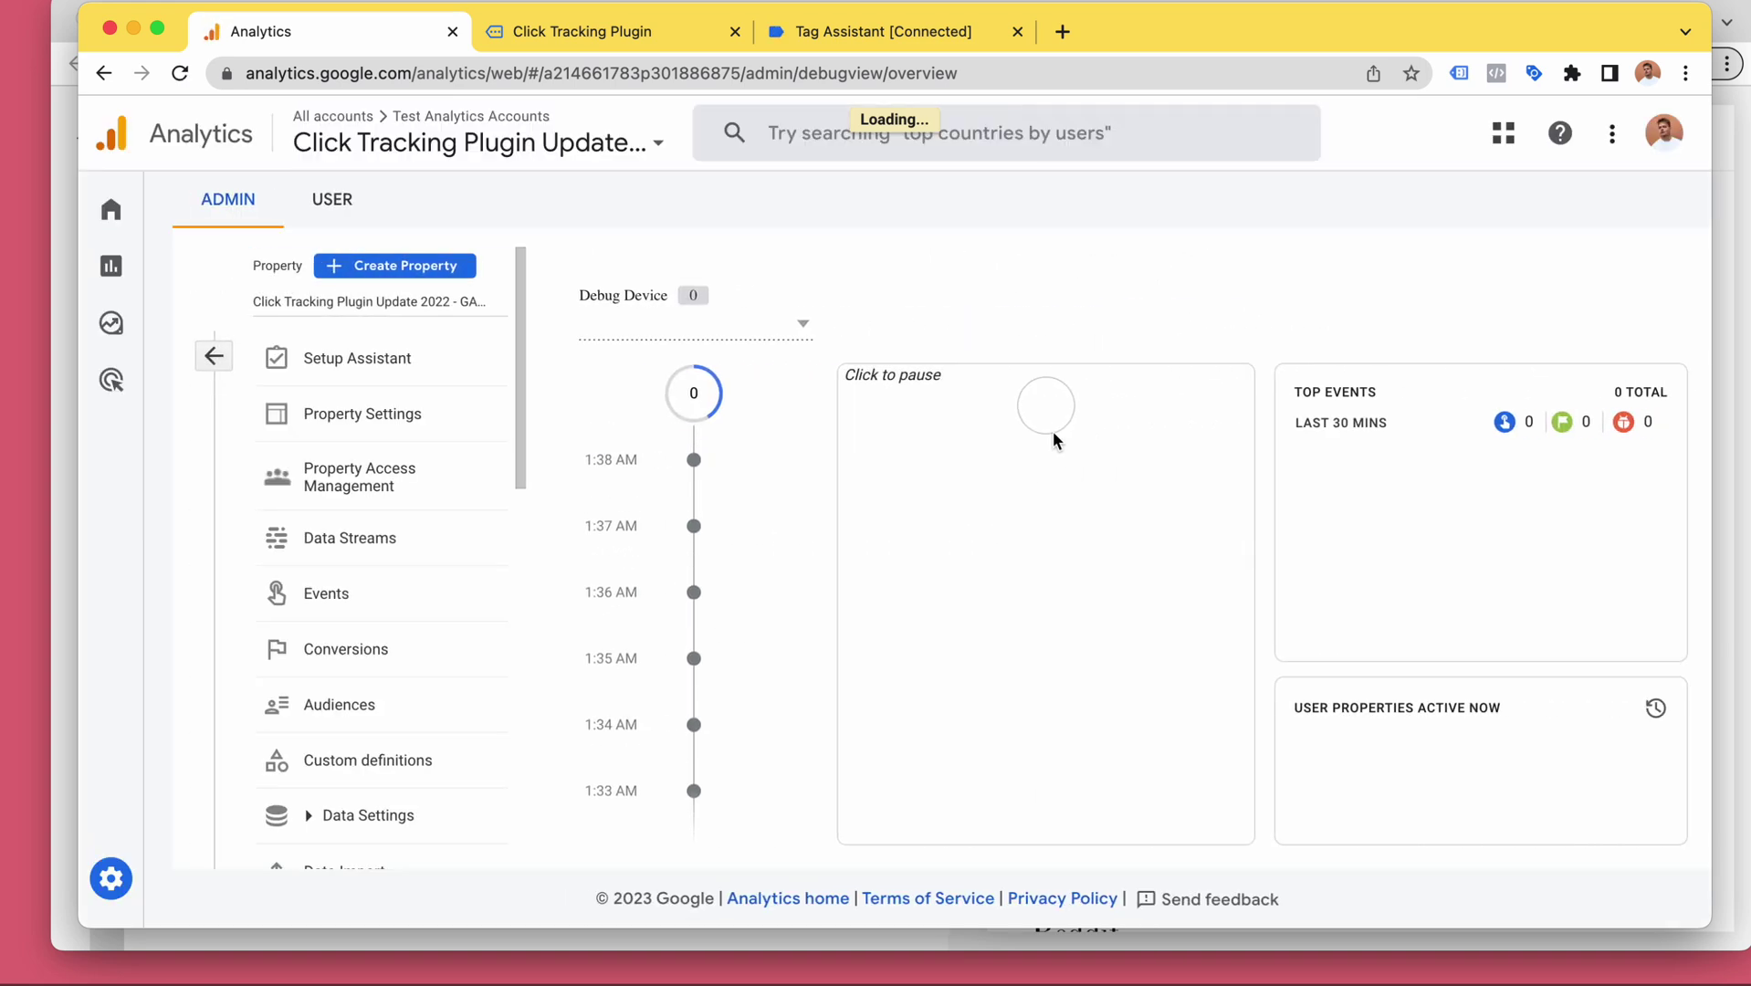
click(1057, 422)
scroll(1050, 512, down, 8)
scroll(1050, 505, down, 10)
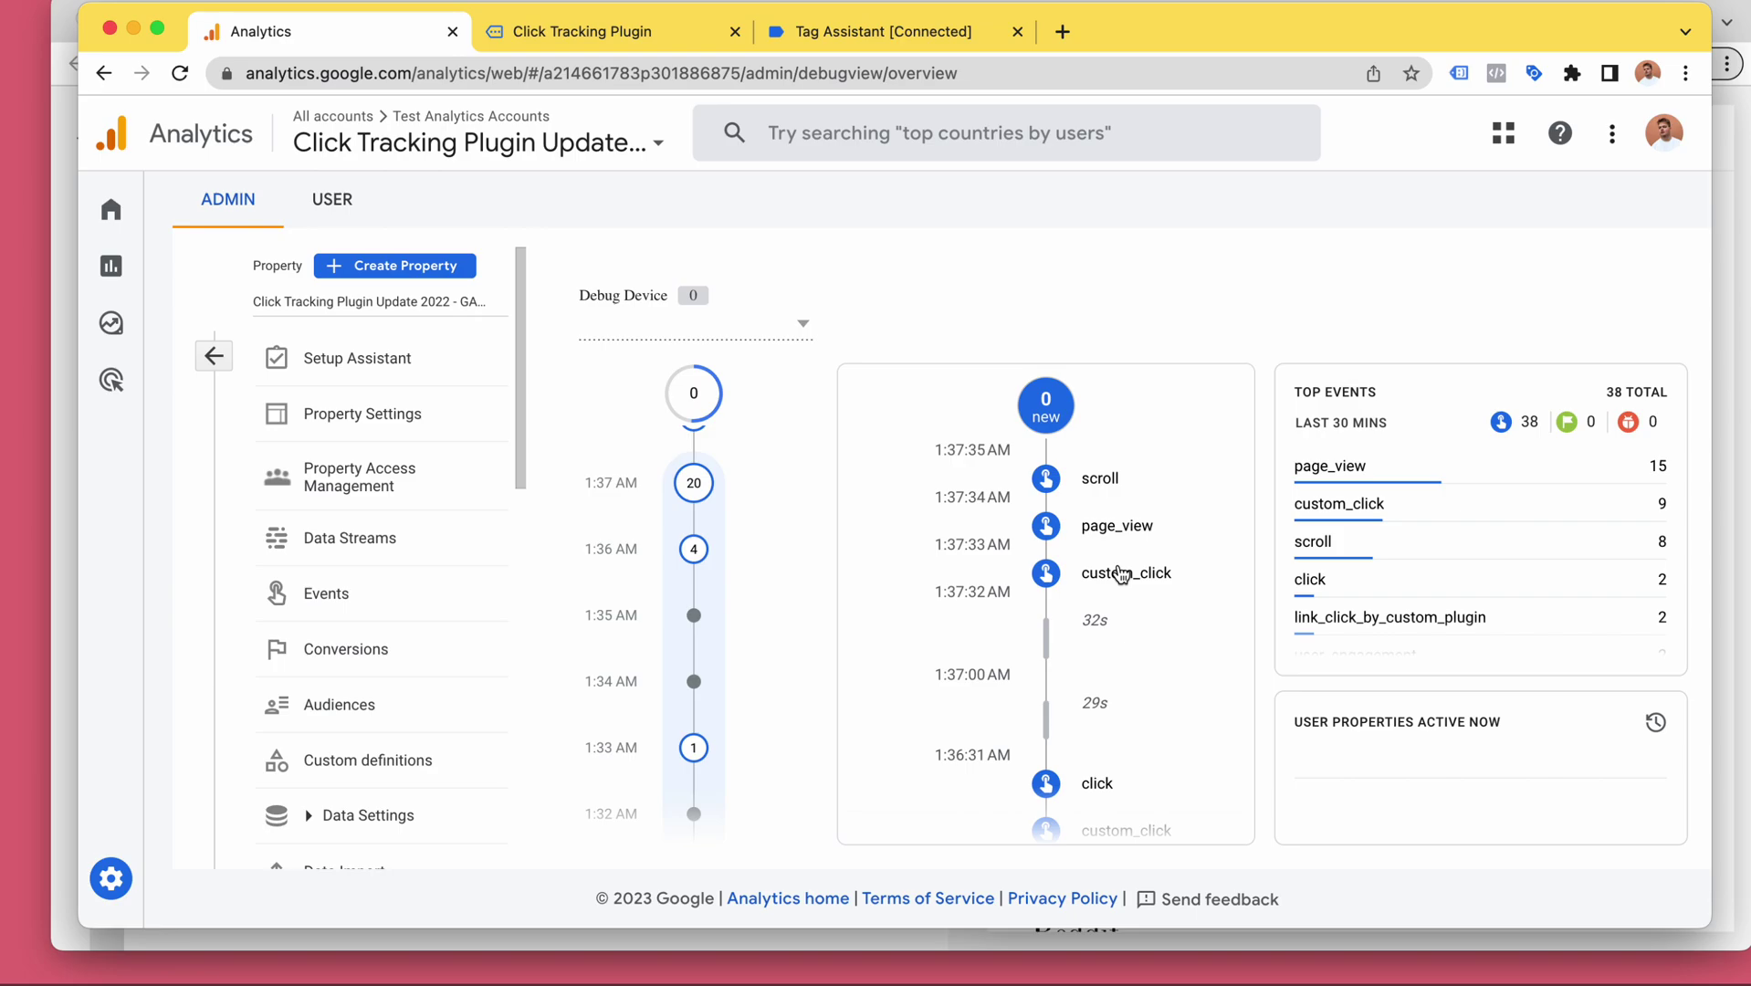
click(1121, 574)
- Inspect its link_domain, link_text and link_url values, then close the details
scroll(1085, 569, down, 2)
click(896, 733)
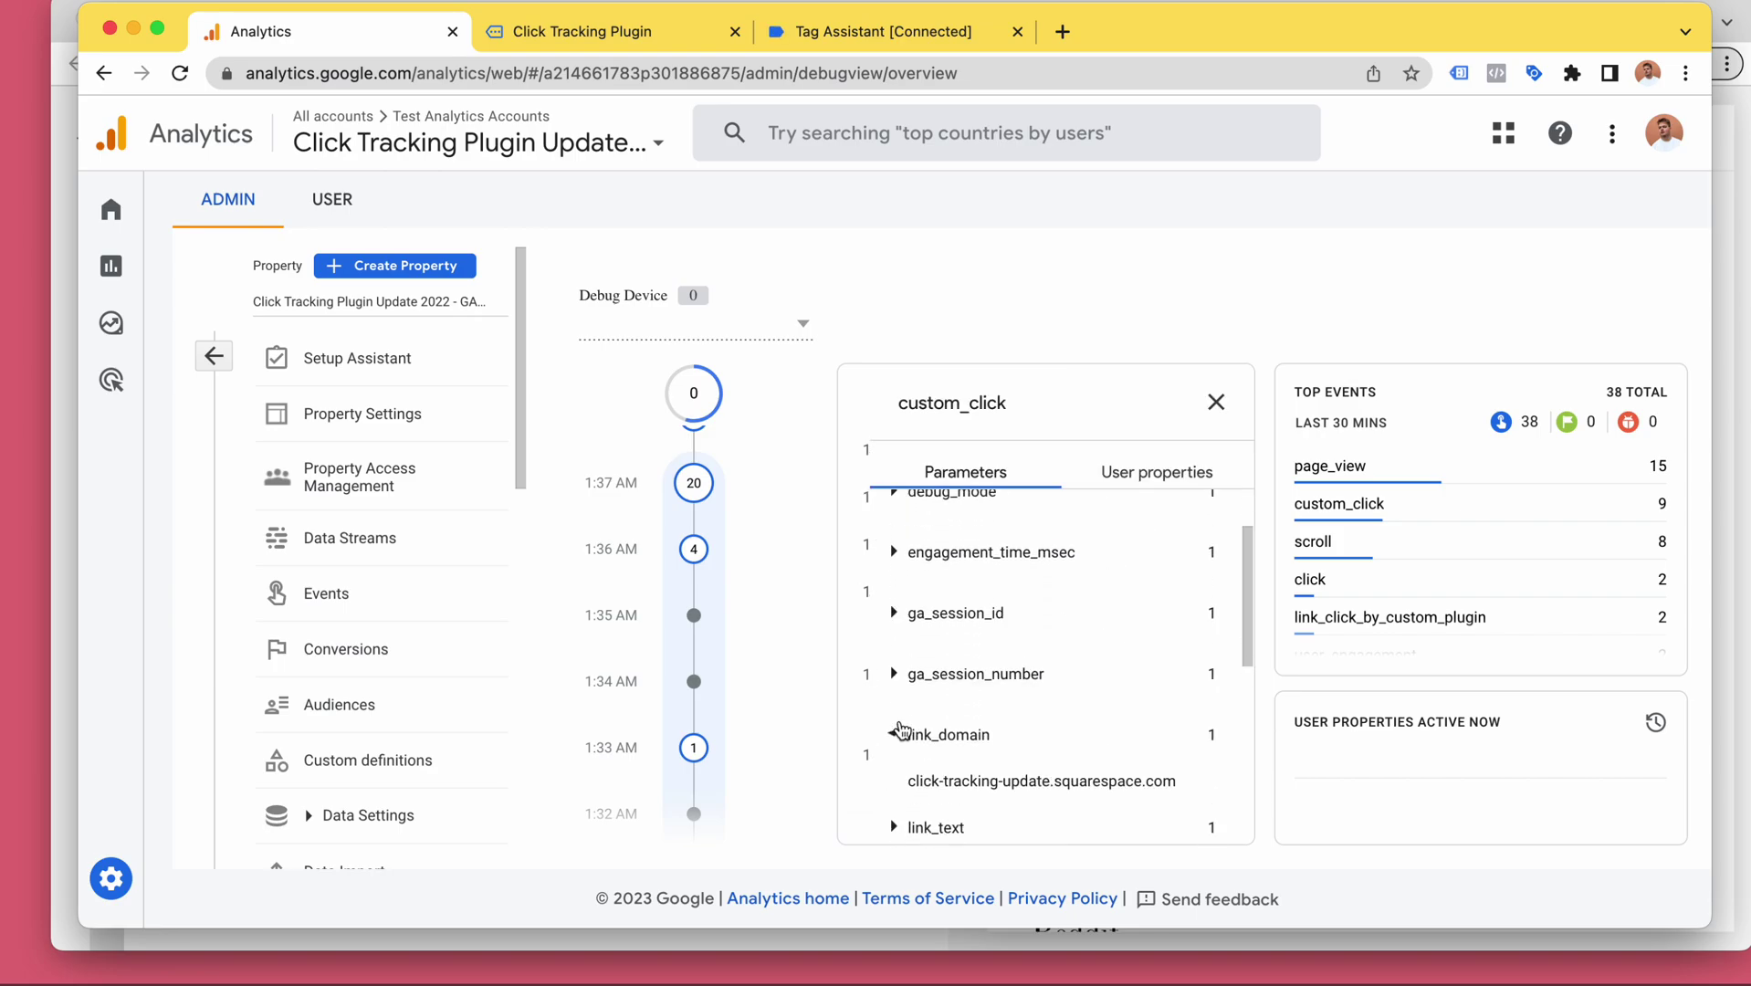
click(898, 731)
scroll(899, 713, down, 1)
click(893, 739)
scroll(967, 694, down, 2)
click(893, 733)
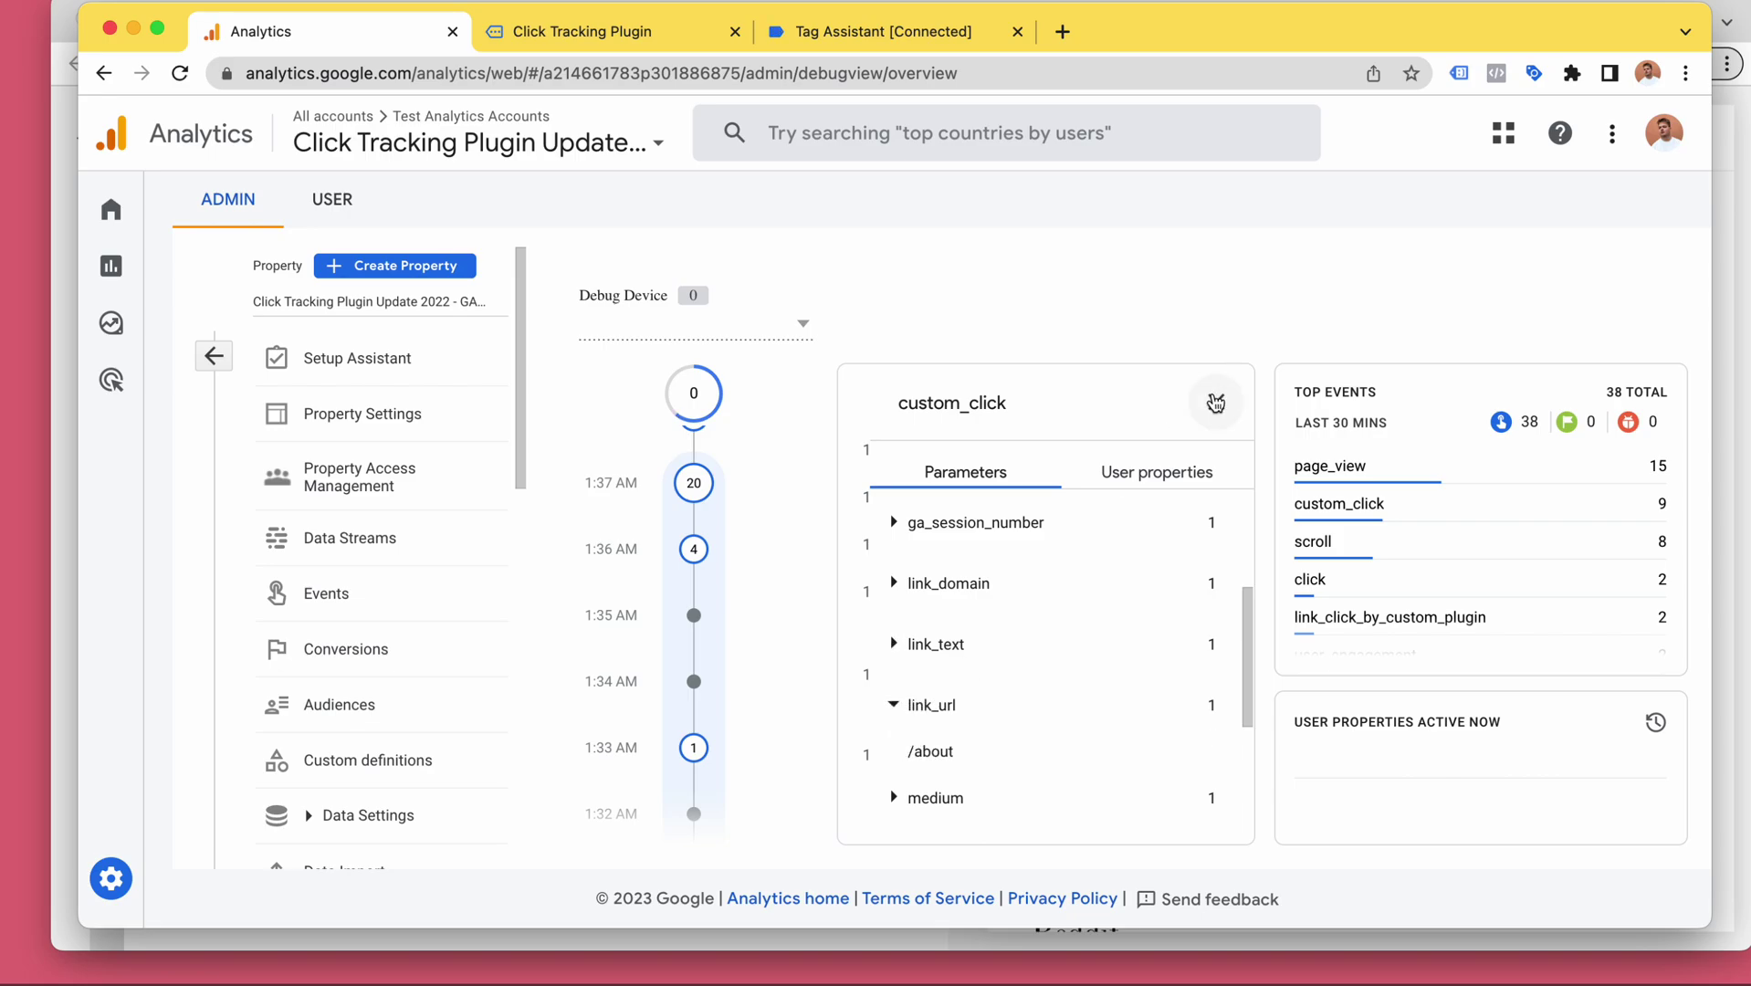
click(1215, 402)
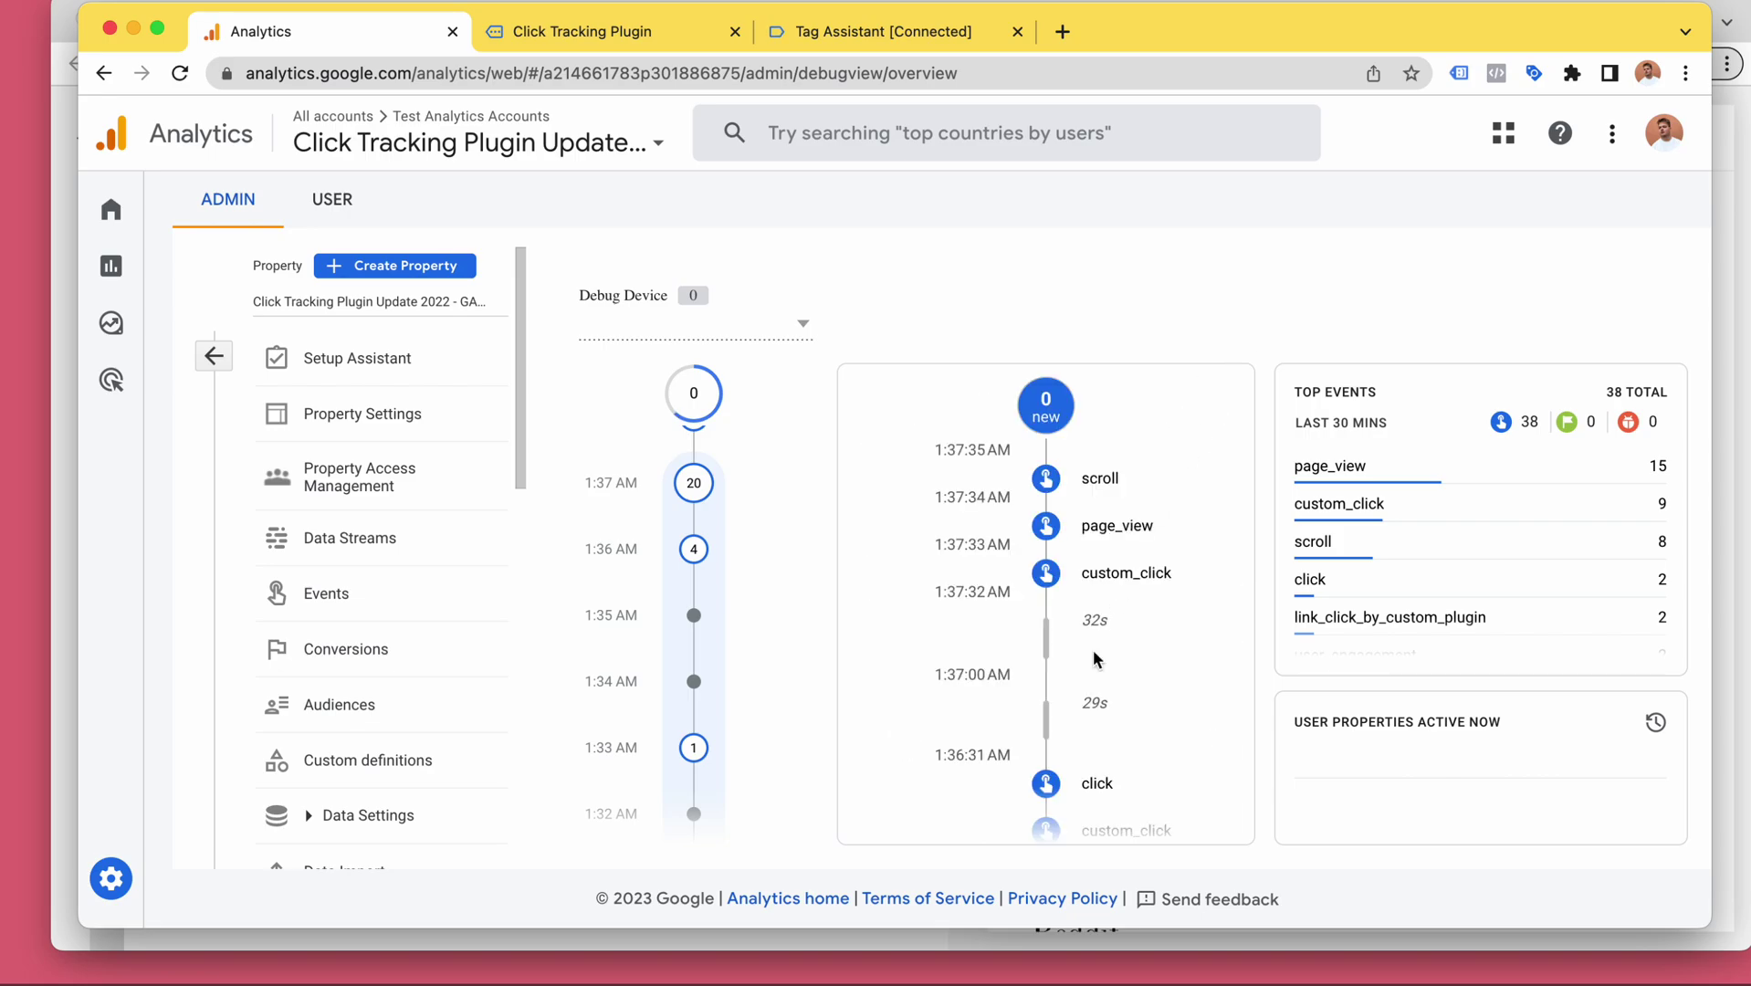
- Check another custom_click's link_url and link_text, close it, and pause the stream
click(1111, 574)
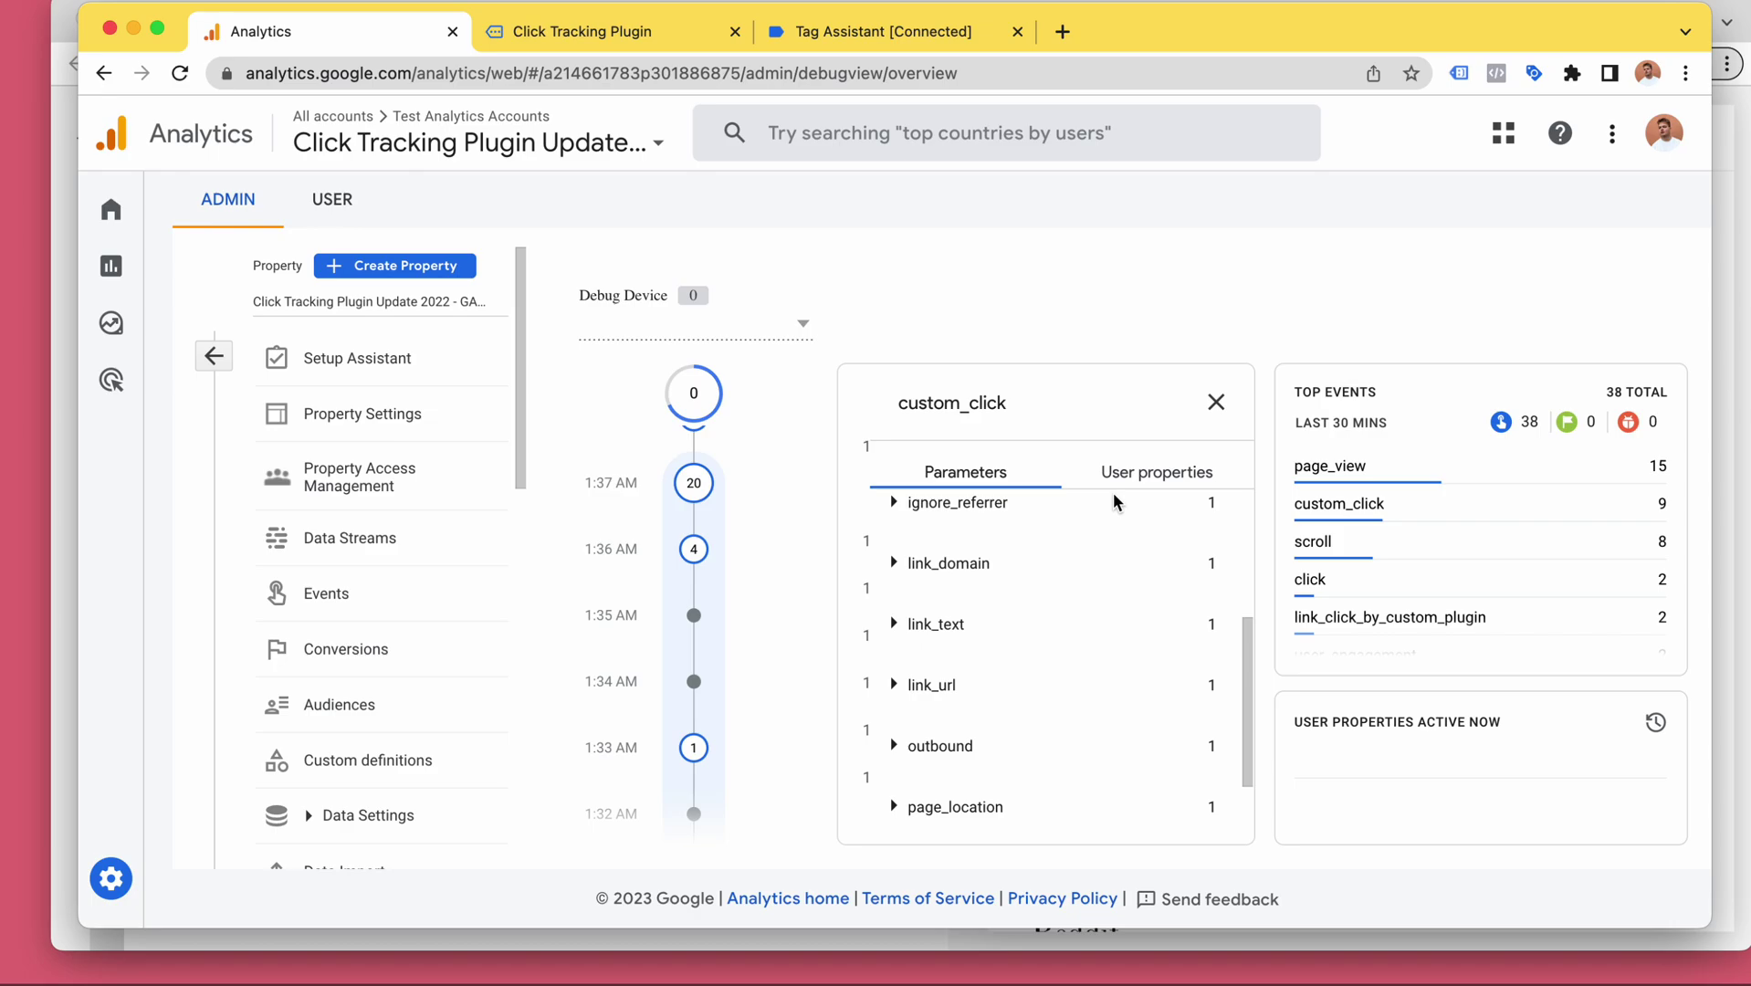
scroll(1031, 580, down, 2)
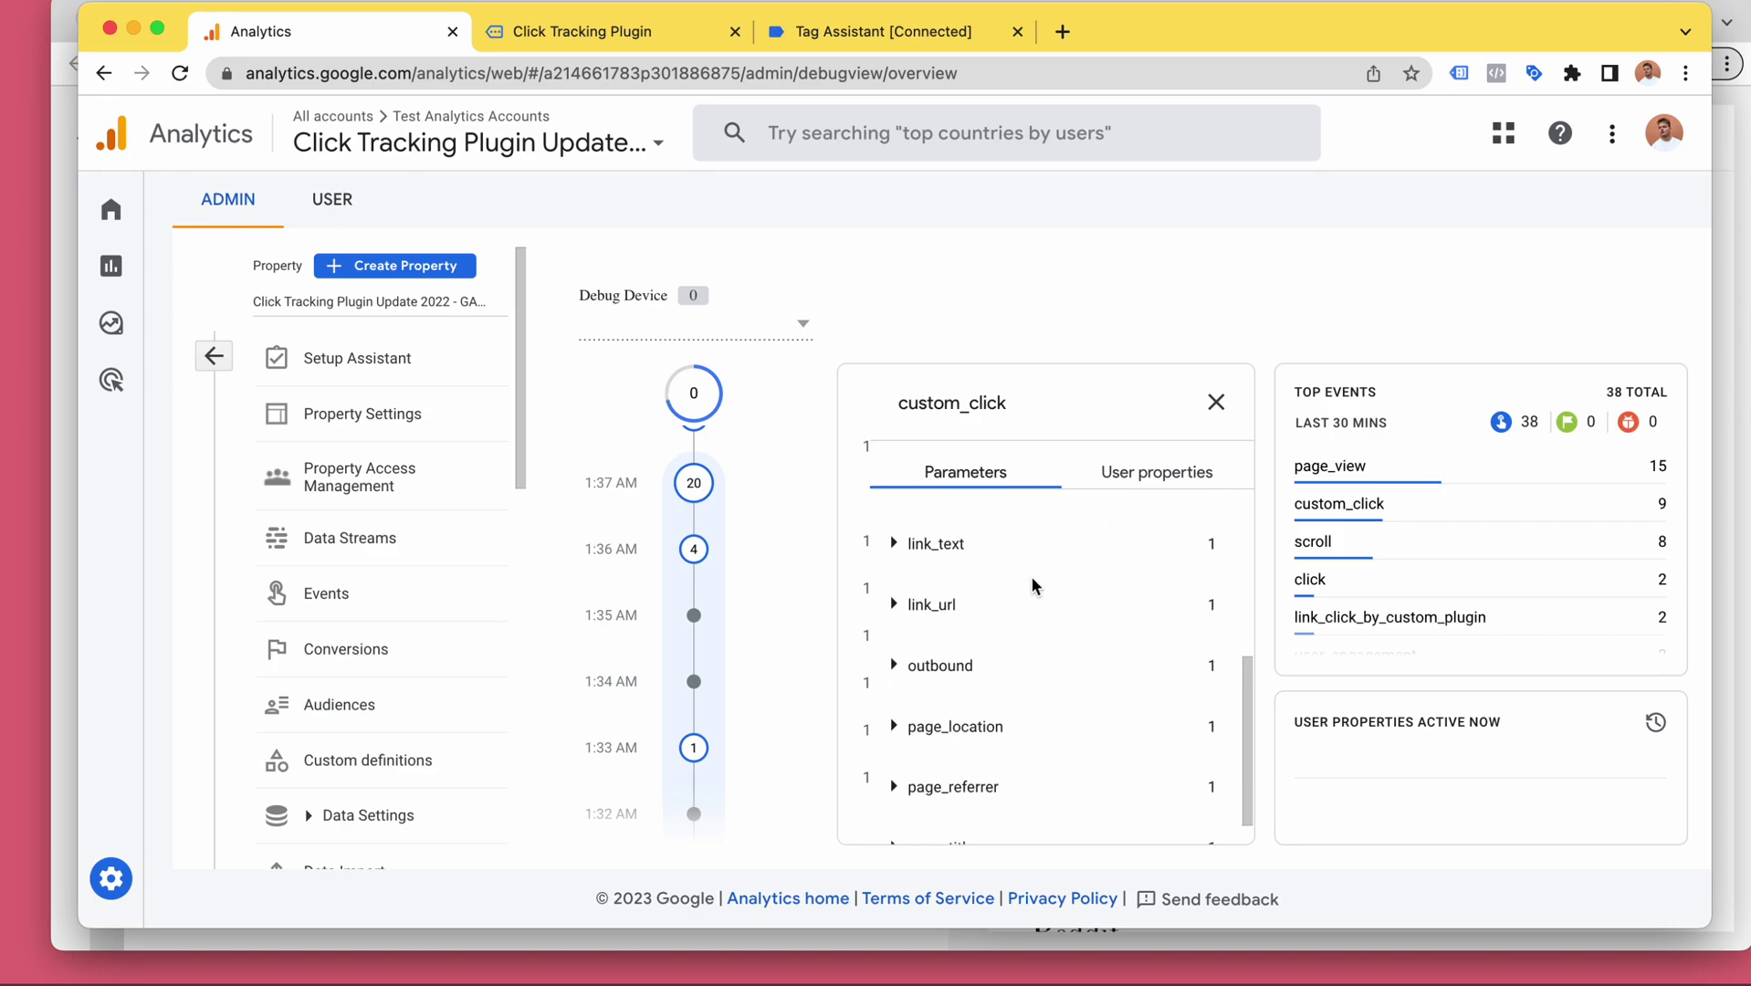
click(892, 606)
click(892, 606)
click(894, 543)
click(1217, 401)
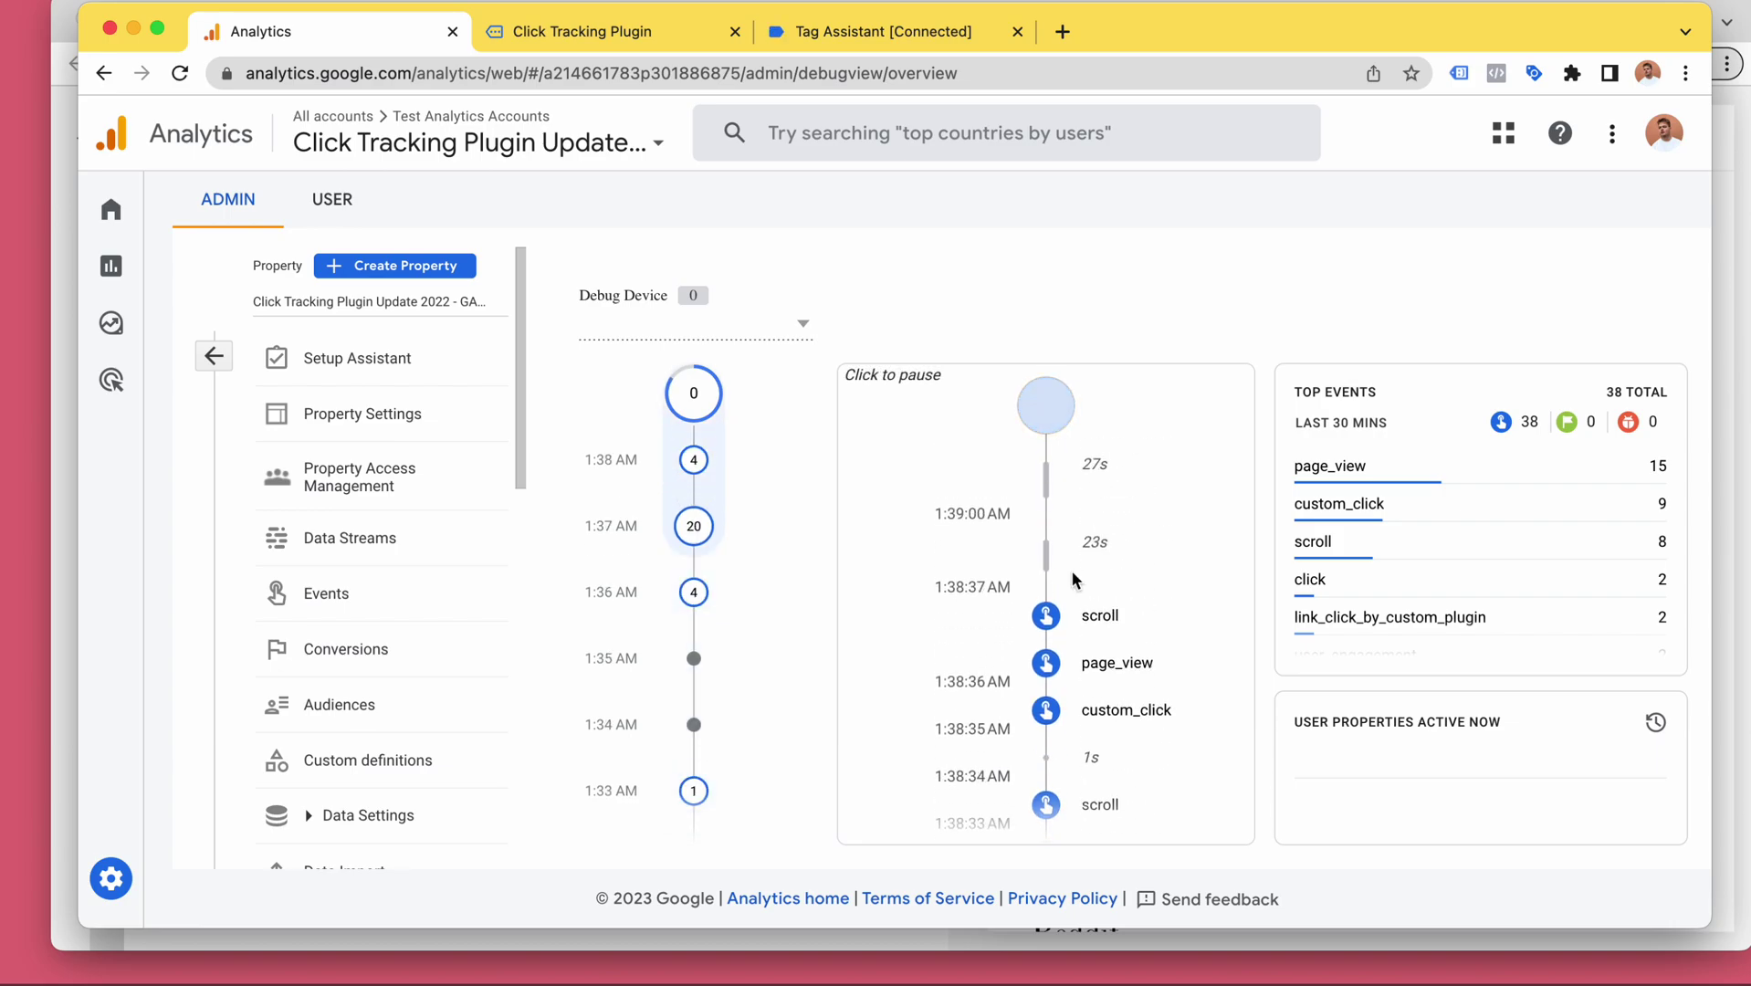
click(1104, 418)
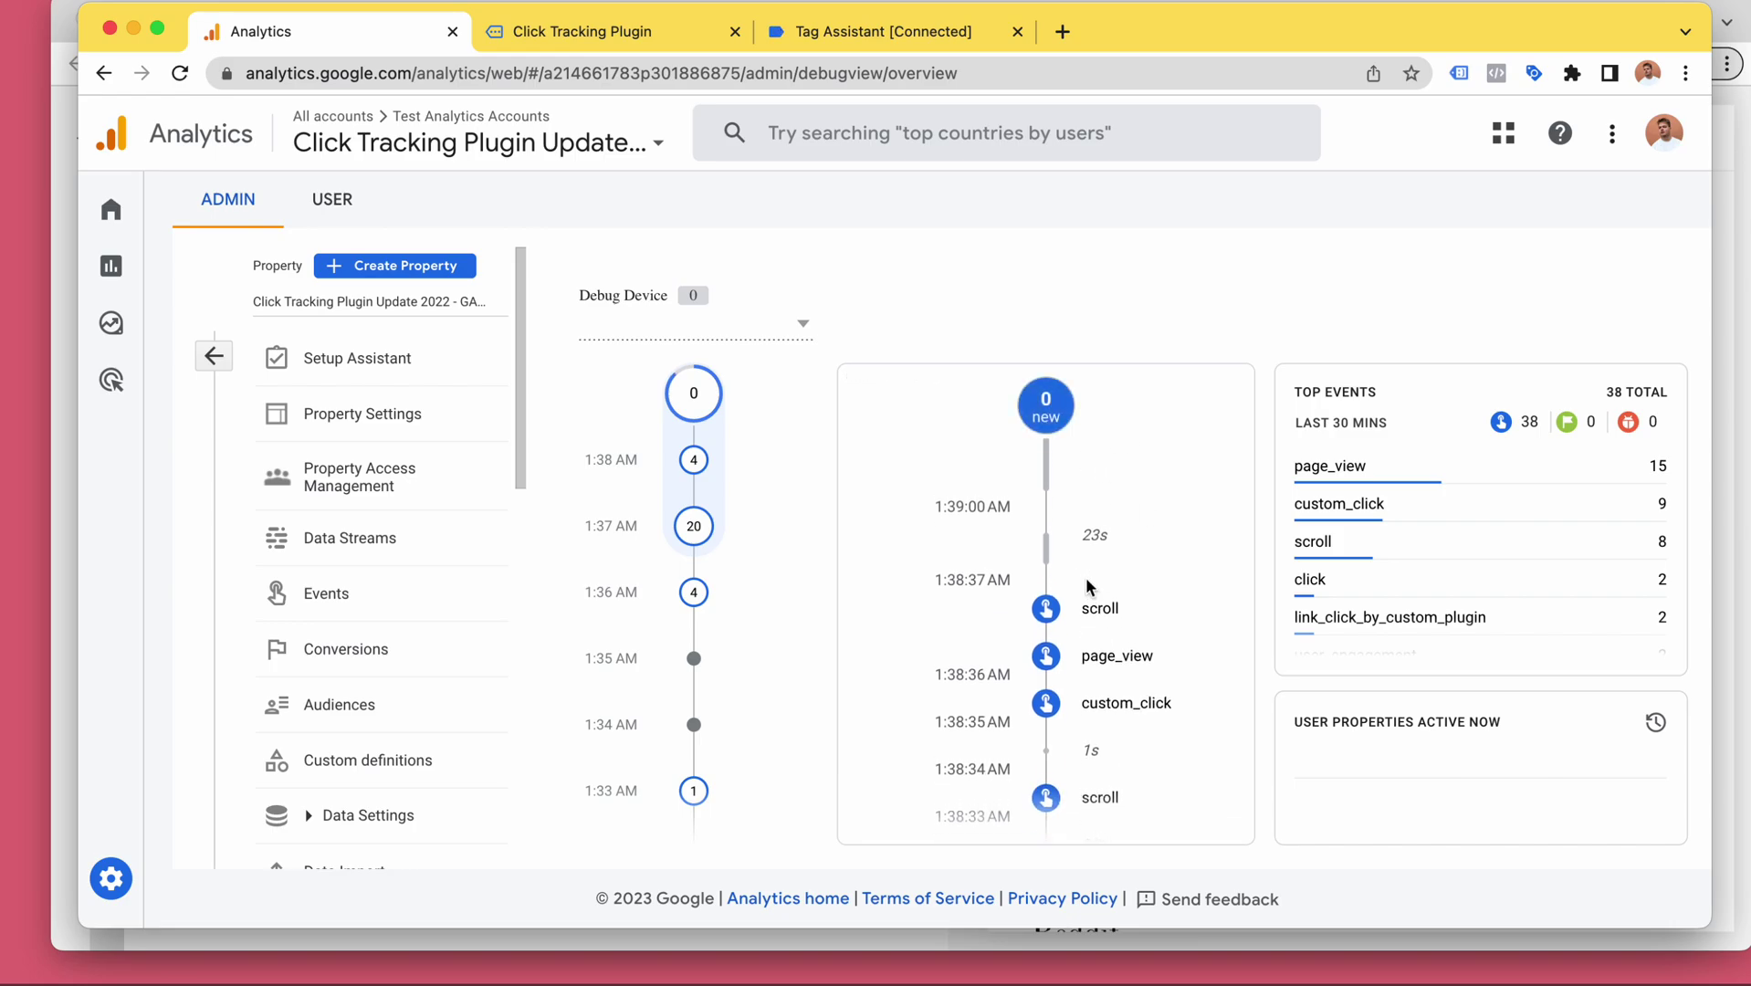